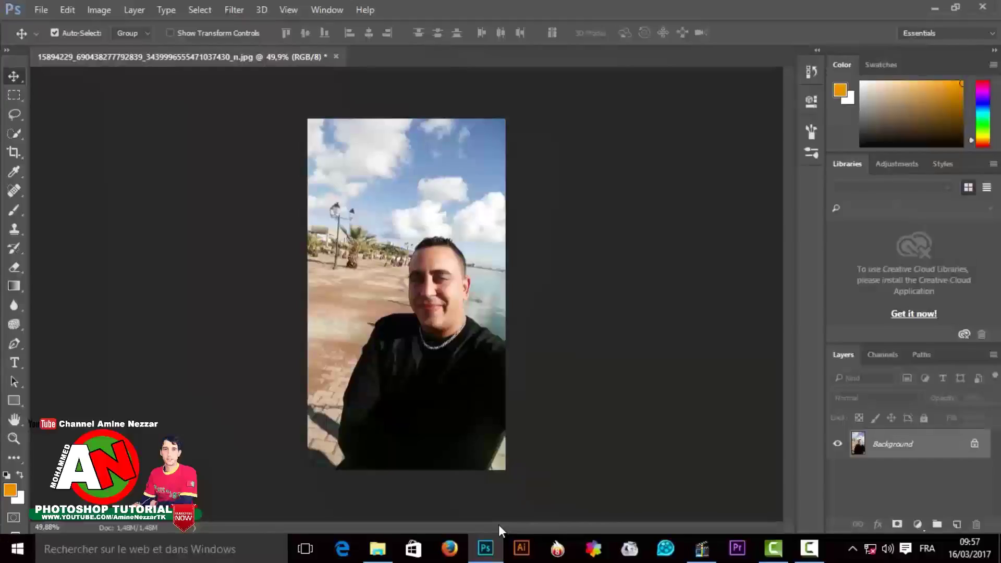
- Fit the selfie to the screen and apply Auto Tone
key(z)
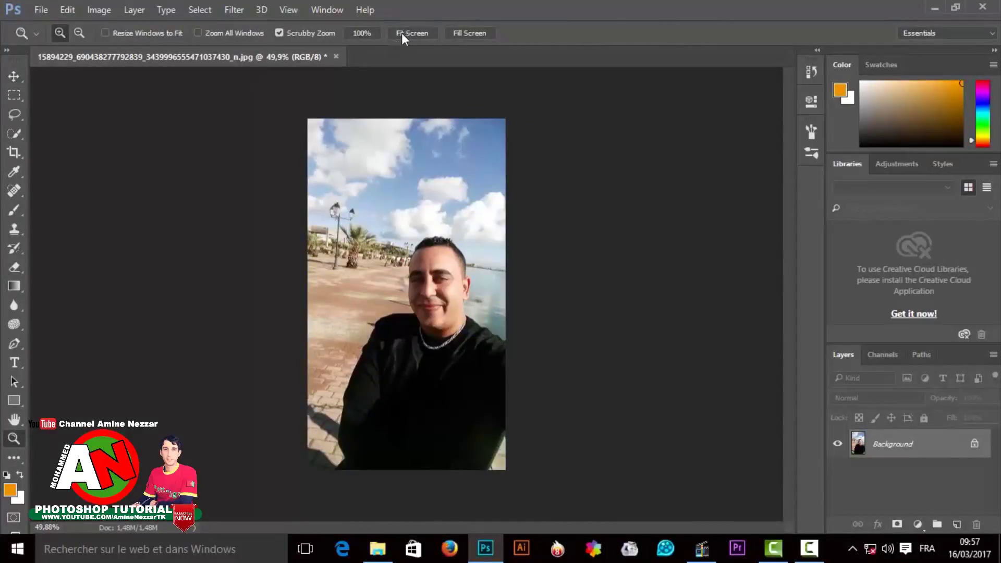
click(402, 33)
click(99, 9)
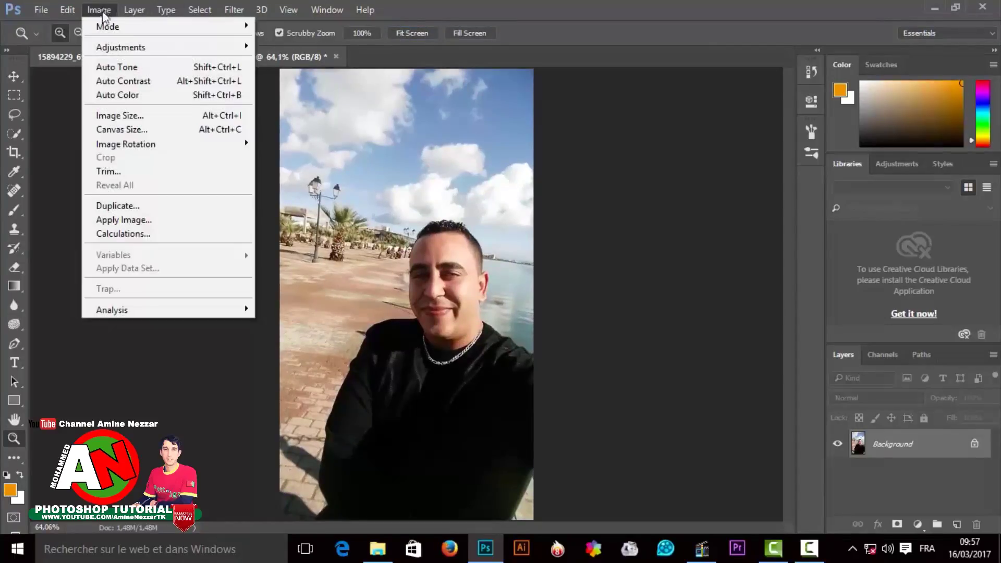
click(117, 66)
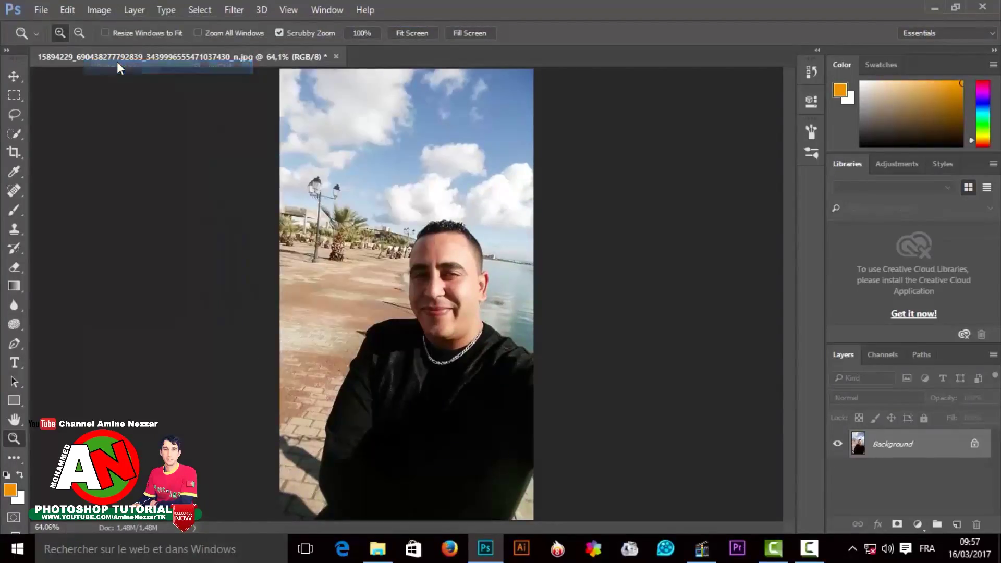
- Duplicate the Background layer and zoom in on the man to about 100%
drag(958, 447, 956, 524)
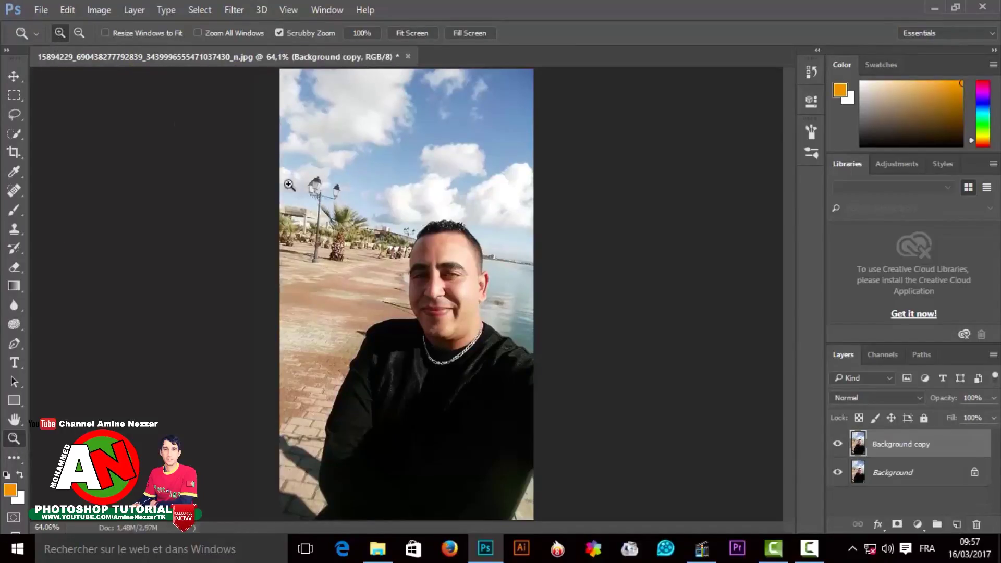
drag(433, 263, 460, 278)
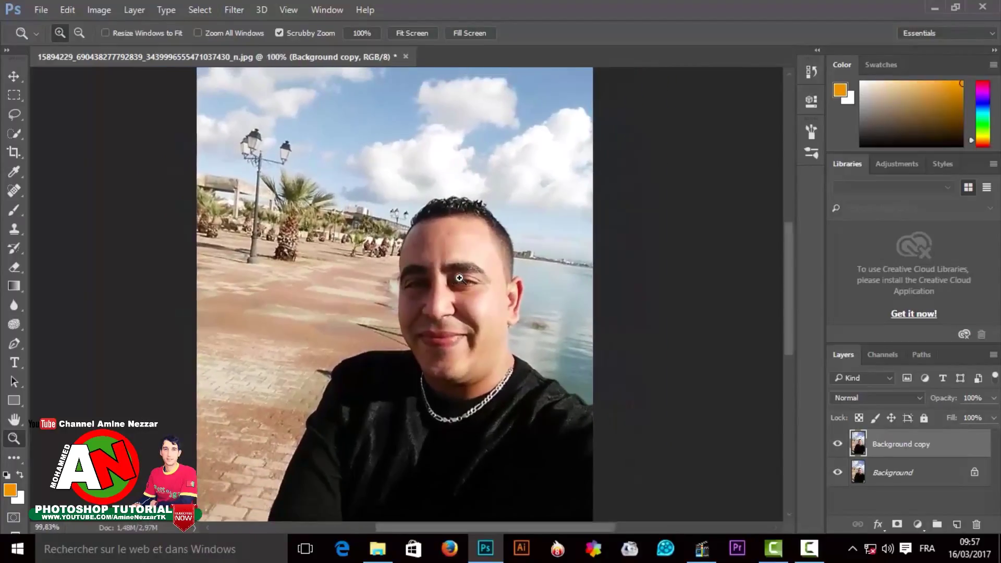
scroll(460, 278, down, 1)
scroll(438, 261, down, 2)
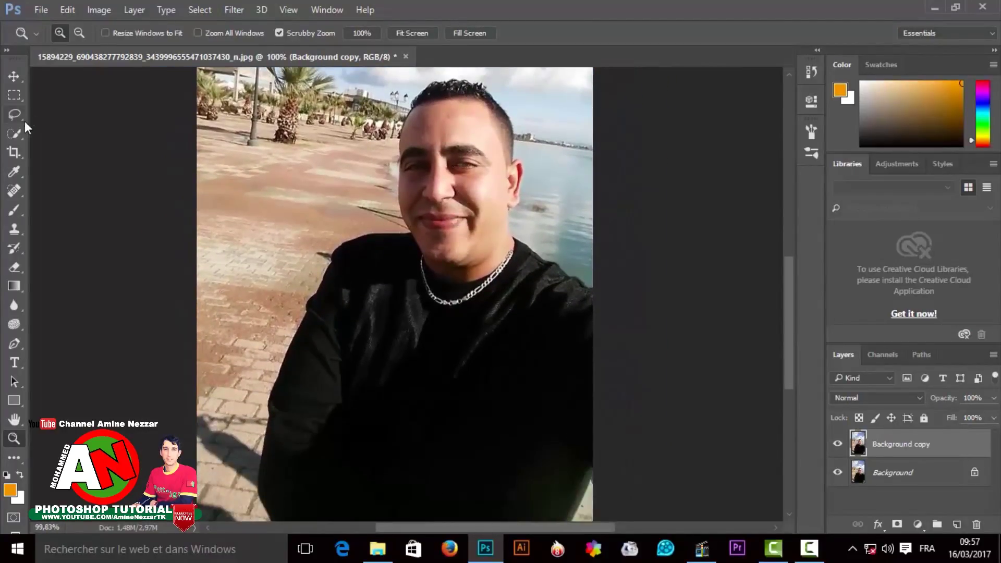
- Adjust the Quick Selection brush settings and paint a selection over the man's head and body
click(15, 133)
click(147, 33)
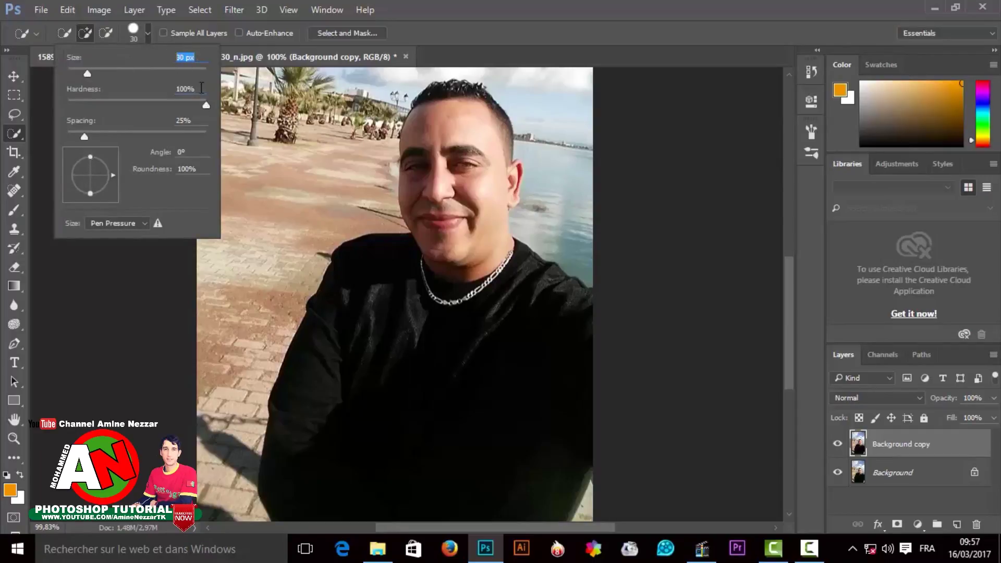
drag(201, 87, 169, 87)
drag(194, 121, 165, 120)
drag(192, 152, 171, 152)
click(442, 36)
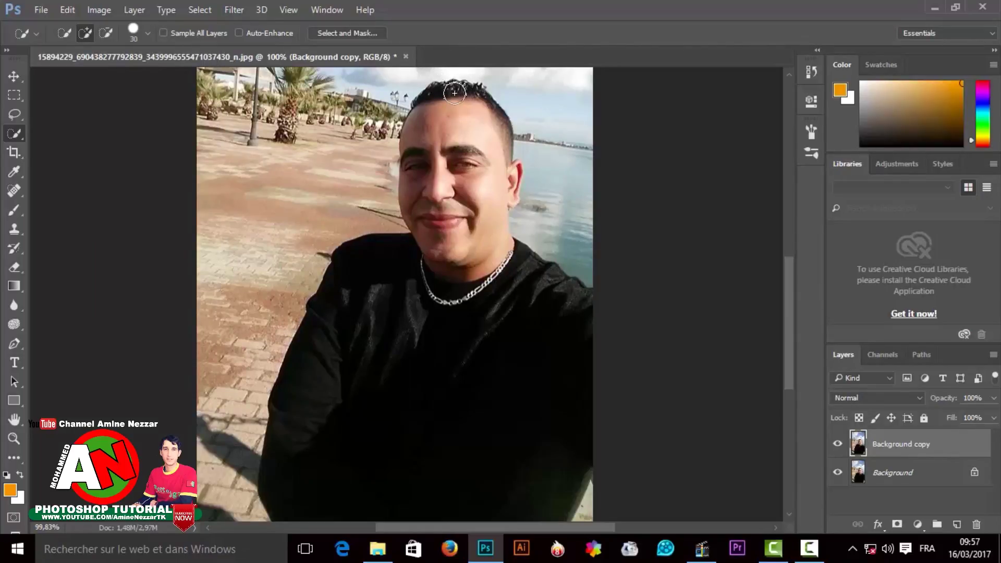
mouse_move(469, 84)
mouse_down()
mouse_move(454, 95)
mouse_move(401, 415)
mouse_up()
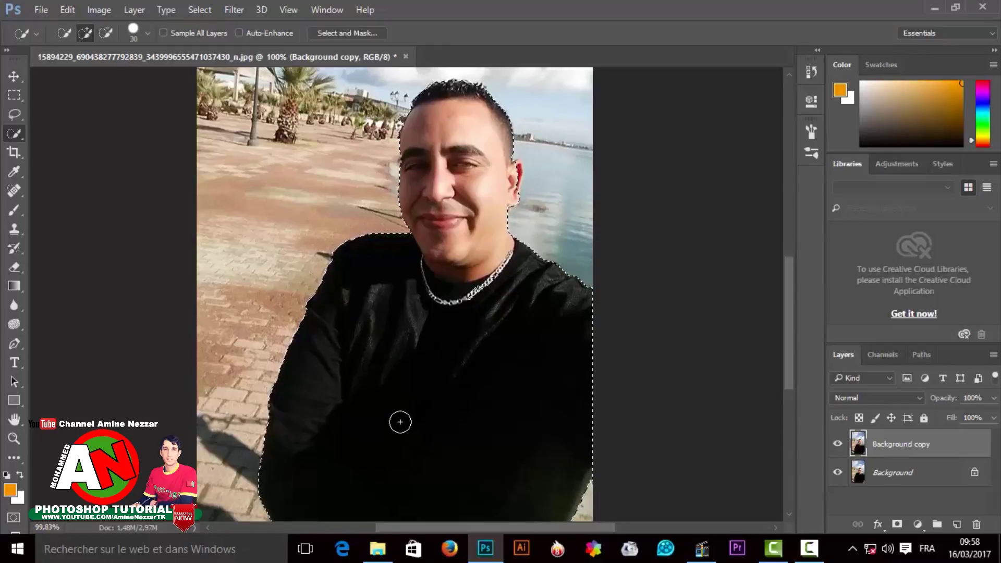
- Zoom to 197%, add the top of the right ear, and open Select and Mask
click(14, 438)
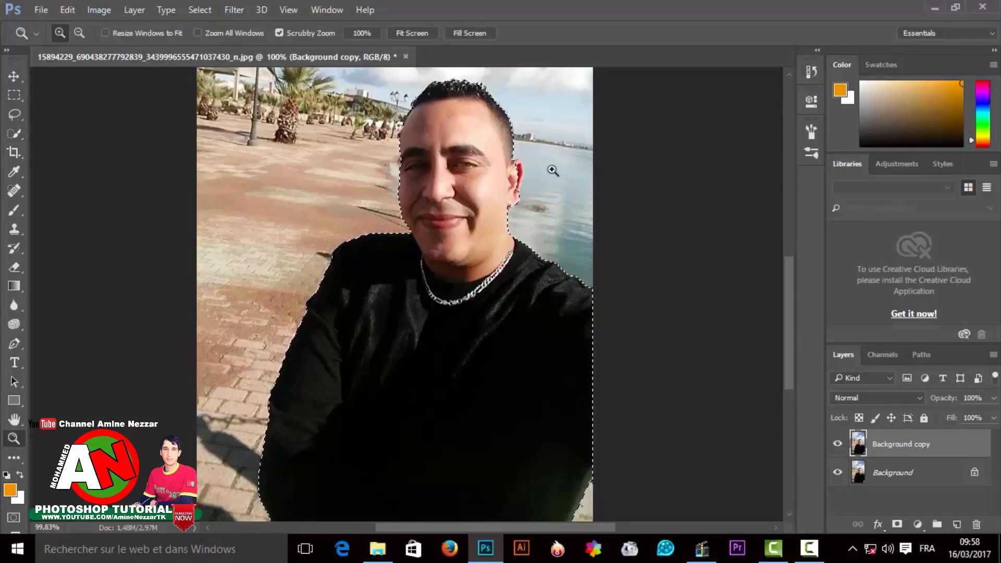
drag(514, 146, 537, 177)
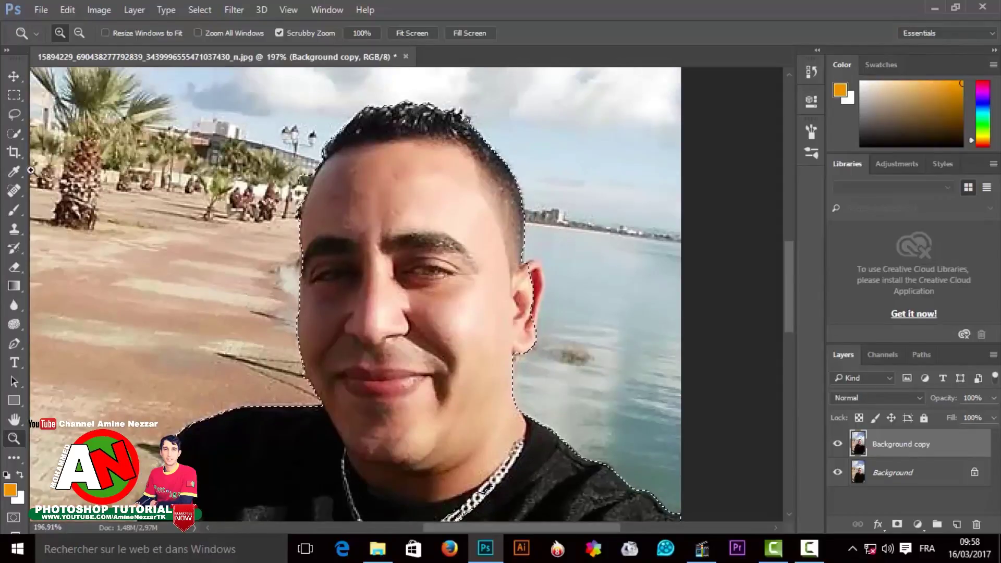
click(14, 134)
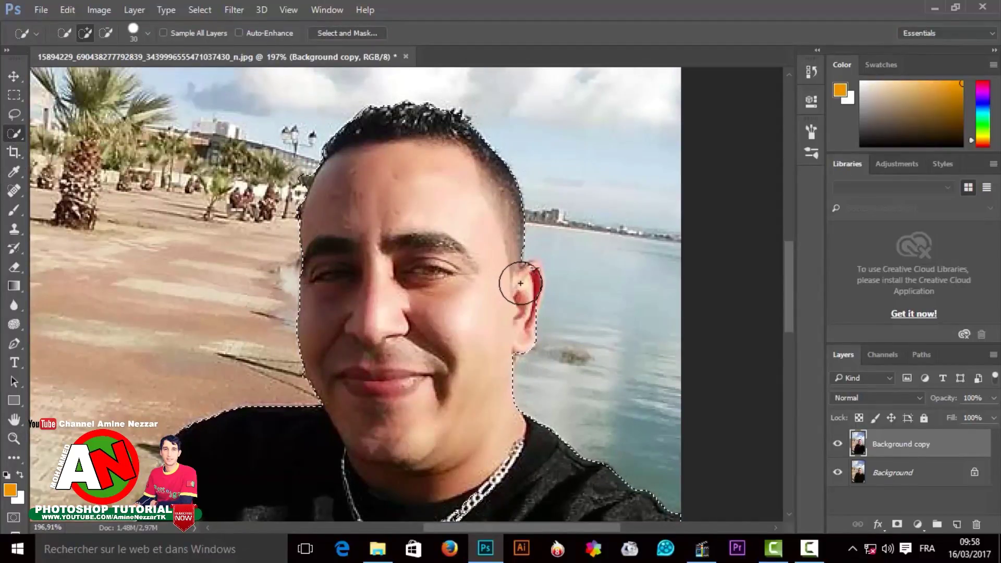
drag(518, 281, 521, 282)
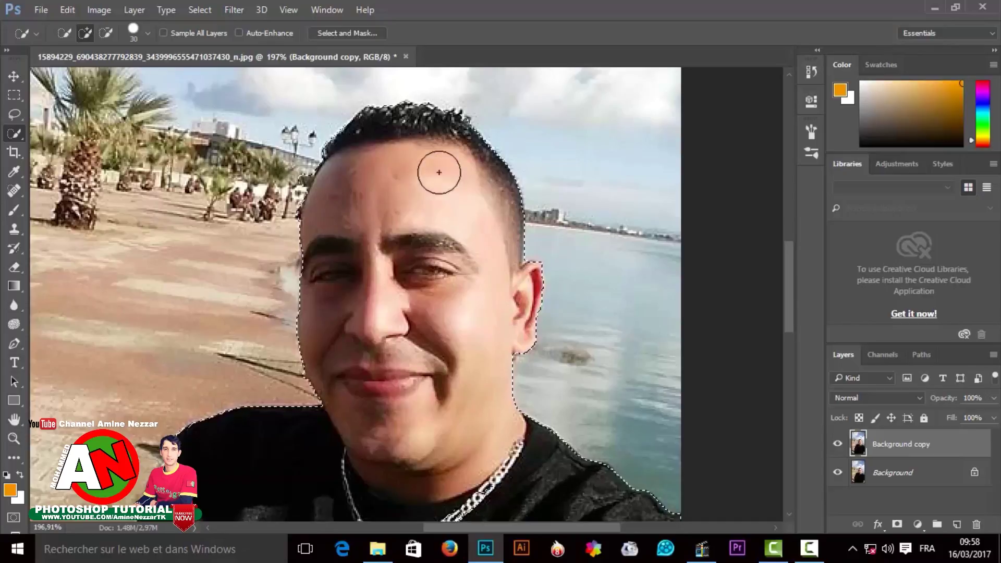
click(345, 32)
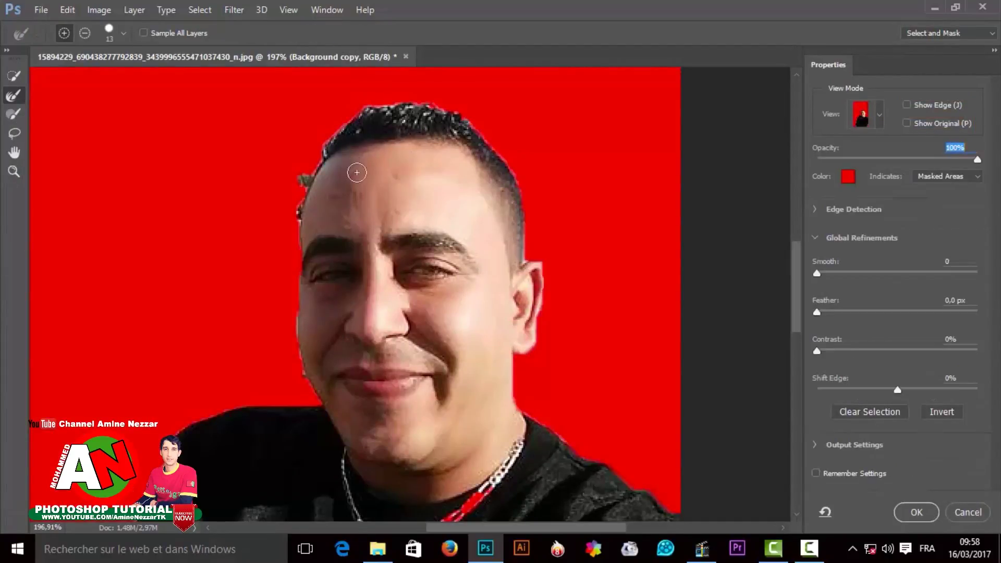
- Set the Refine Edge Brush size to 13 px
click(124, 35)
click(173, 58)
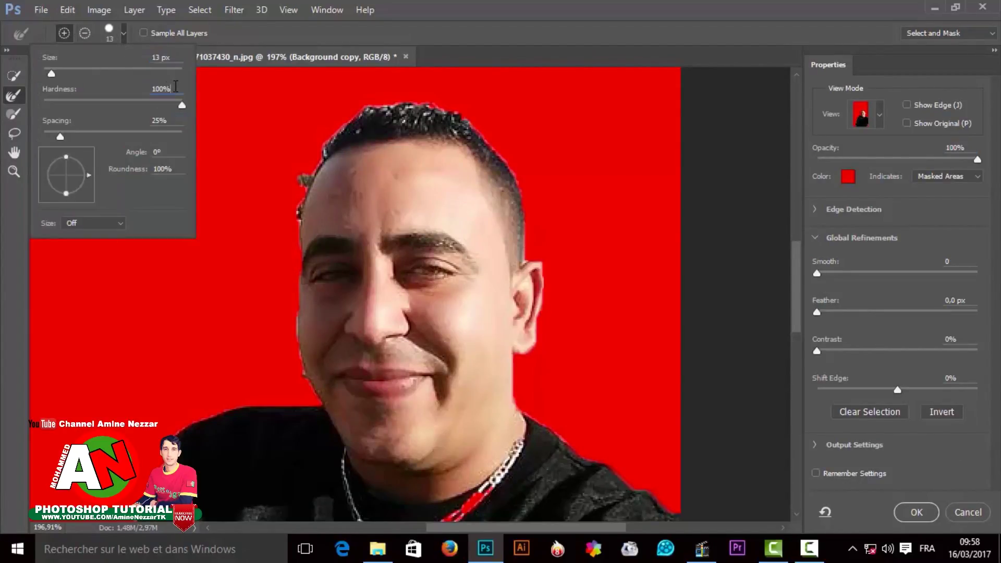
key(Return)
key(Tab)
click(425, 57)
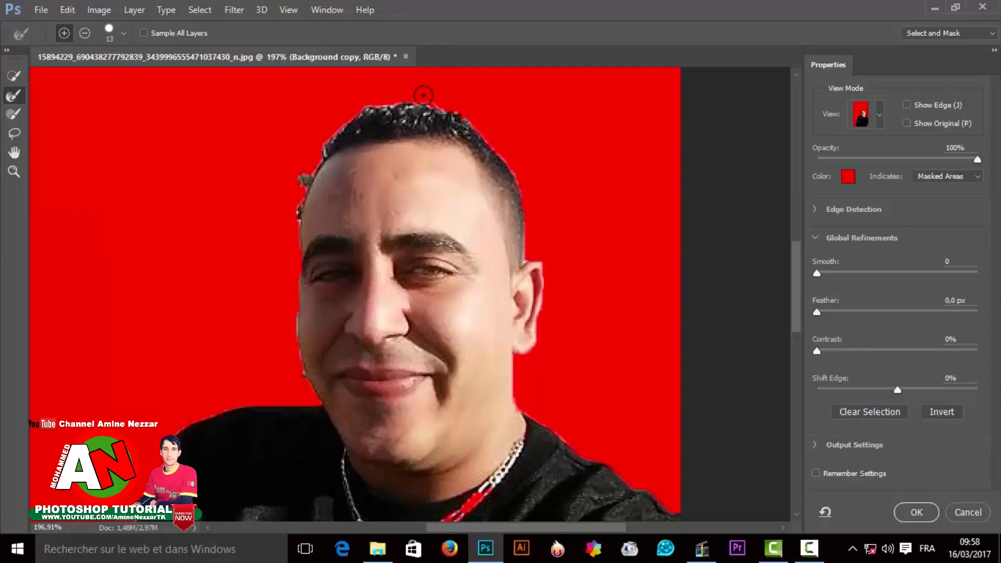
- Refine the edges along the top of the hair, right side of head, hairline and left cheek
drag(418, 100, 373, 107)
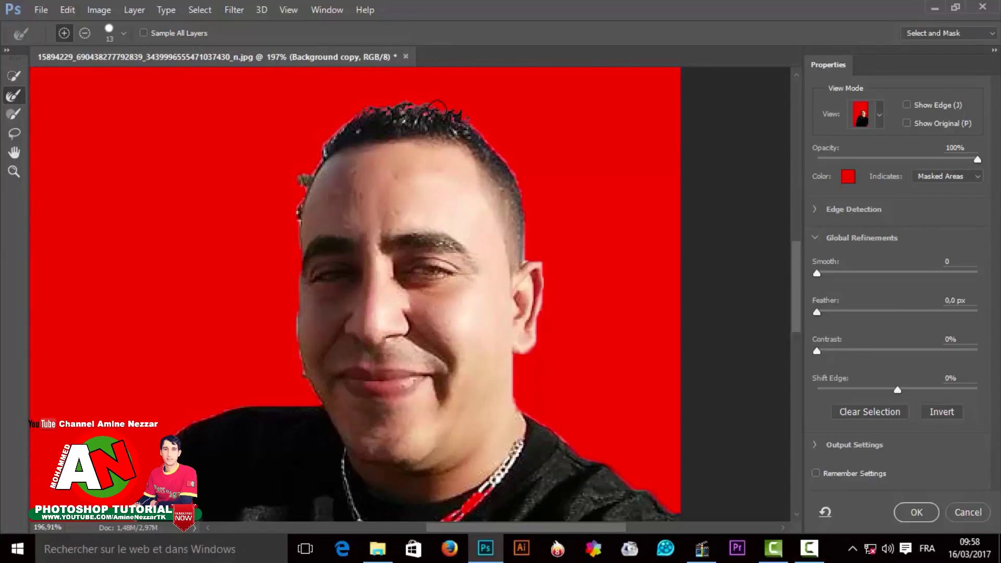
mouse_move(525, 209)
mouse_down()
mouse_move(547, 289)
mouse_move(539, 339)
mouse_move(521, 362)
mouse_move(525, 410)
mouse_move(571, 442)
mouse_up()
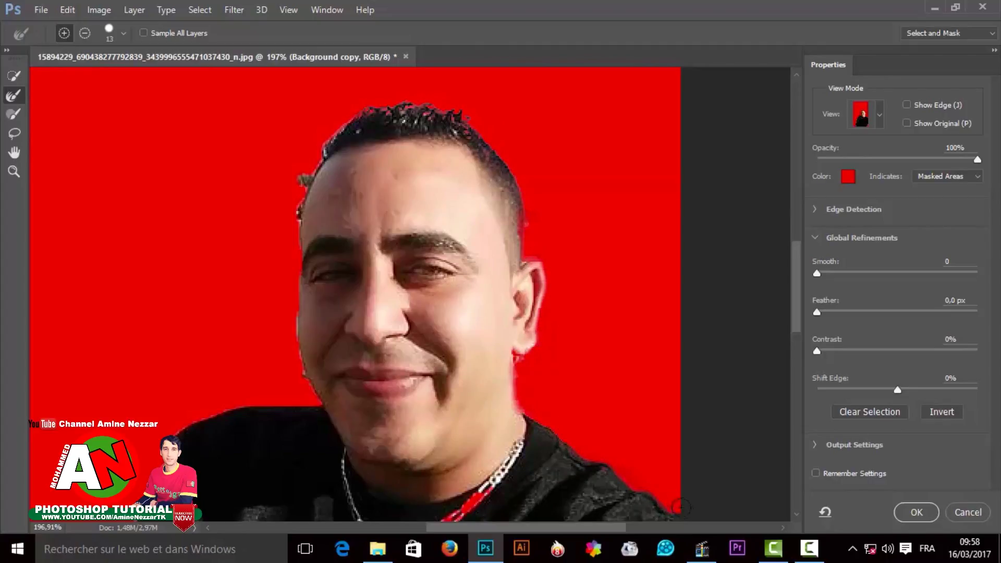
mouse_move(448, 112)
mouse_down()
mouse_move(367, 110)
mouse_move(310, 167)
mouse_move(296, 218)
mouse_up()
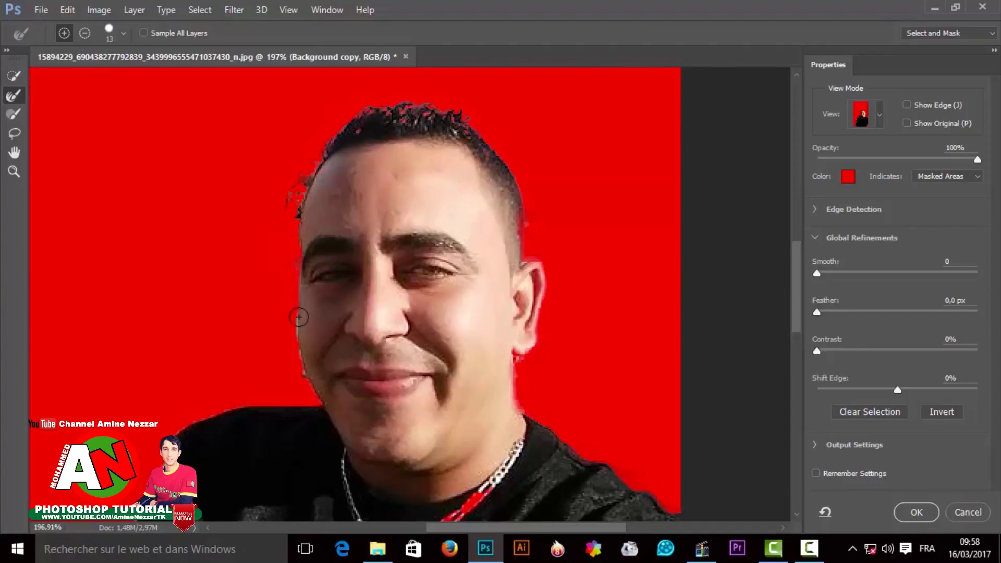
drag(299, 317, 306, 376)
- Refine the edges down the left shoulder and left side of the body
scroll(269, 357, down, 1)
scroll(280, 320, down, 3)
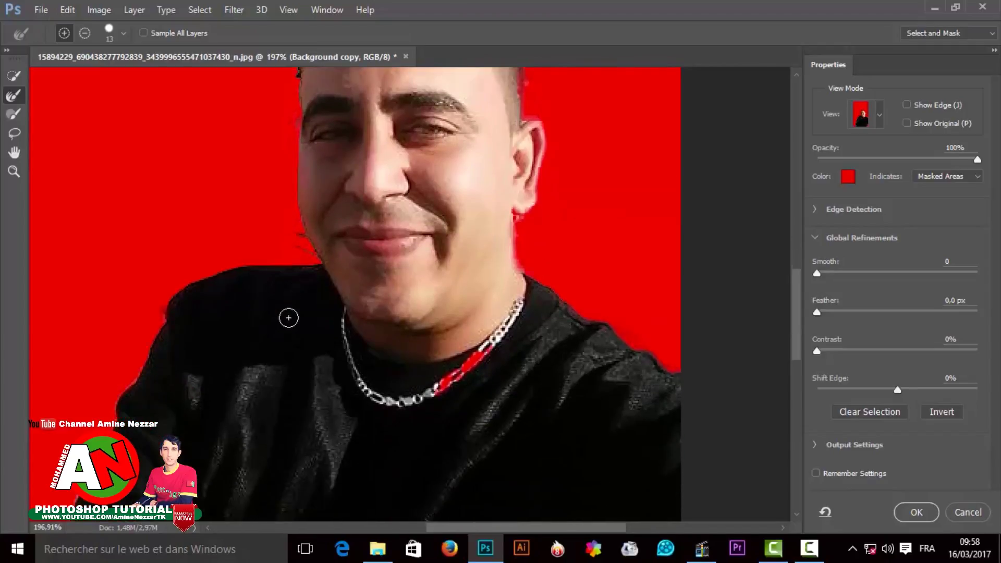
scroll(286, 320, down, 3)
scroll(290, 308, down, 1)
drag(161, 172, 67, 375)
scroll(141, 265, down, 3)
scroll(141, 252, down, 2)
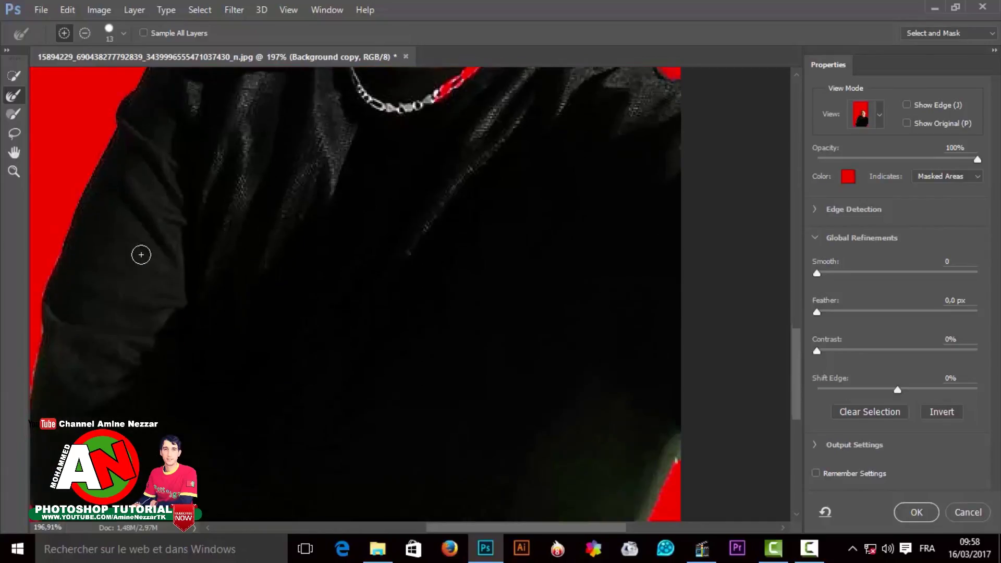
scroll(161, 217, down, 1)
drag(160, 223, 327, 232)
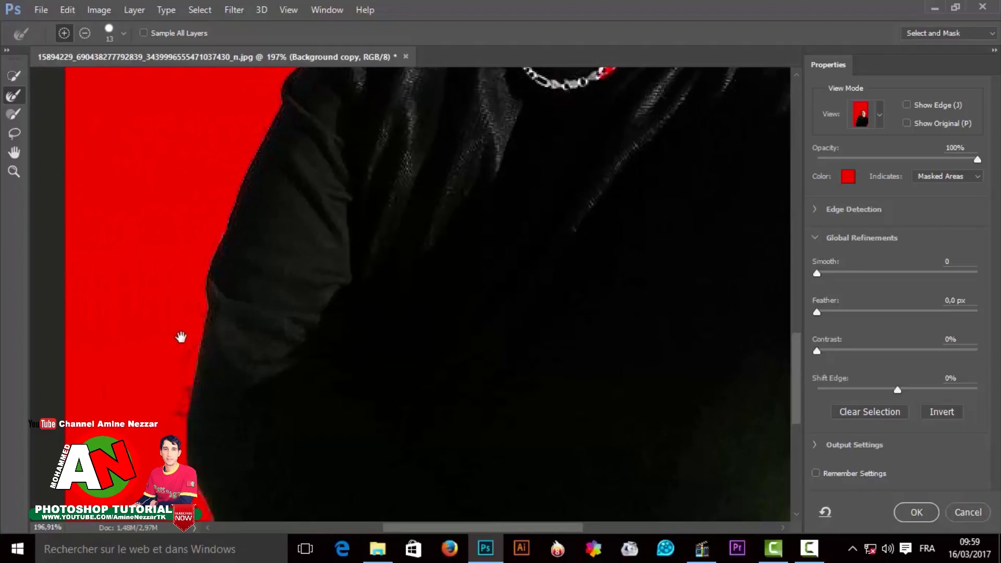
drag(181, 337, 134, 179)
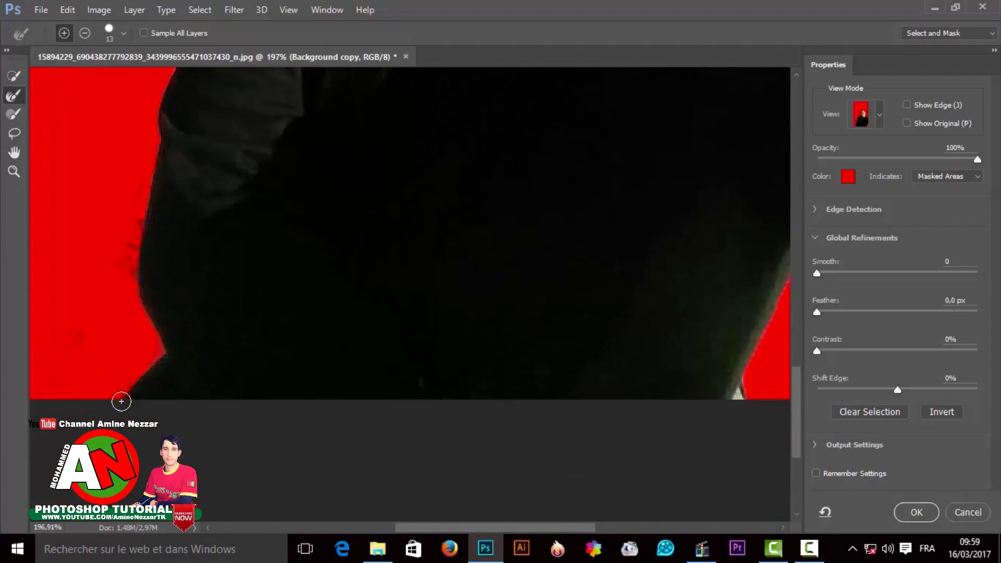
- Pan and zoom back to the chin and necklace area
drag(573, 368, 431, 344)
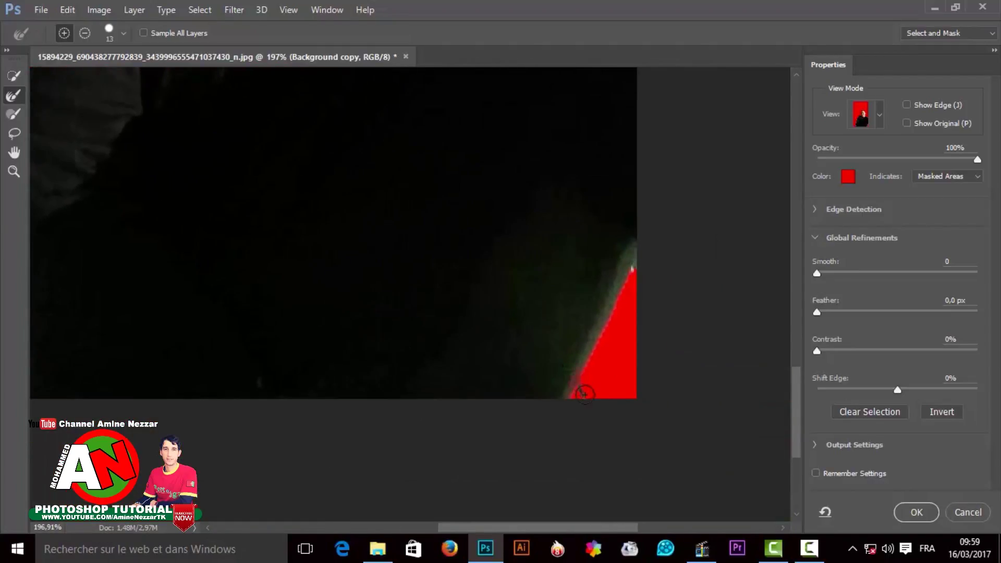
drag(634, 266, 527, 409)
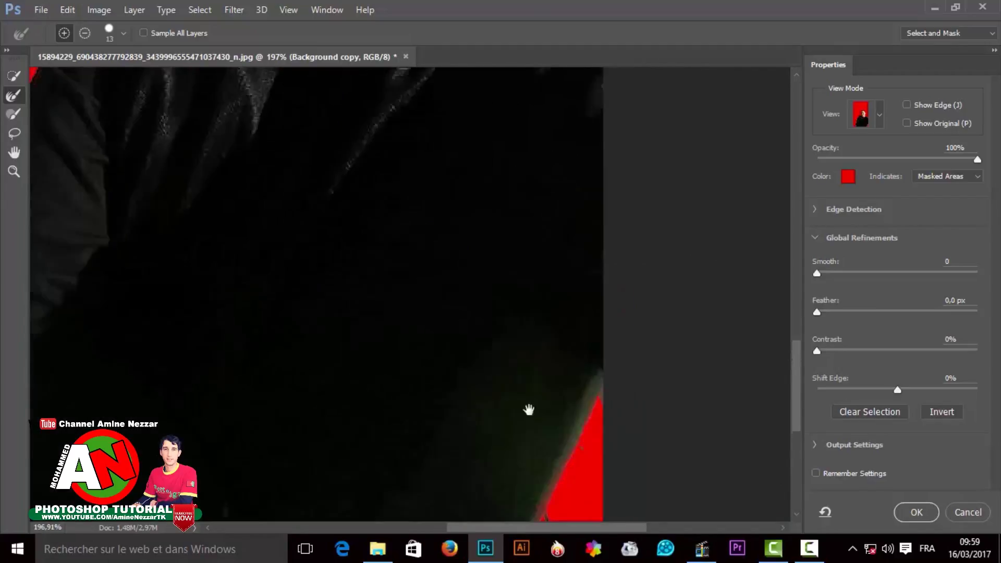
scroll(551, 250, up, 5)
scroll(512, 281, up, 1)
scroll(576, 256, up, 1)
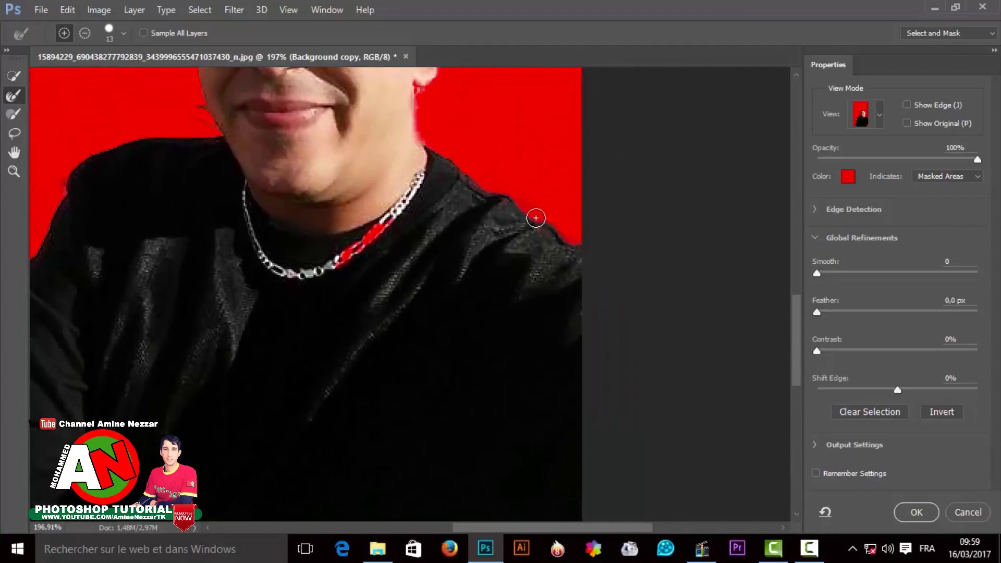
scroll(447, 262, up, 3)
scroll(494, 307, left, 3)
- Add the necklace and the neck and jaw edge to the selection
key(w)
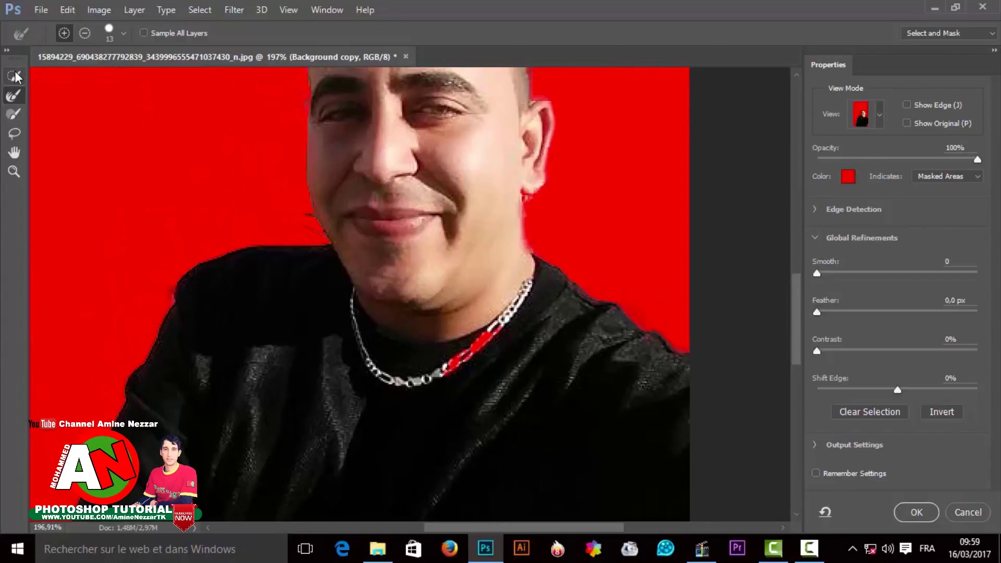
drag(461, 355, 442, 368)
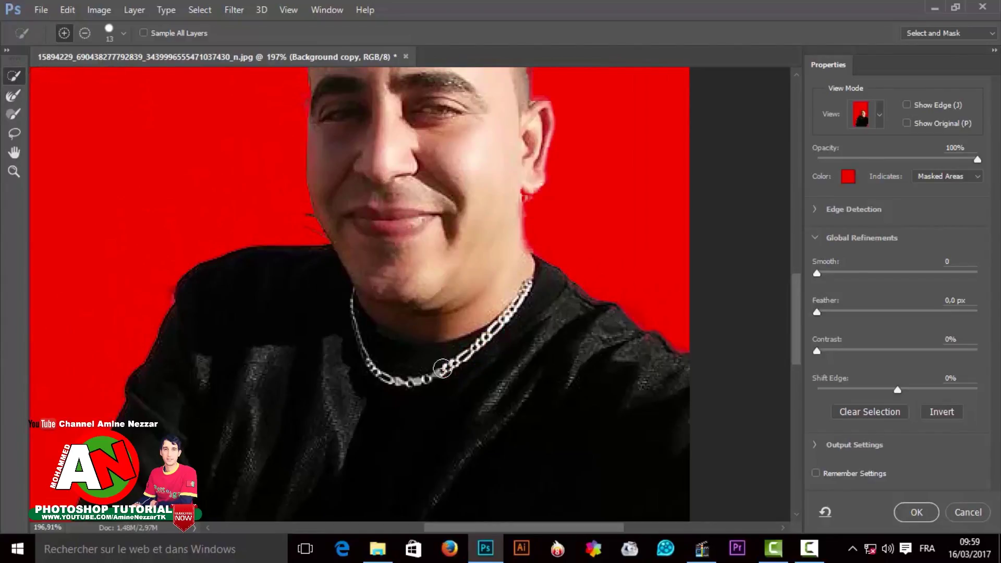
scroll(474, 313, up, 3)
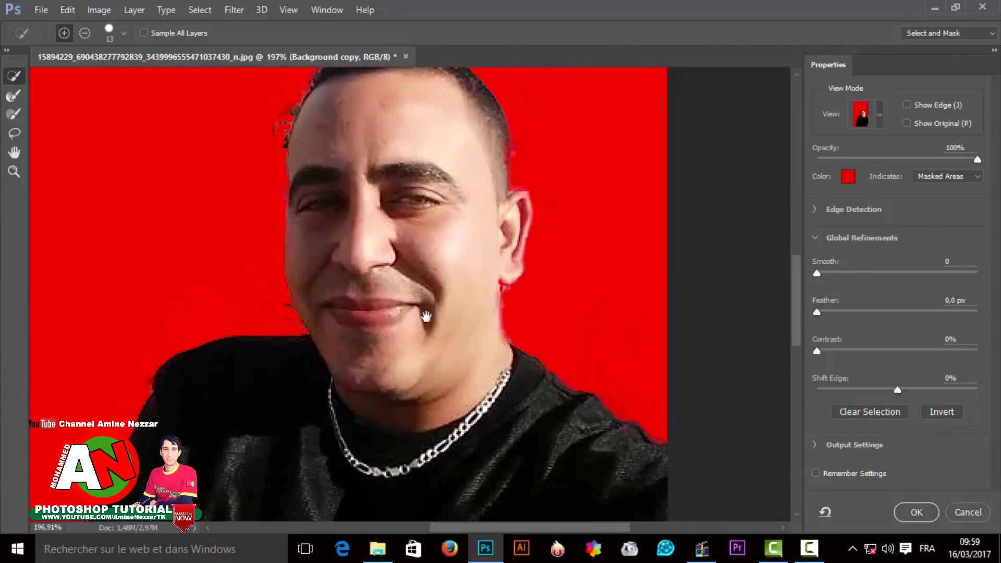
scroll(479, 383, right, 2)
drag(477, 386, 464, 319)
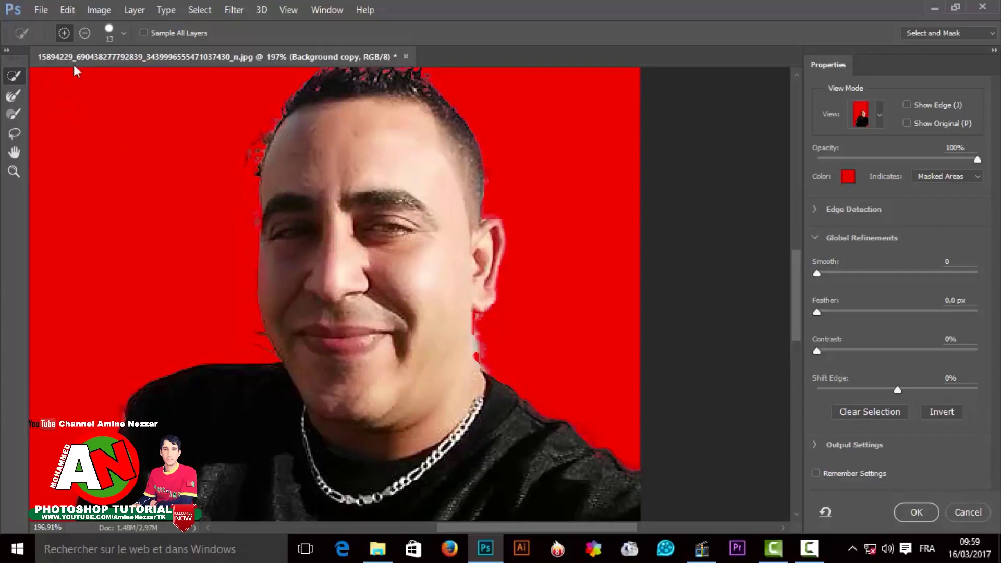
- Subtract the stray dark fragments beside the hair and the whitish fringe along the neck
click(84, 34)
drag(252, 116, 255, 147)
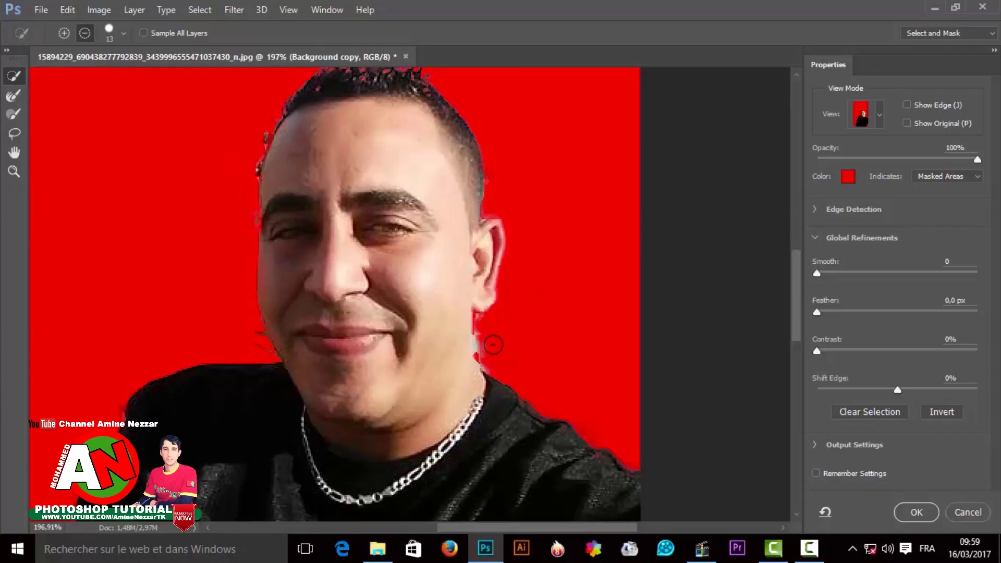
drag(492, 345, 483, 342)
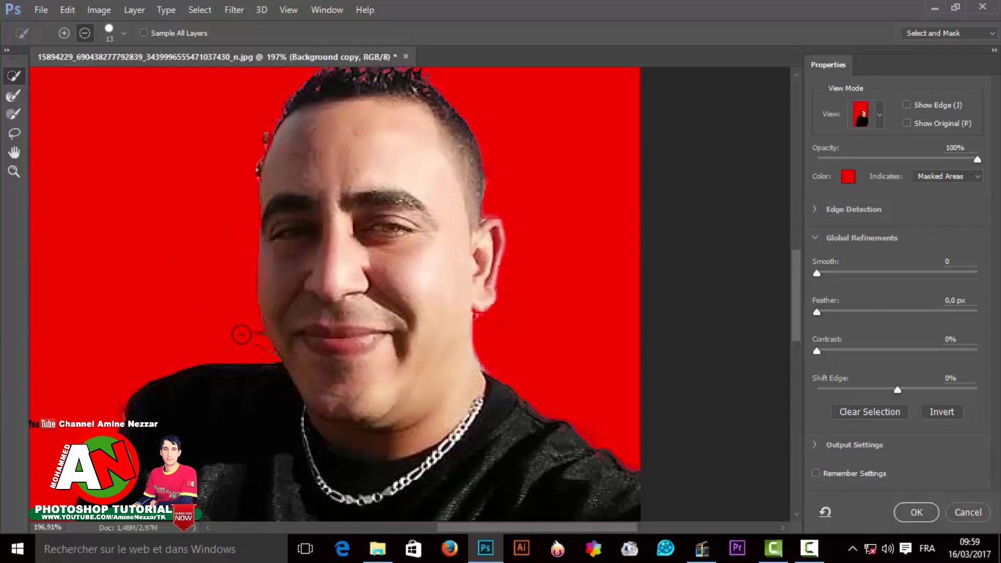
click(62, 33)
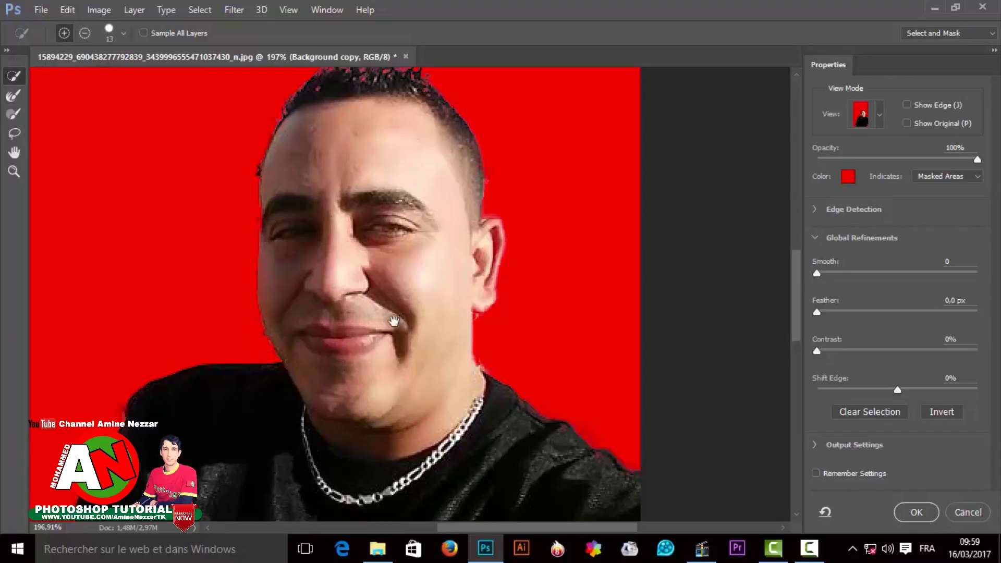
drag(394, 321, 428, 231)
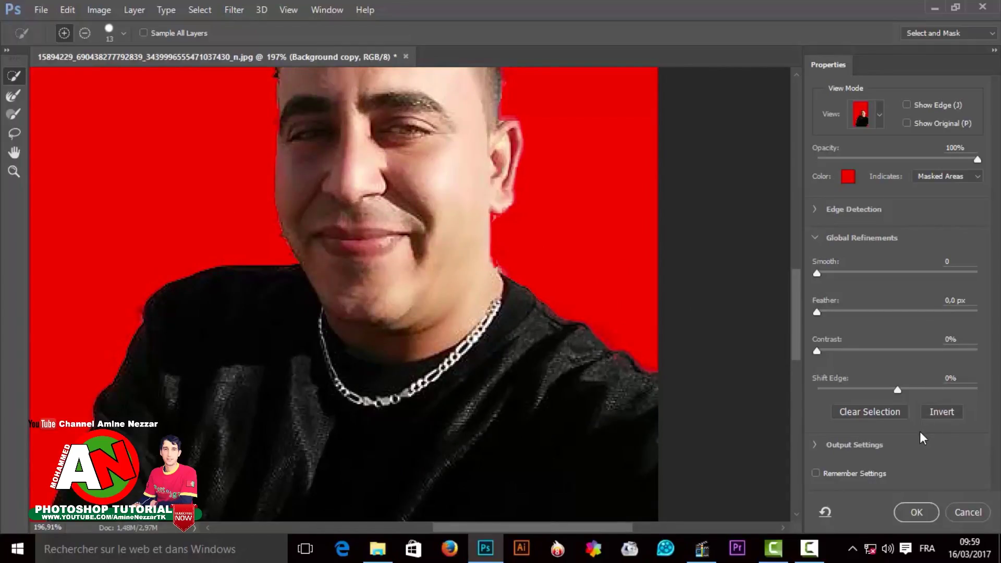
- Apply the refined selection as a layer mask on Background copy, hide Background, and zoom onto the face
click(924, 513)
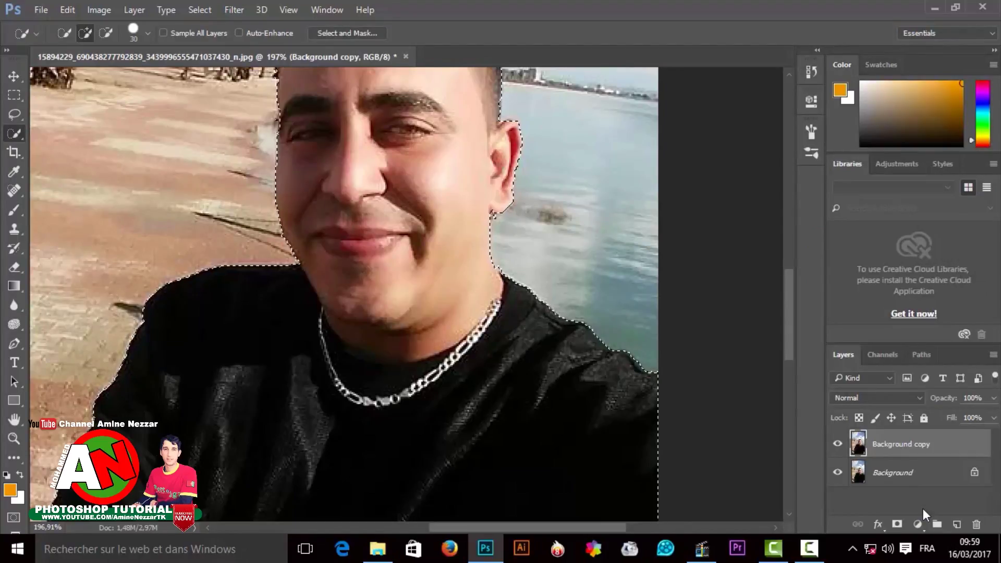
click(896, 523)
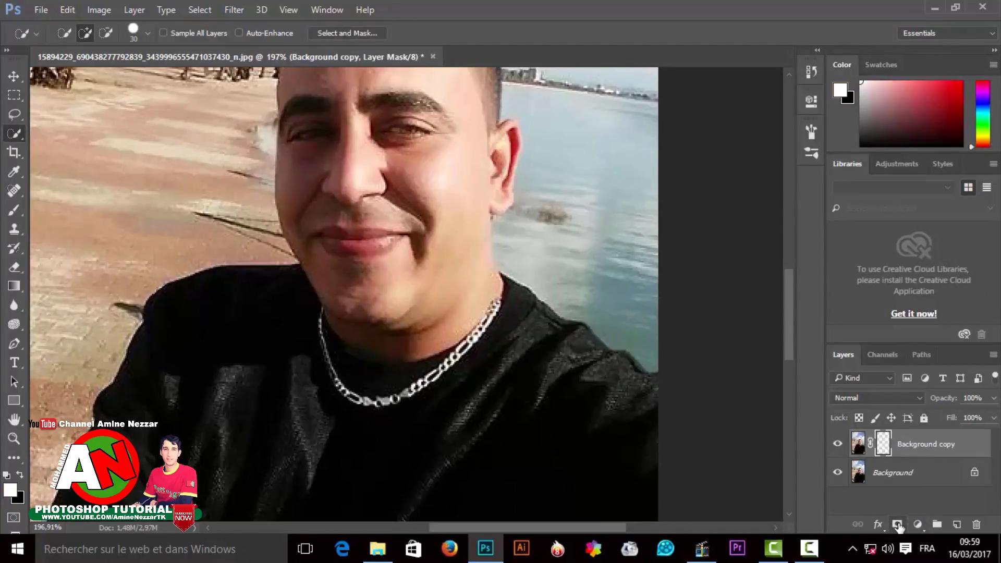
click(837, 472)
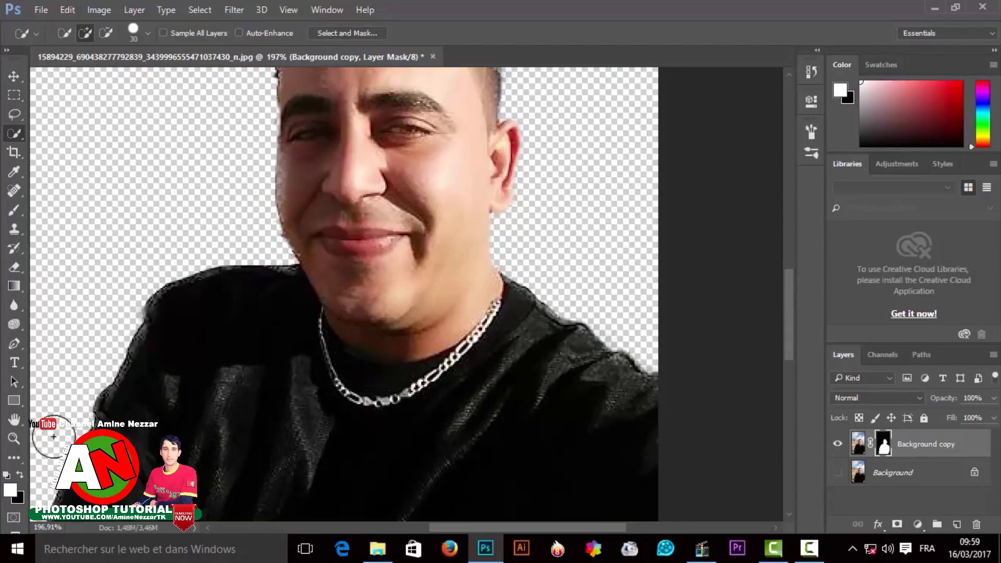
click(14, 438)
mouse_move(353, 194)
mouse_down()
mouse_move(374, 205)
mouse_move(331, 194)
mouse_up()
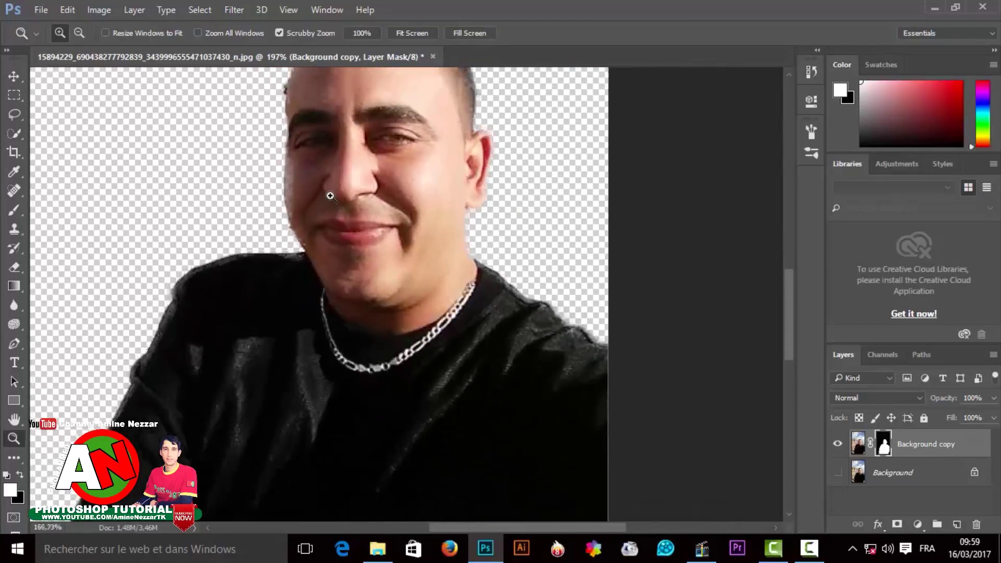
mouse_move(359, 134)
mouse_down()
mouse_move(333, 134)
mouse_move(427, 136)
mouse_up()
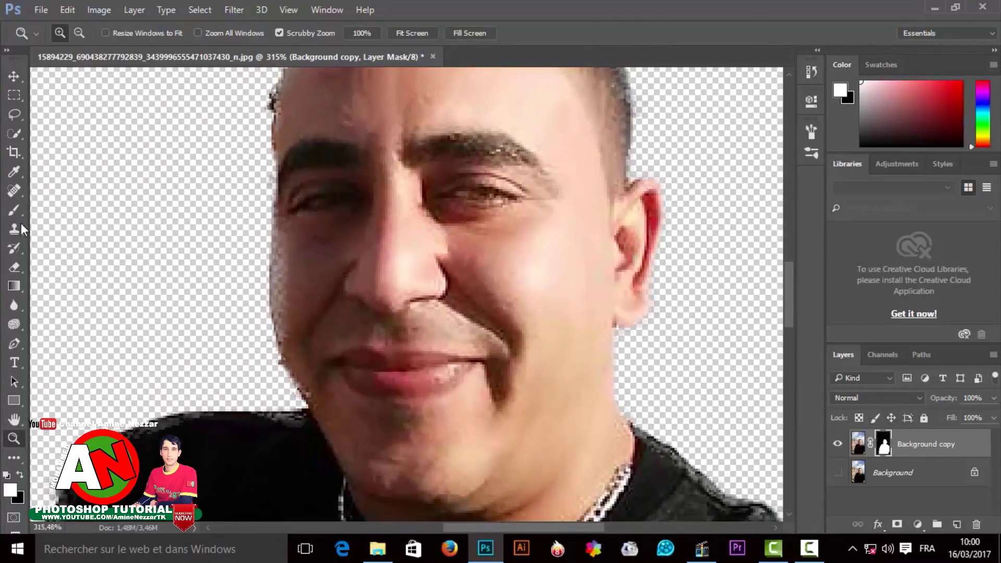
- Set up a 7 px Brush with 63% hardness, painting in white
click(14, 211)
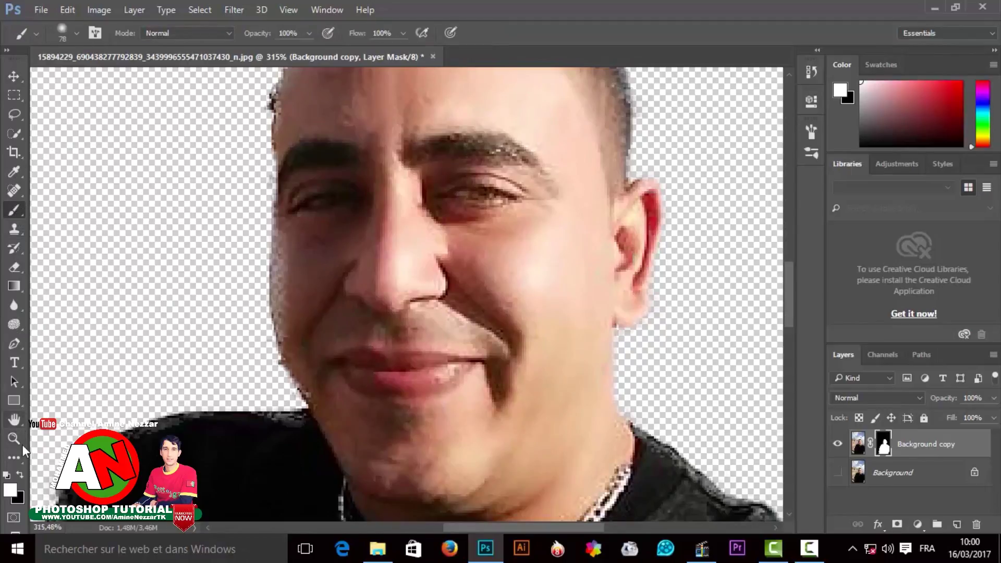
click(77, 32)
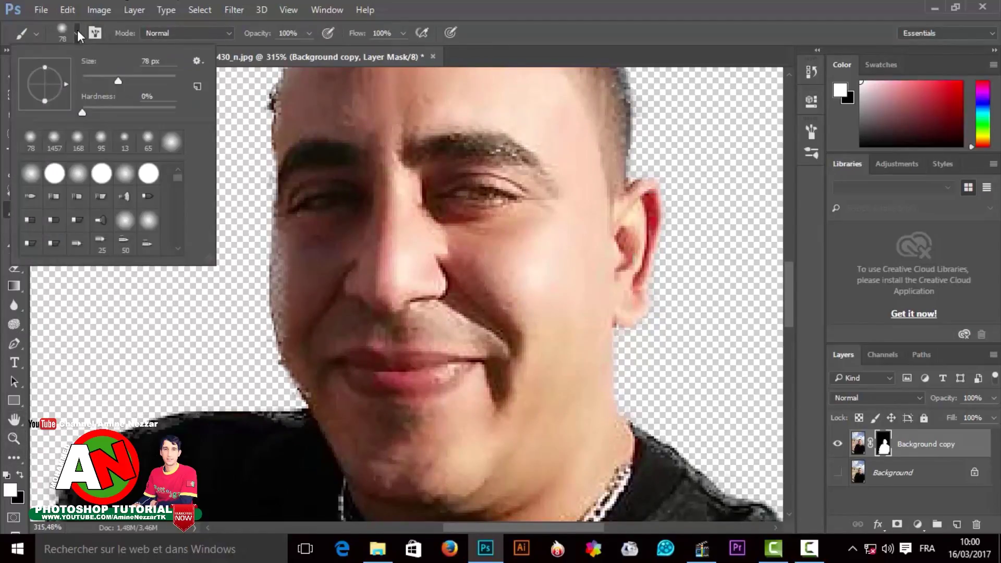
click(98, 77)
click(111, 109)
drag(140, 112, 142, 112)
drag(96, 78, 86, 78)
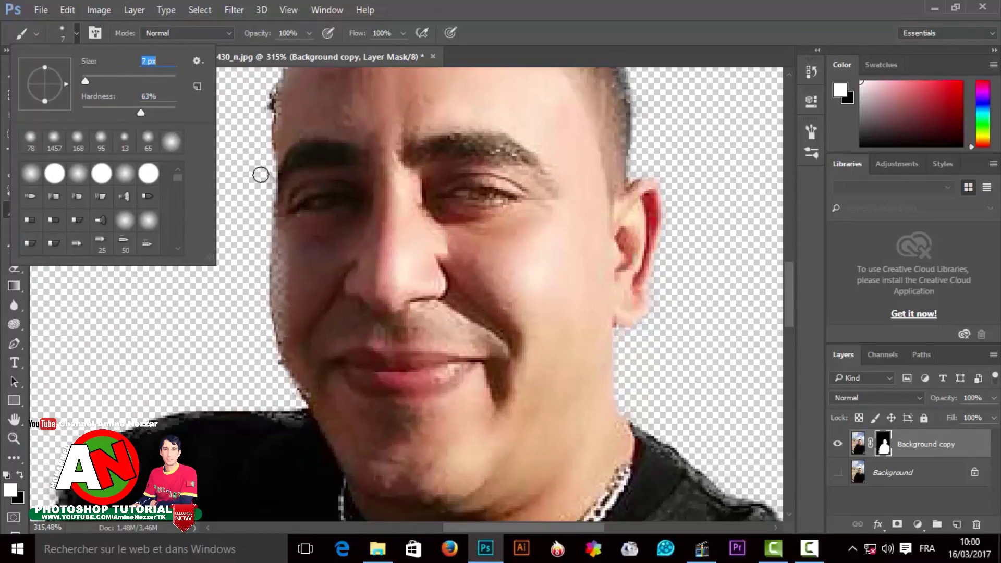
click(290, 203)
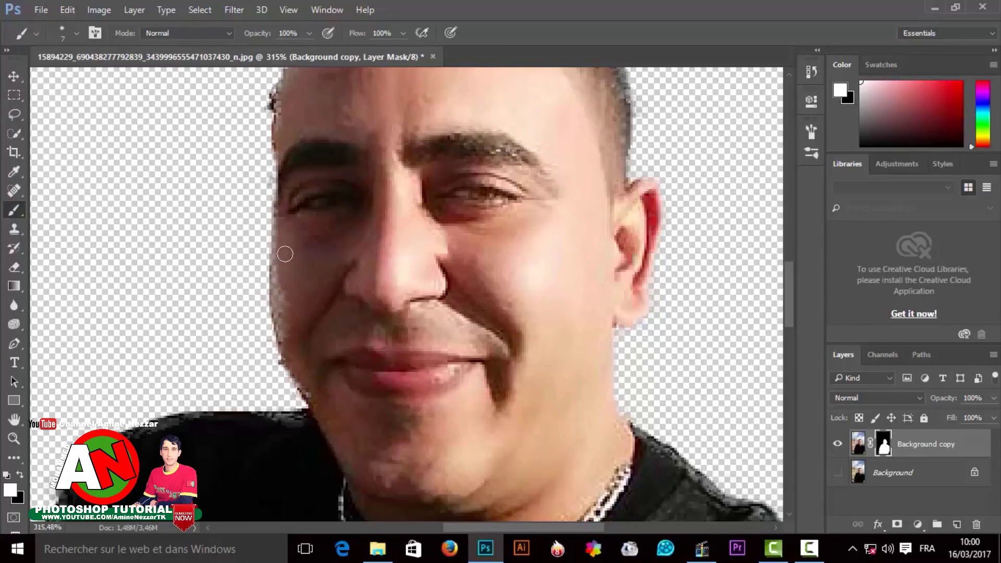
click(16, 491)
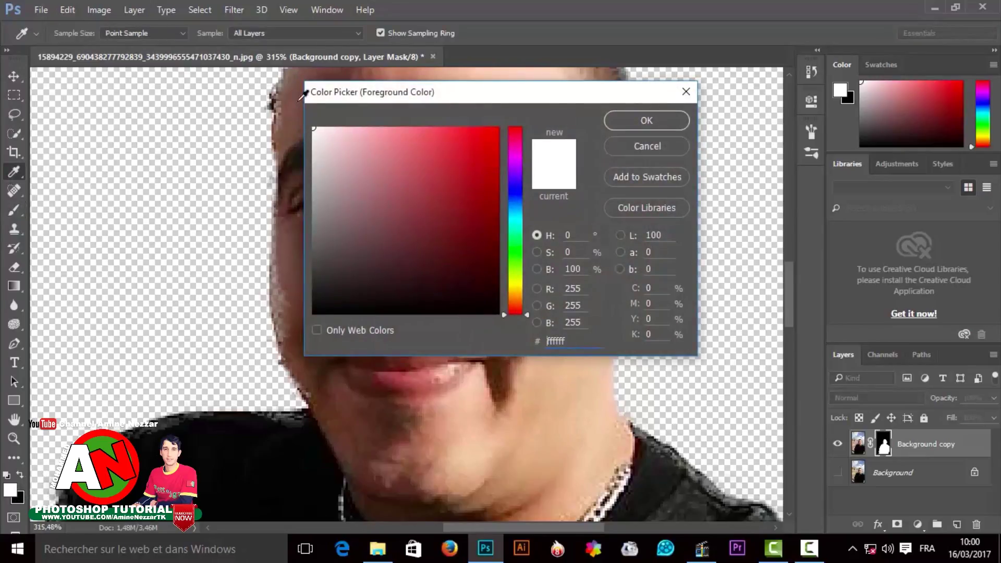
click(624, 120)
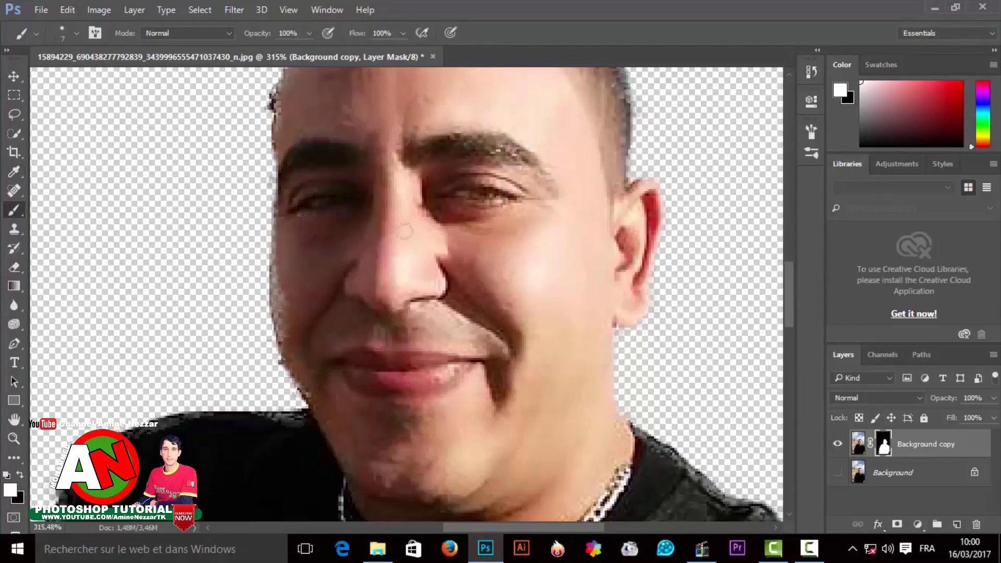
- Paint the mask back along the face's left edge, beside the eye, forehead and hairline
drag(285, 286, 290, 348)
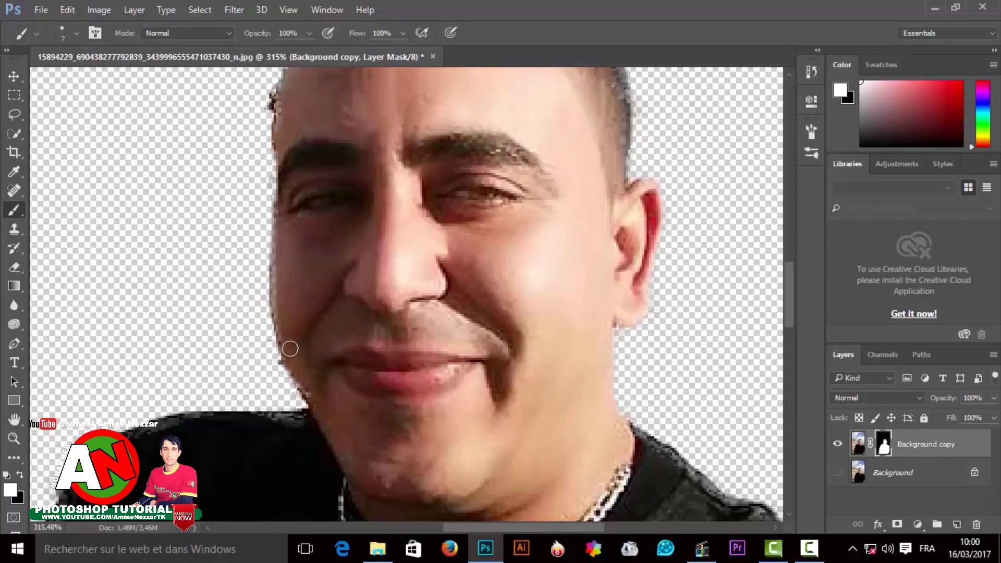
drag(278, 306, 277, 274)
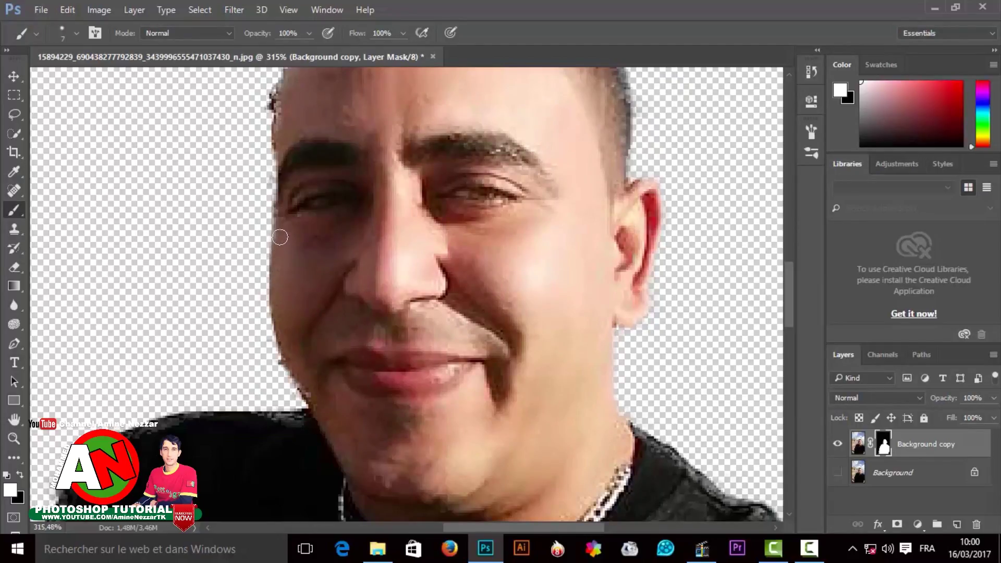
drag(281, 200, 286, 93)
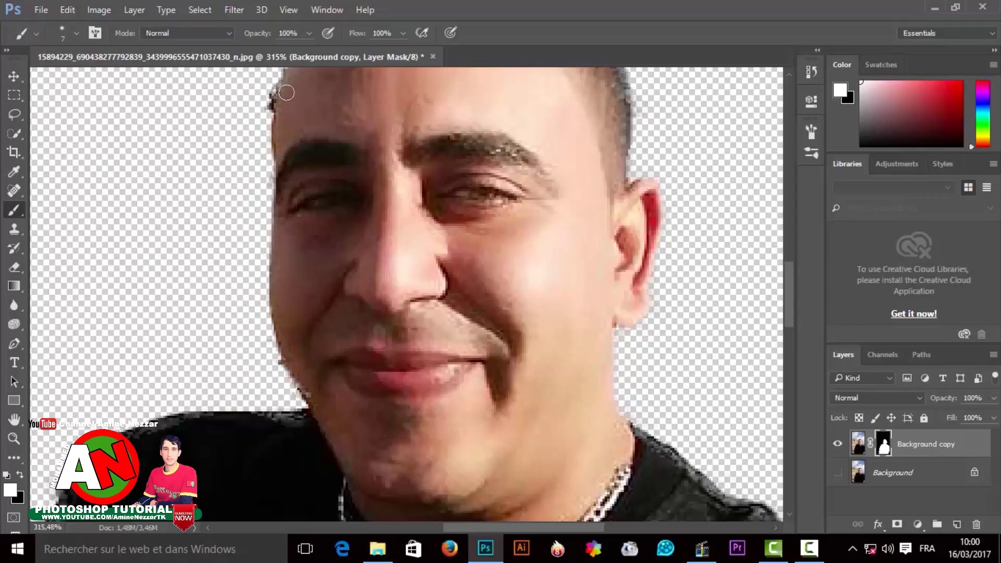
mouse_move(334, 144)
mouse_down()
mouse_move(330, 285)
mouse_move(277, 253)
mouse_move(315, 149)
mouse_move(358, 108)
mouse_move(425, 96)
mouse_move(523, 122)
mouse_up()
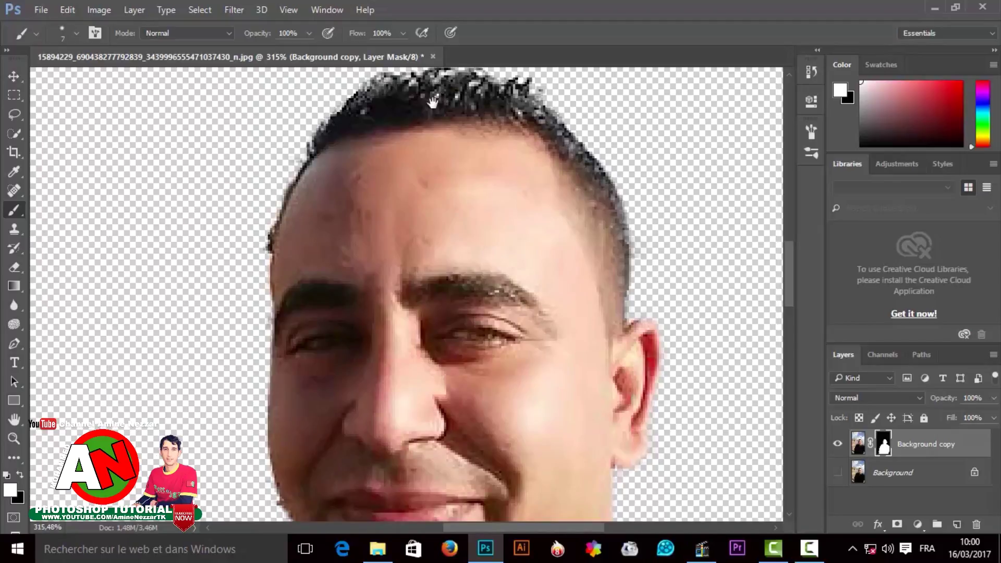
mouse_move(434, 94)
mouse_down()
mouse_move(417, 174)
mouse_move(341, 190)
mouse_move(364, 171)
mouse_move(488, 183)
mouse_move(571, 251)
mouse_move(591, 286)
mouse_move(603, 323)
mouse_move(598, 393)
mouse_up()
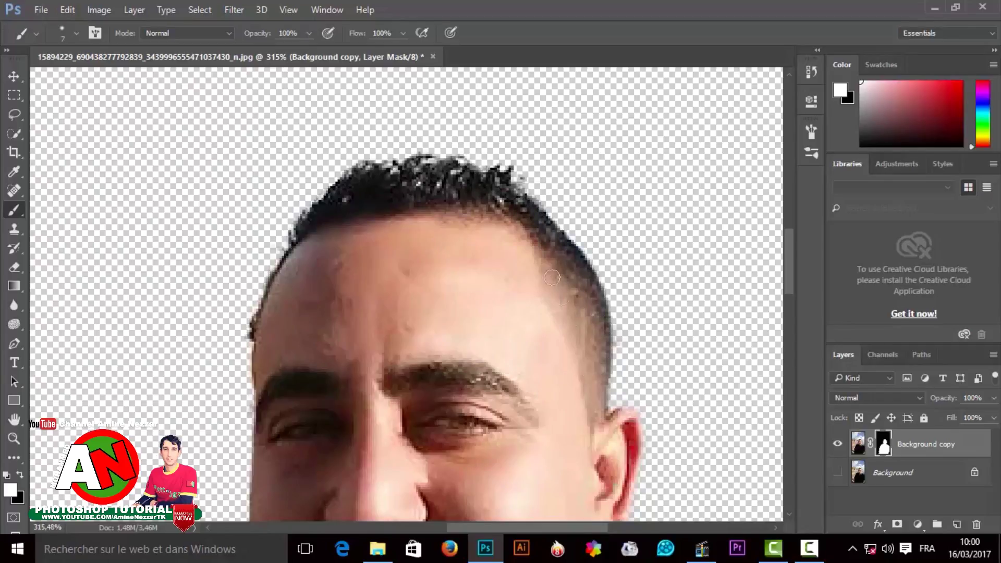
drag(502, 189, 520, 202)
- Touch up the mask along the neck edge and the shirt outline at the shoulder
mouse_move(467, 261)
mouse_down()
mouse_move(393, 154)
mouse_move(384, 121)
mouse_up()
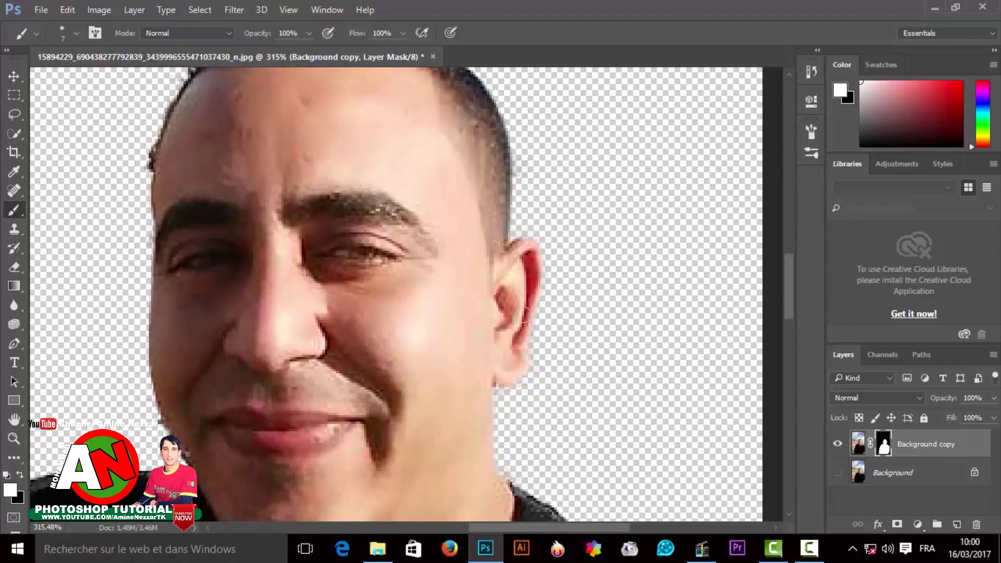
drag(475, 350, 436, 188)
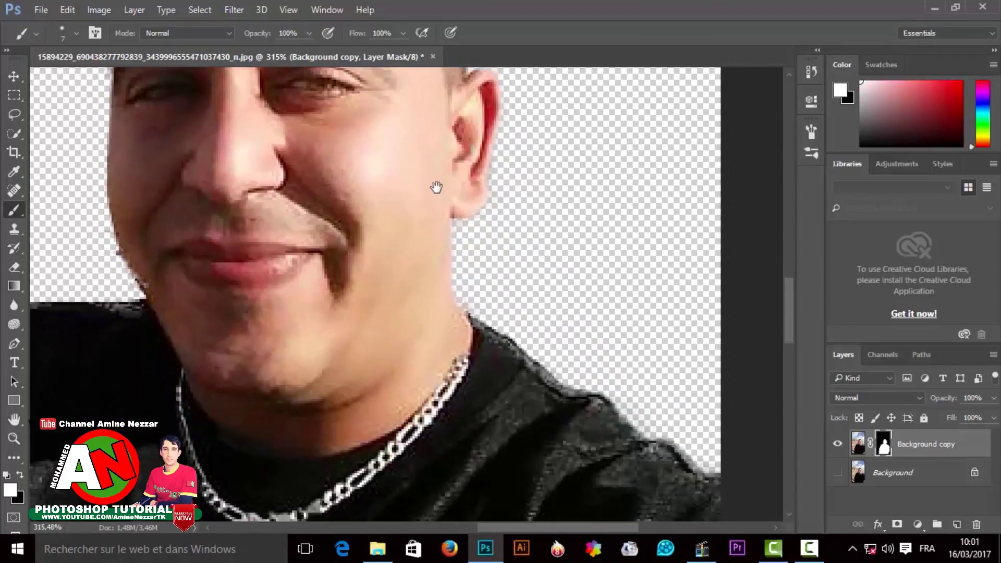
drag(443, 270, 490, 328)
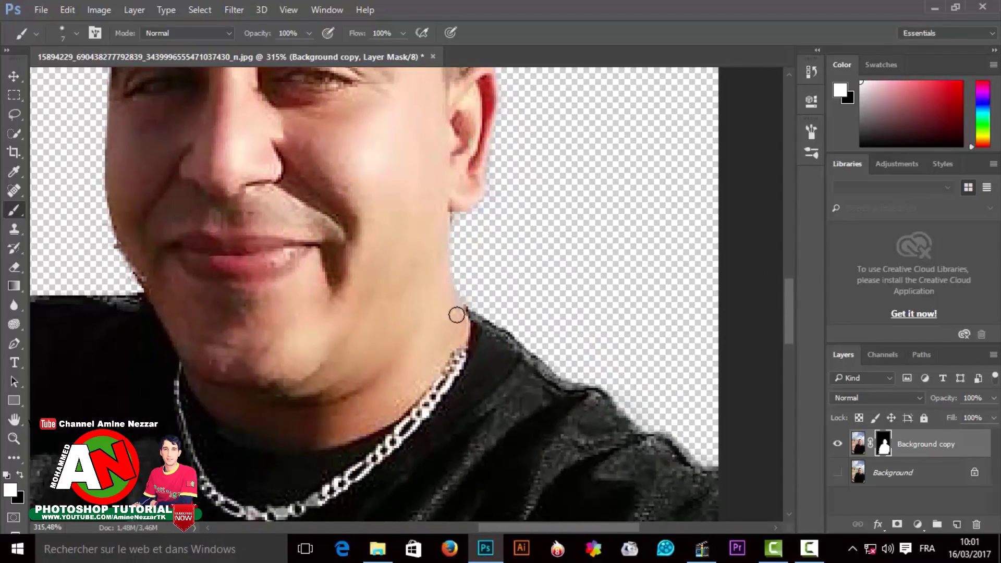
mouse_move(532, 355)
mouse_down()
mouse_move(603, 410)
mouse_move(450, 283)
mouse_move(523, 338)
mouse_up()
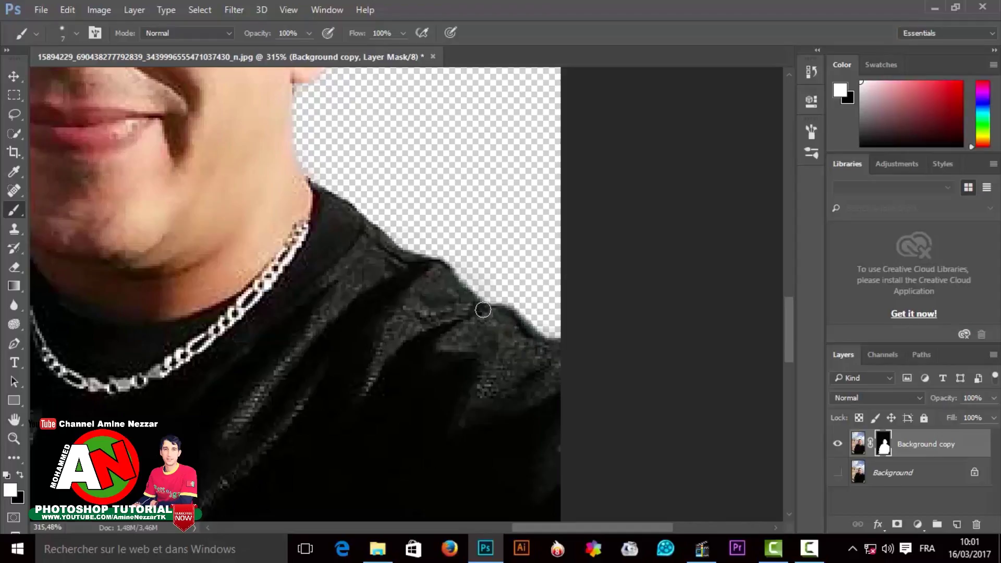
- Repaint the mask along the shirt's right edge down to the image bottom
drag(297, 319, 638, 308)
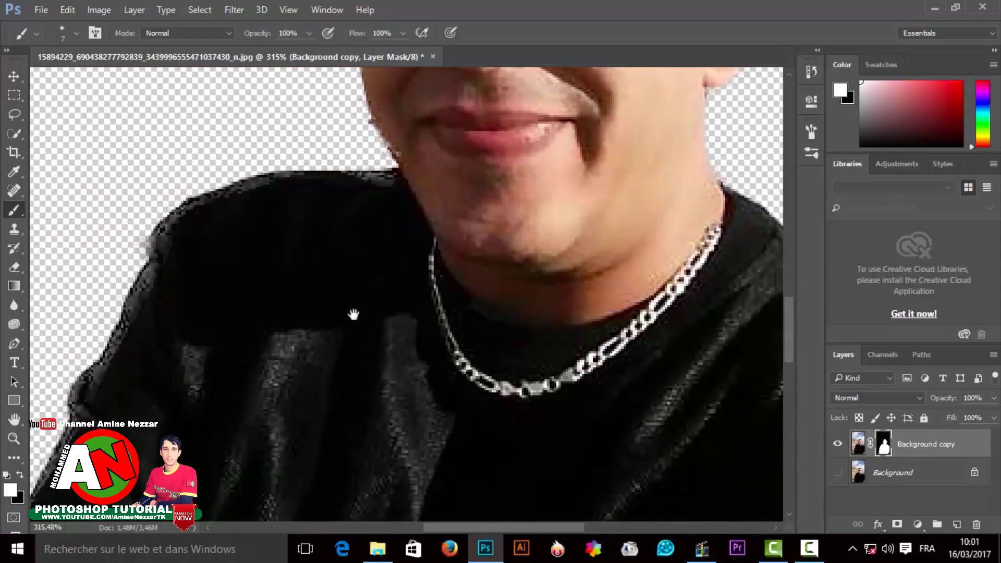
drag(353, 313, 540, 170)
mouse_move(634, 308)
mouse_down()
mouse_move(499, 223)
mouse_move(364, 103)
mouse_up()
drag(651, 292, 485, 270)
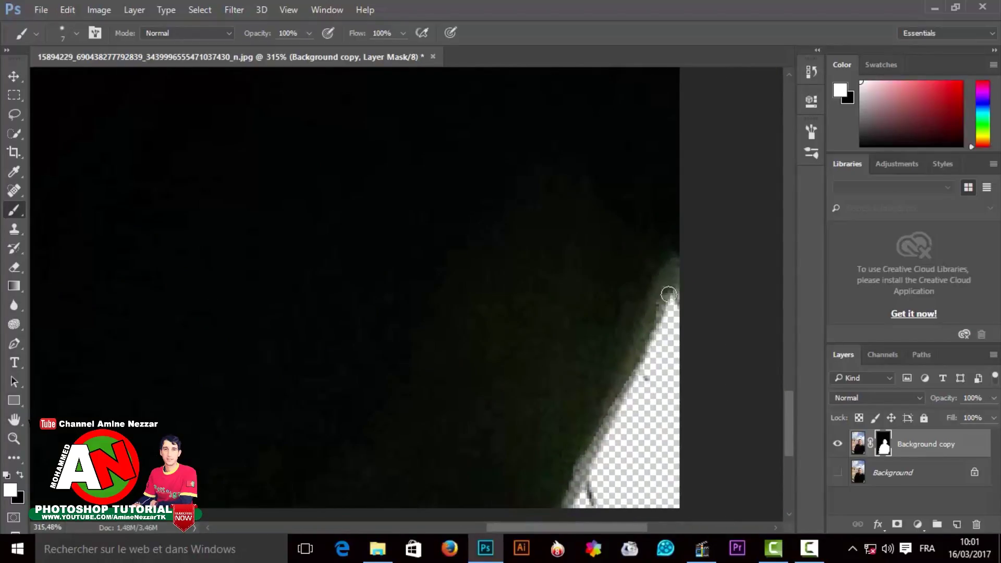
drag(668, 295, 633, 371)
drag(611, 417, 562, 512)
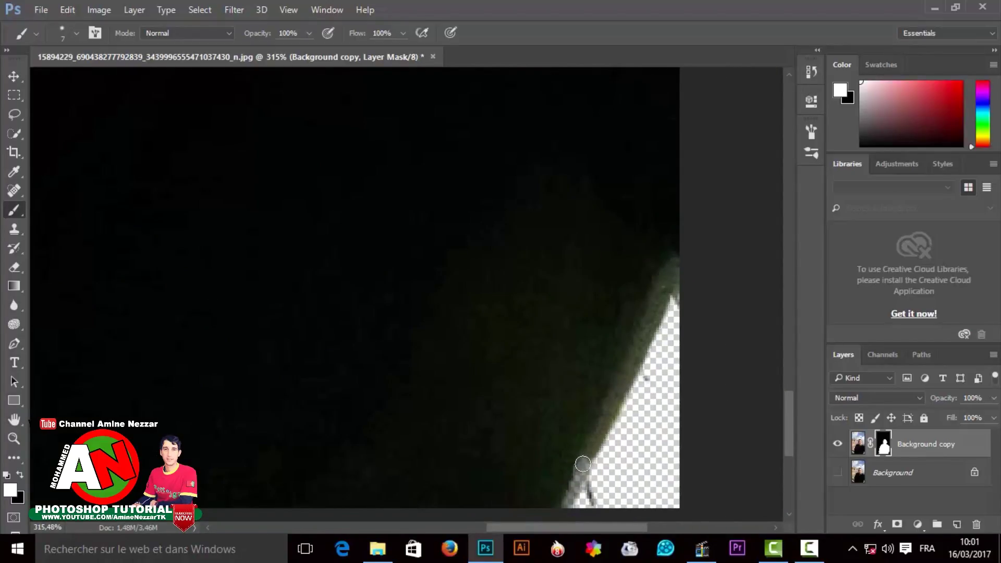
- Clean the grey fringe along the shirt's left edge on the mask
mouse_move(380, 412)
mouse_down()
mouse_move(393, 353)
mouse_move(440, 363)
mouse_move(411, 411)
mouse_up()
mouse_move(327, 472)
mouse_down()
mouse_move(384, 389)
mouse_move(351, 300)
mouse_move(388, 379)
mouse_up()
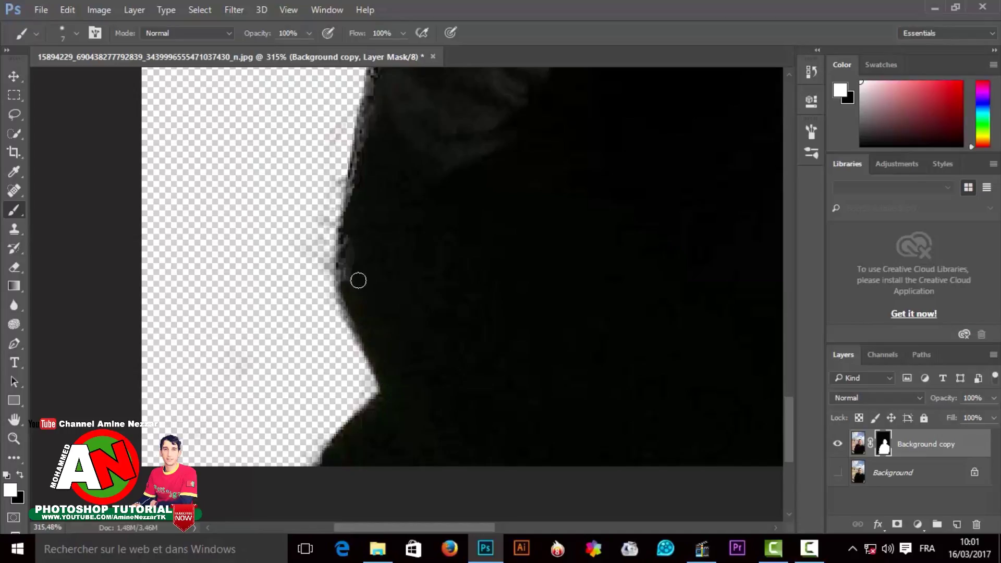
mouse_move(358, 280)
mouse_down()
mouse_move(346, 259)
mouse_move(355, 332)
mouse_move(372, 360)
mouse_up()
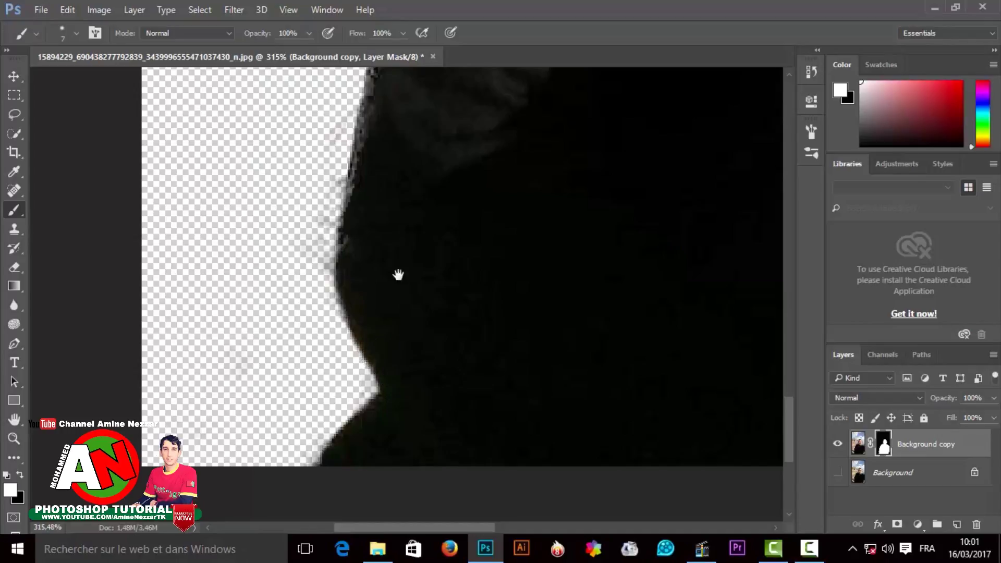
drag(398, 275, 391, 390)
drag(328, 414, 367, 118)
mouse_move(414, 232)
mouse_down()
mouse_move(392, 306)
mouse_move(295, 434)
mouse_move(299, 352)
mouse_move(348, 233)
mouse_move(399, 150)
mouse_move(398, 357)
mouse_move(315, 462)
mouse_up()
mouse_move(287, 430)
mouse_down()
mouse_move(291, 382)
mouse_move(318, 326)
mouse_up()
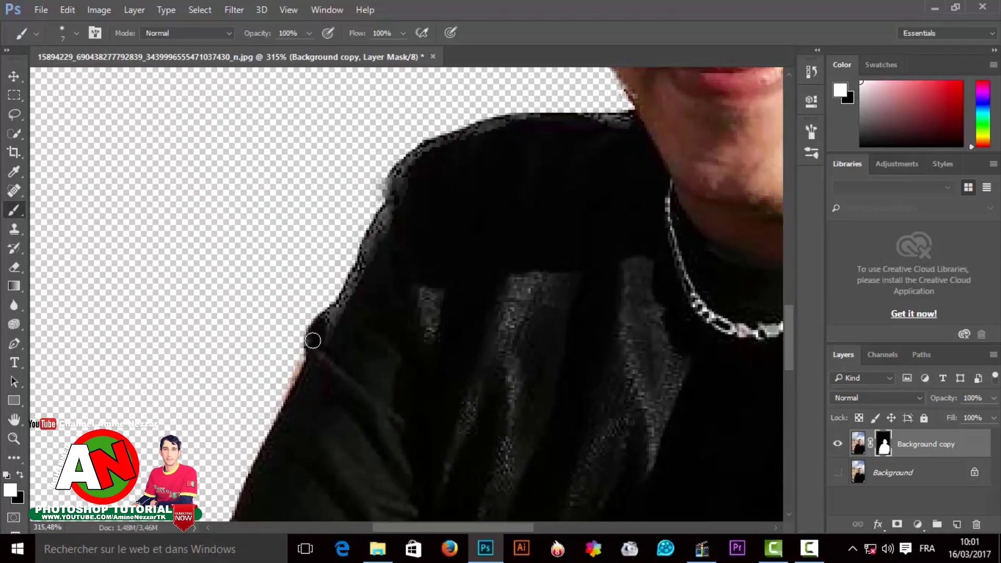
- Trim the red fringe in black and restore the jacket shoulder edge in white on the mask
click(21, 474)
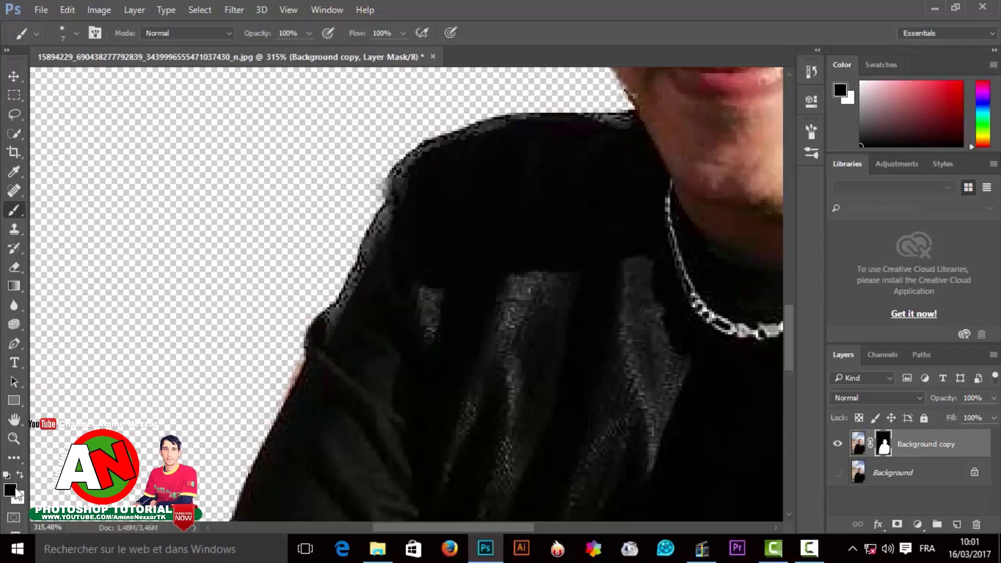
mouse_move(286, 357)
mouse_down()
mouse_move(281, 388)
mouse_move(309, 360)
mouse_up()
click(21, 474)
mouse_move(326, 322)
mouse_down()
mouse_move(386, 205)
mouse_move(385, 237)
mouse_move(399, 175)
mouse_up()
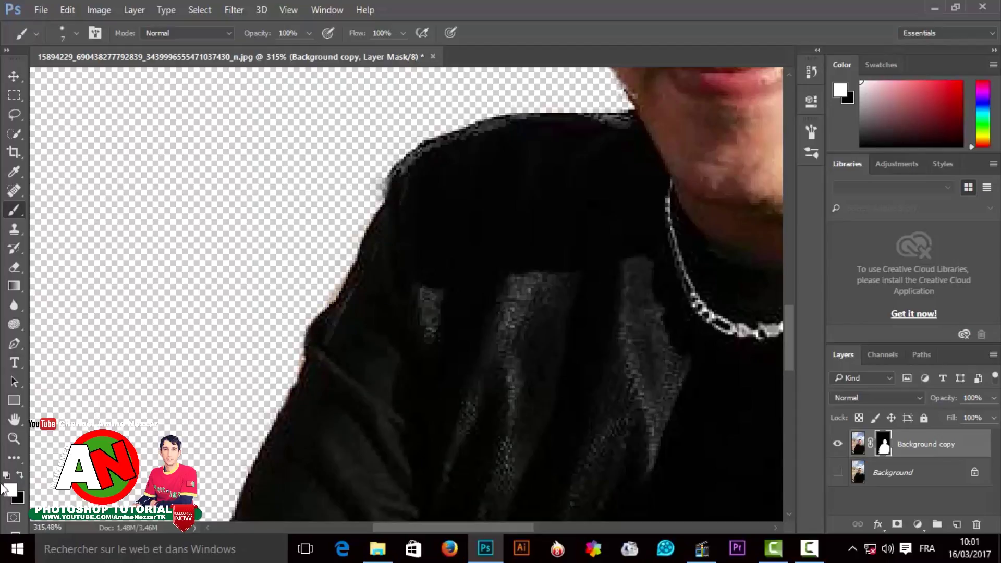
click(20, 474)
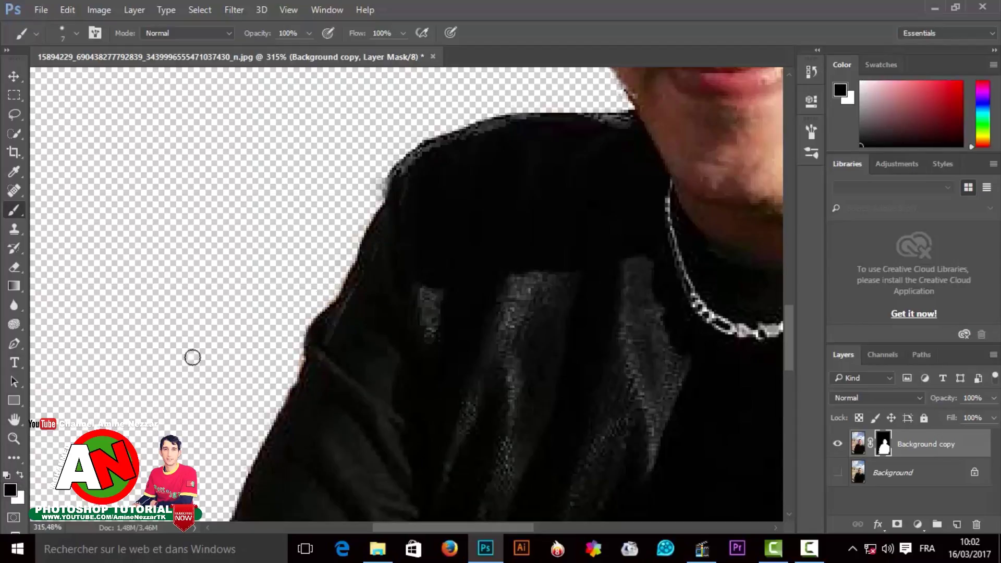
click(20, 475)
scroll(246, 429, up, 2)
scroll(420, 394, up, 2)
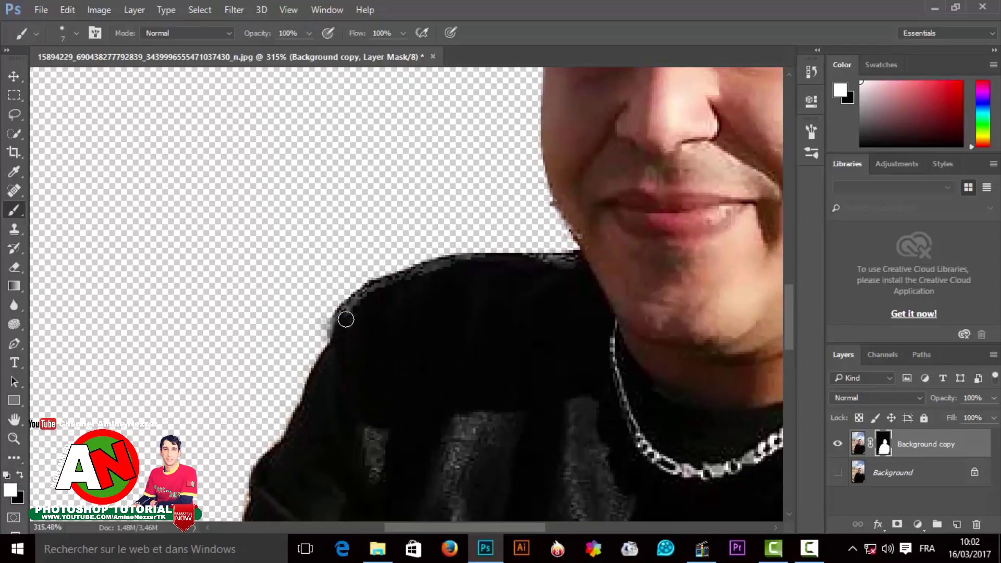
mouse_move(345, 319)
mouse_down()
mouse_move(342, 328)
mouse_move(373, 290)
mouse_move(356, 308)
mouse_move(440, 267)
mouse_move(582, 265)
mouse_move(467, 263)
mouse_move(386, 284)
mouse_move(339, 324)
mouse_move(333, 352)
mouse_up()
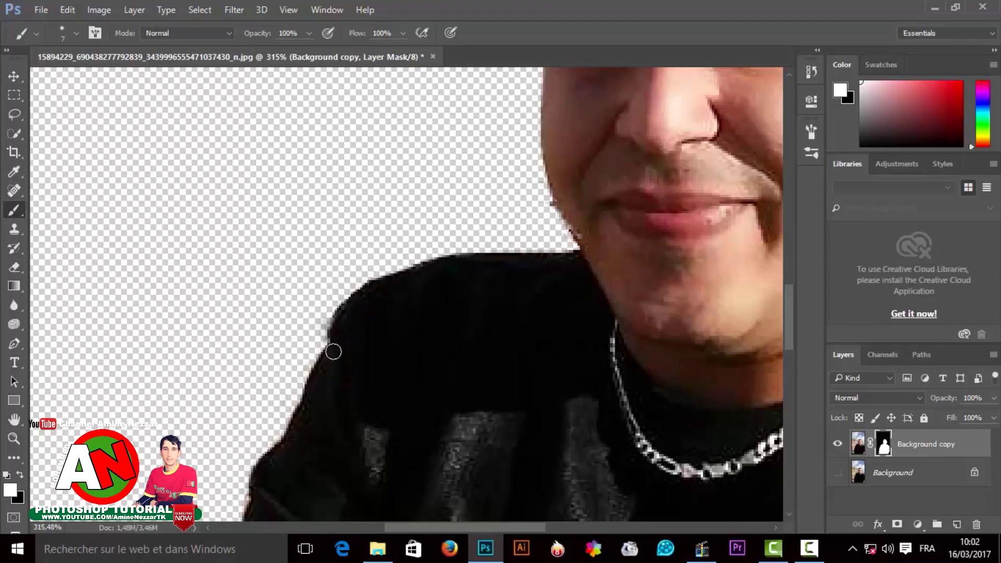
- Pan across the face, then fit the whole image on screen
drag(572, 280, 528, 364)
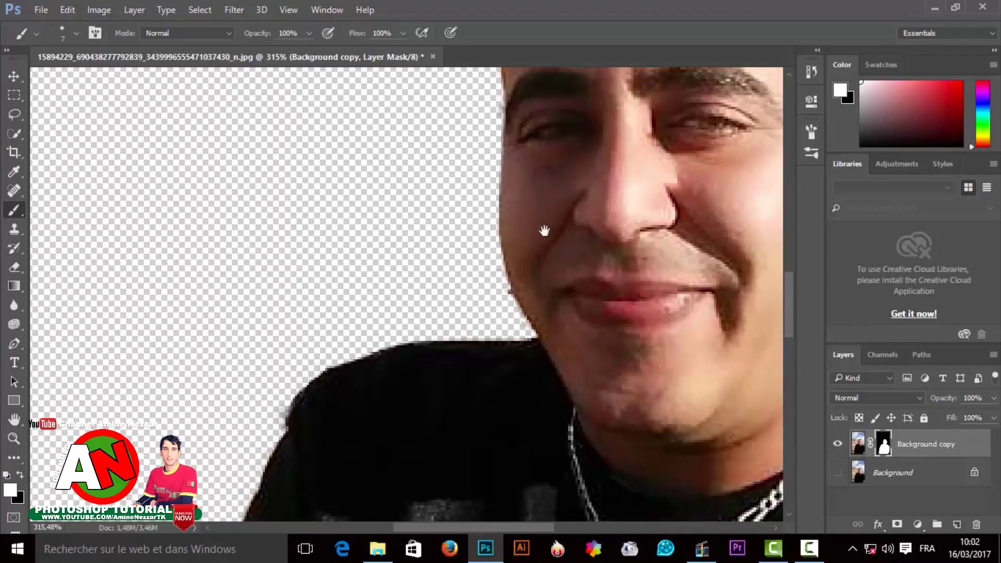
mouse_move(544, 230)
mouse_down()
mouse_move(485, 440)
mouse_move(380, 350)
mouse_up()
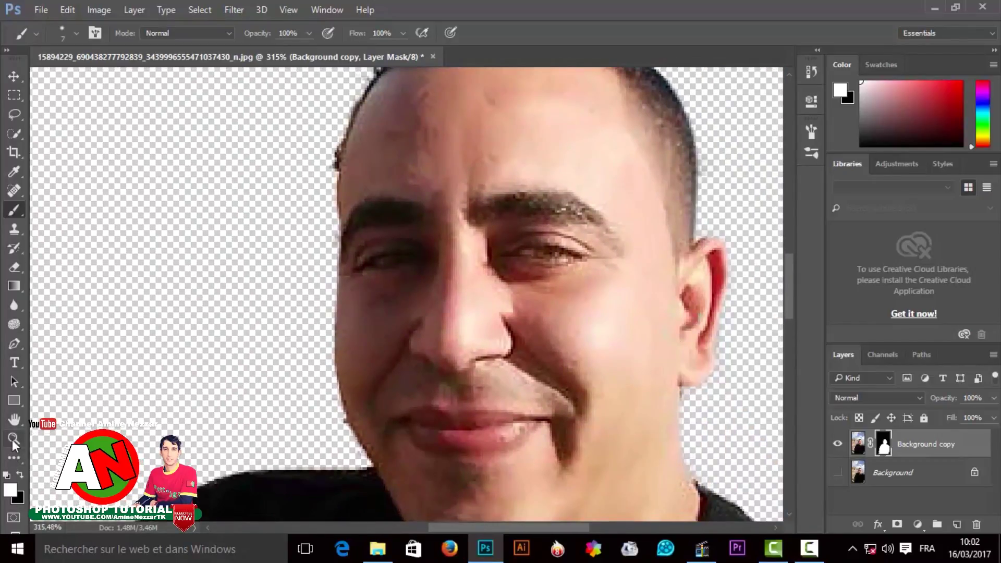
click(14, 438)
click(412, 34)
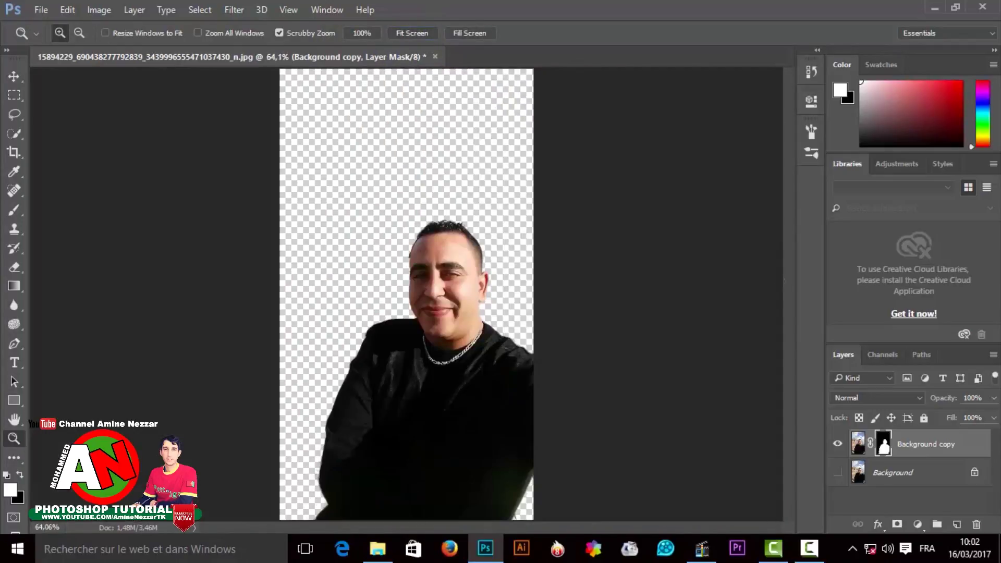
- Target the layer's image thumbnail and bring up the 1920 x 1080 folder in File Explorer
click(836, 472)
click(856, 443)
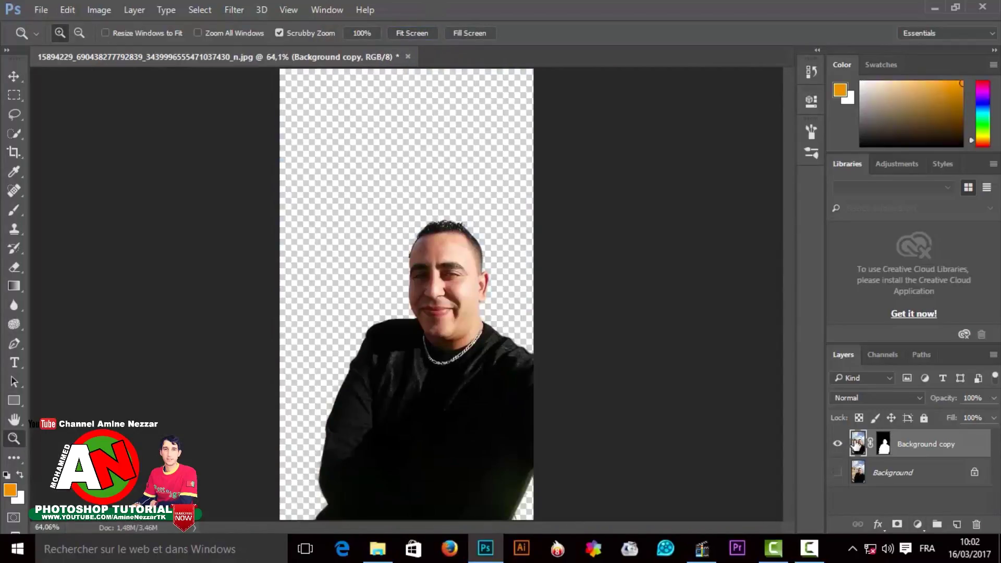
click(485, 548)
mouse_move(377, 548)
click(393, 488)
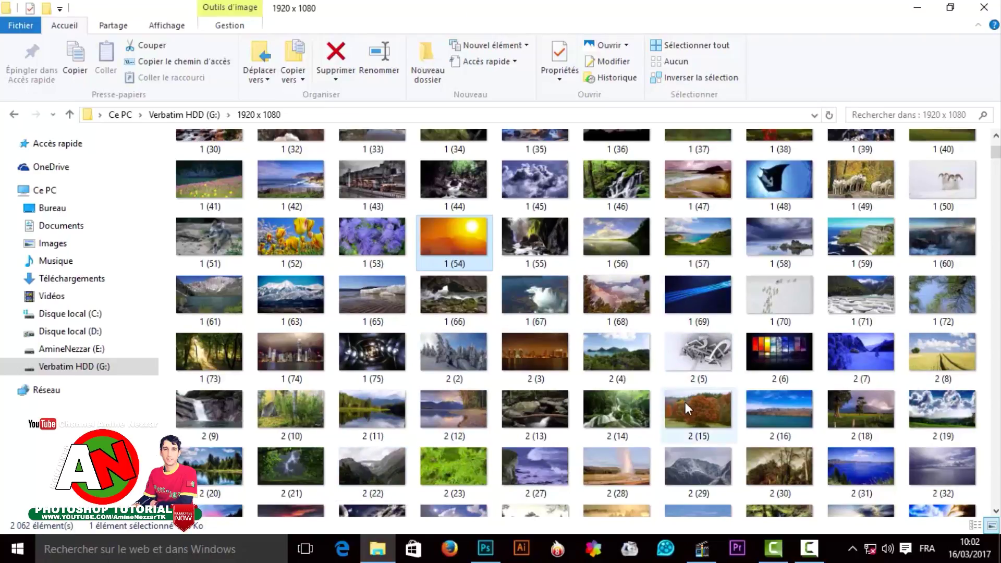
- Browse the 1920 x 1080 folder and drag image 2 (20) onto the Photoshop canvas
scroll(671, 401, up, 3)
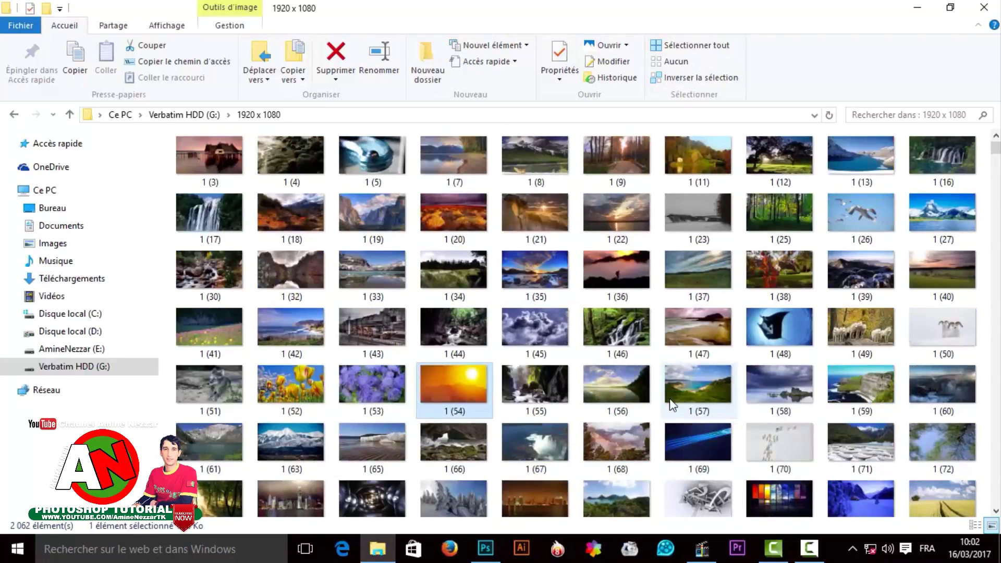
scroll(671, 404, down, 10)
scroll(669, 404, down, 5)
scroll(670, 404, down, 5)
scroll(669, 403, up, 3)
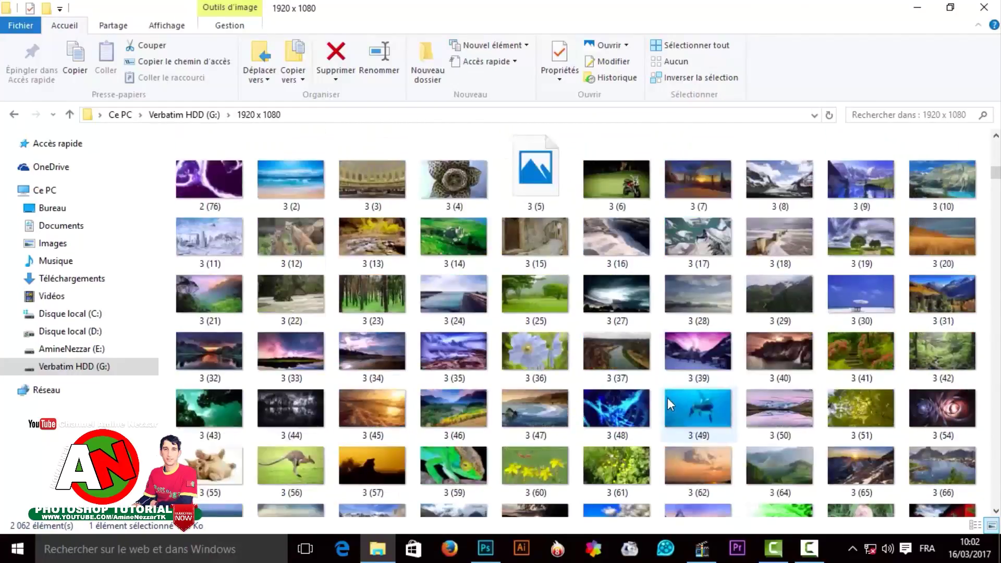
scroll(669, 404, up, 15)
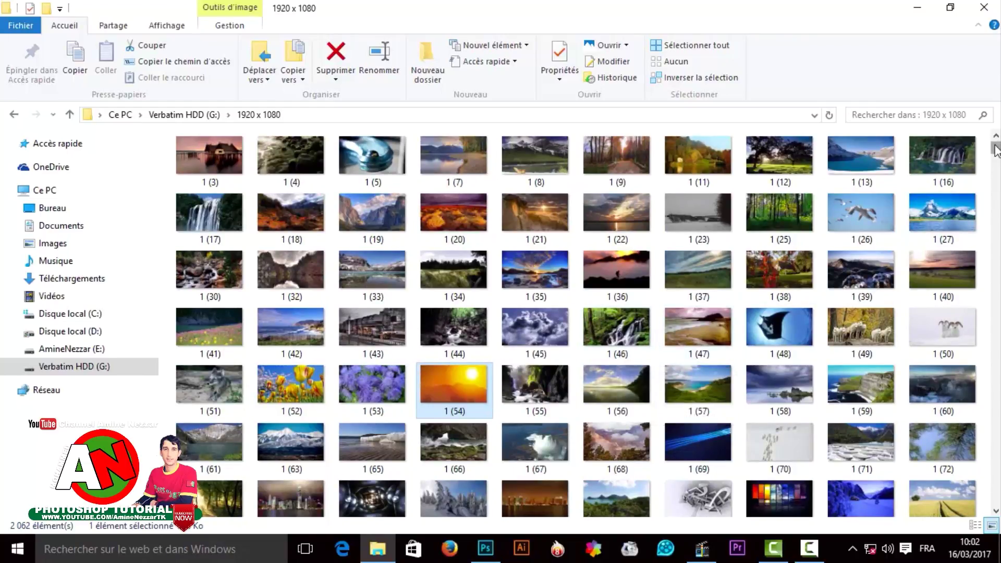
drag(994, 151, 996, 162)
mouse_move(208, 252)
mouse_down()
mouse_move(343, 346)
mouse_move(420, 274)
mouse_up()
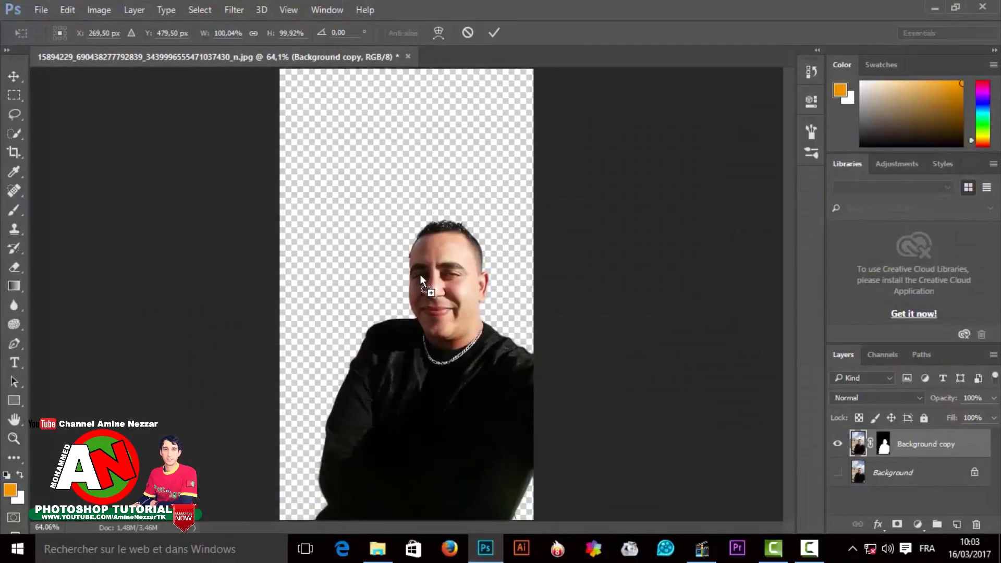
- Place the landscape and scale it proportionally to 378.31% to cover the canvas
click(494, 33)
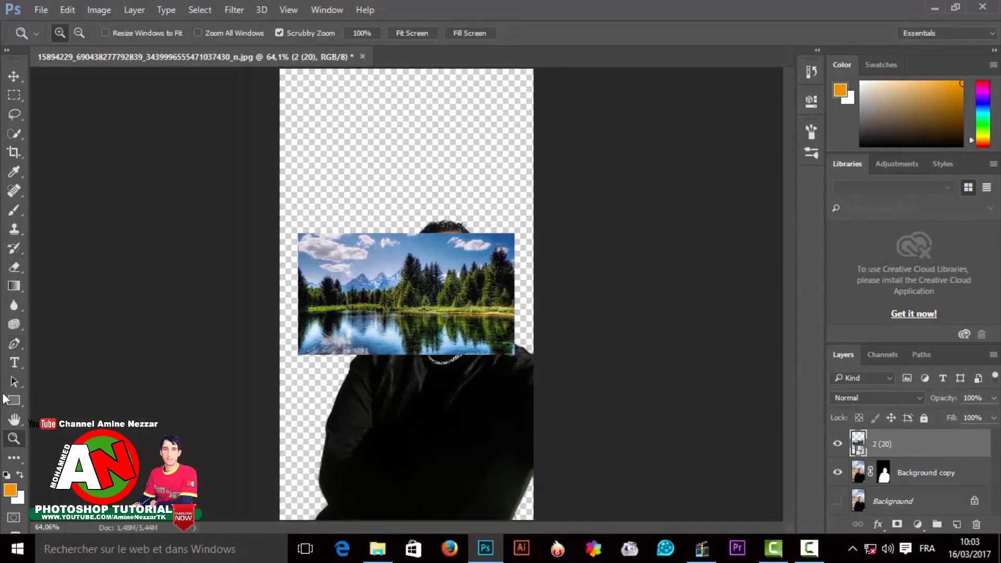
scroll(518, 251, down, 5)
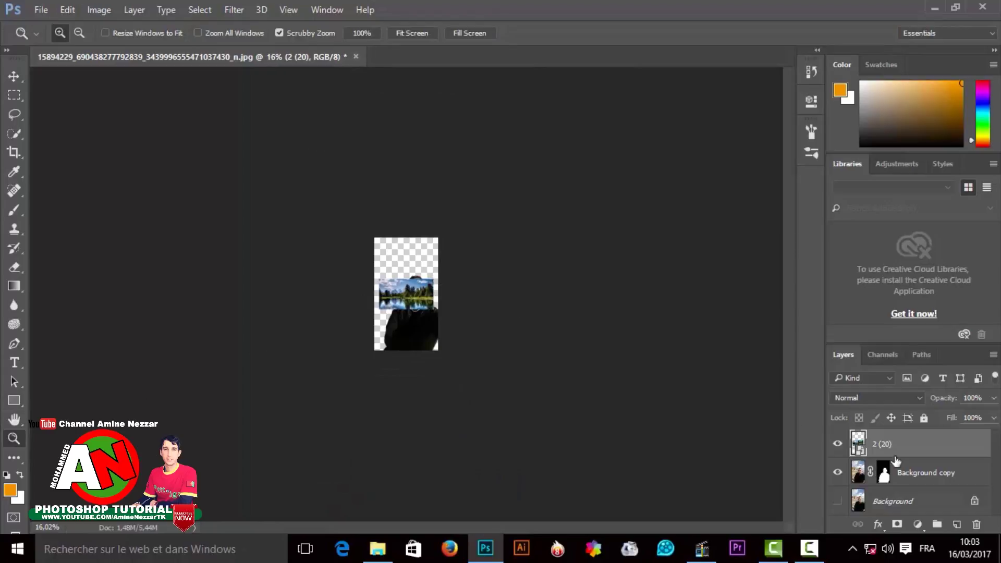
click(66, 12)
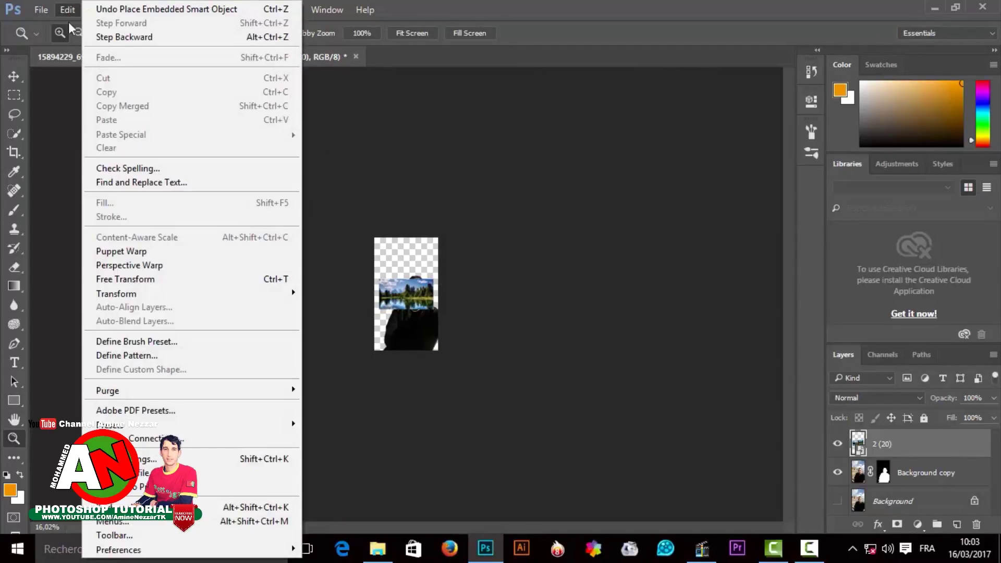
click(136, 280)
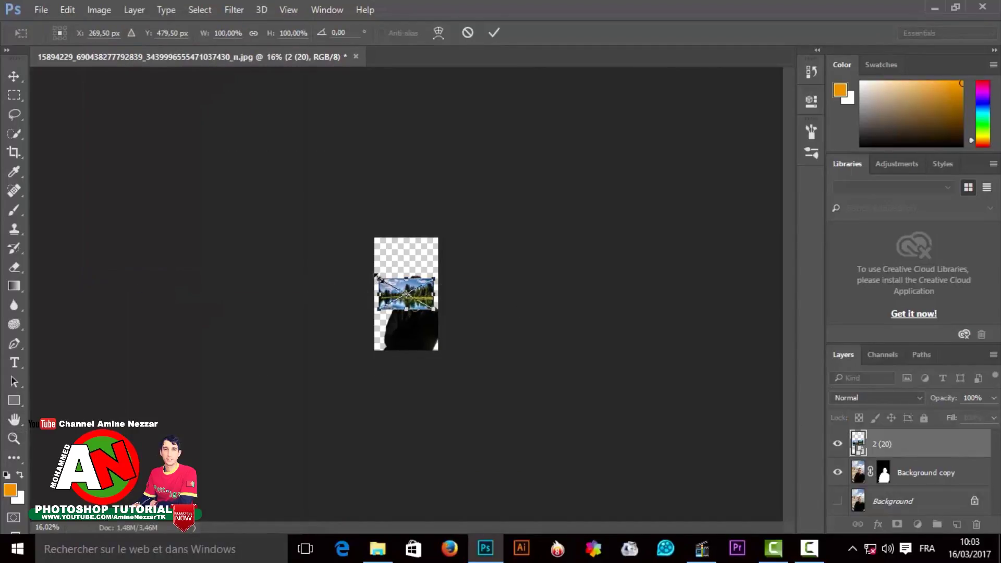
drag(376, 276, 244, 226)
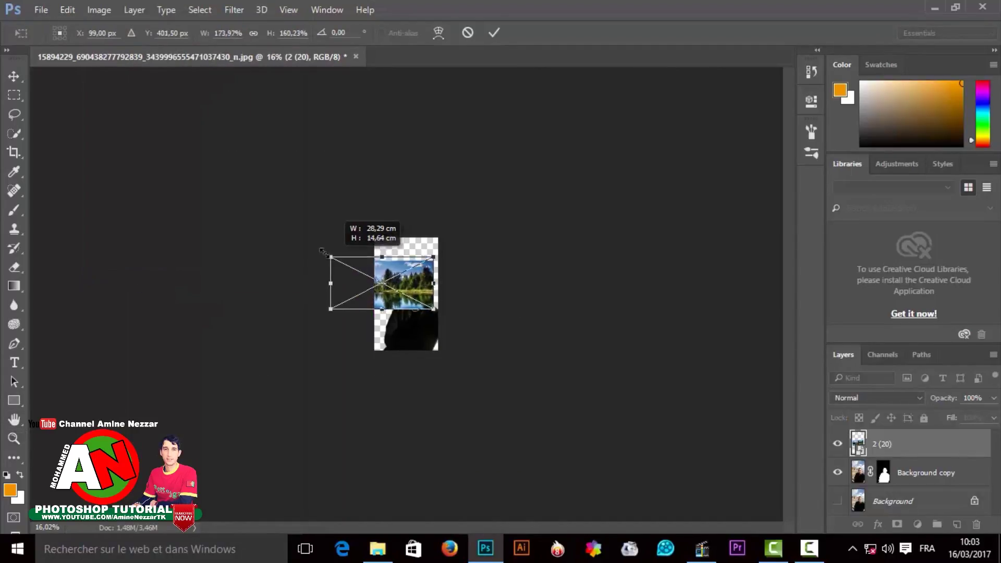
click(253, 33)
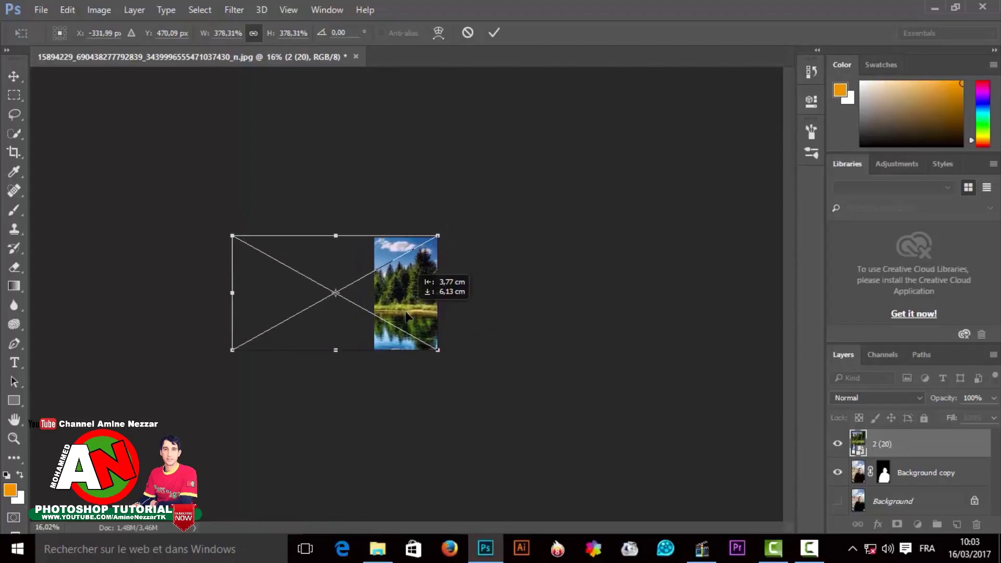
drag(447, 332, 438, 349)
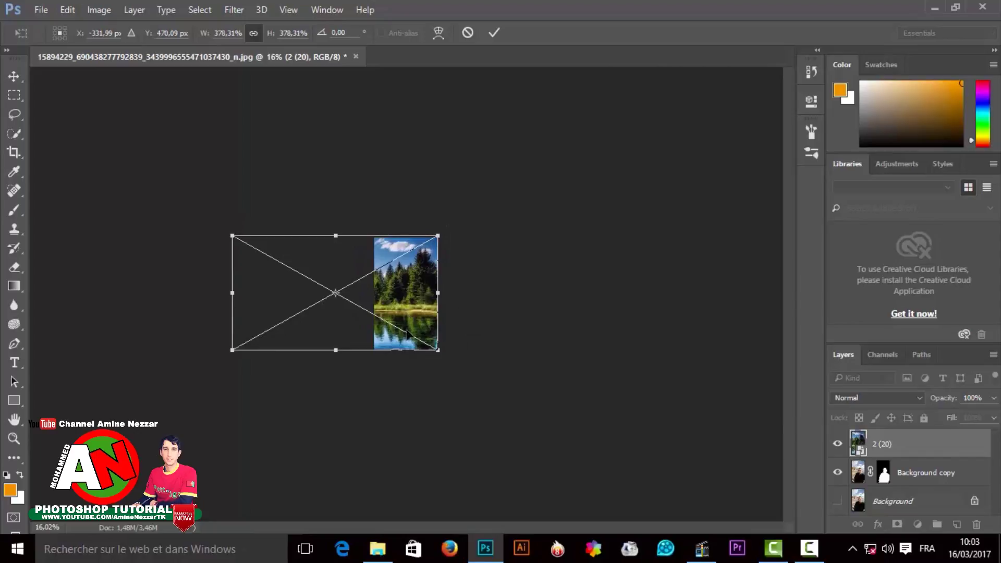
click(492, 34)
- Move layer 2 (20) below Background copy and zoom in on the man's head
drag(933, 443, 936, 485)
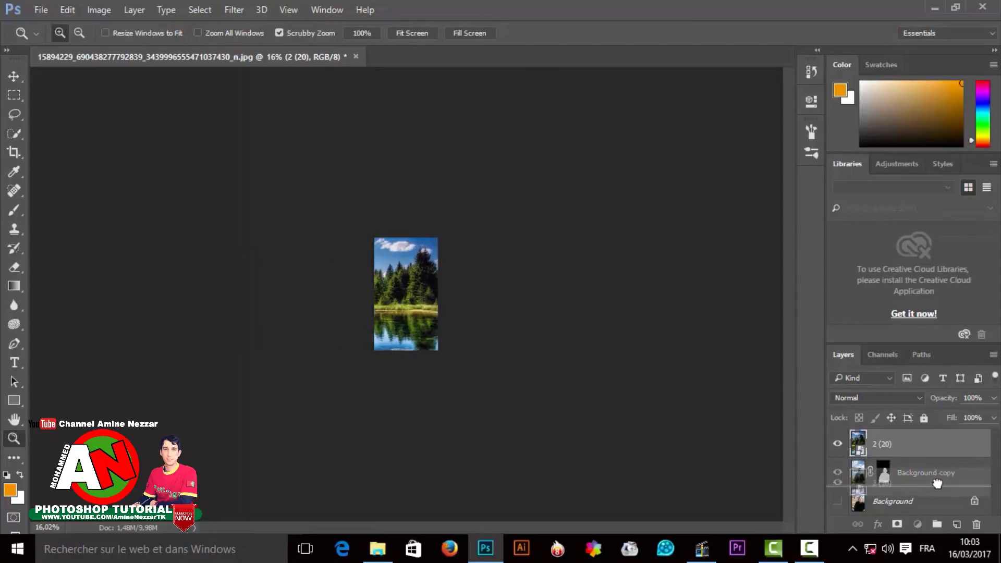
drag(434, 297, 509, 317)
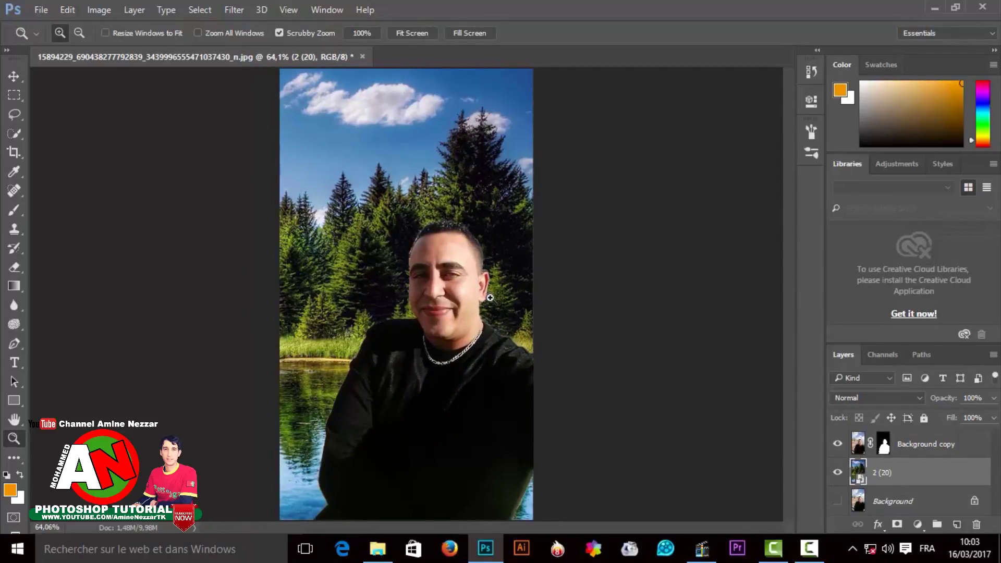
mouse_move(476, 259)
mouse_down()
mouse_move(550, 251)
mouse_move(528, 259)
mouse_up()
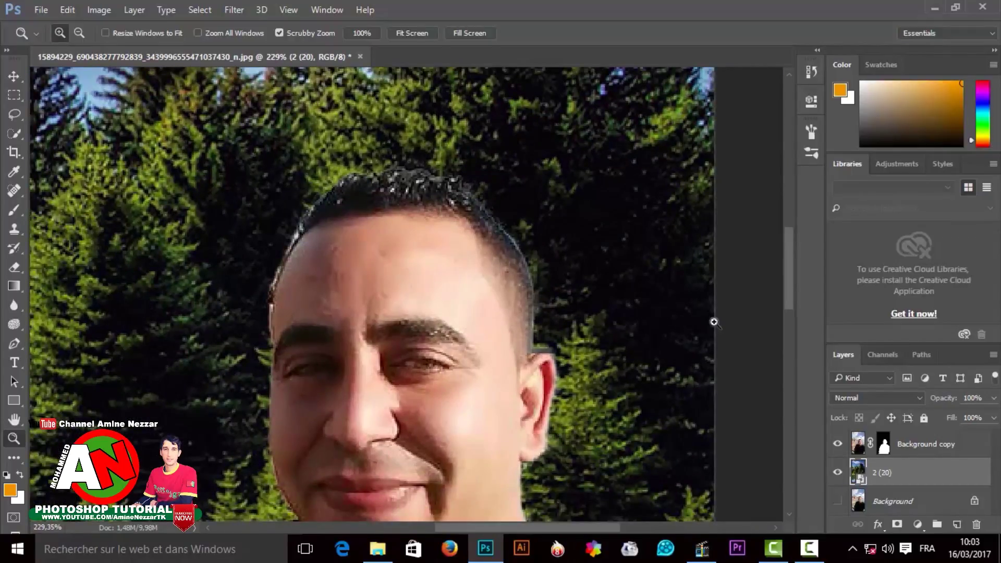
- Refine the man's hair edges in Select and Mask, adding detail and removing stray fringe
double_click(884, 444)
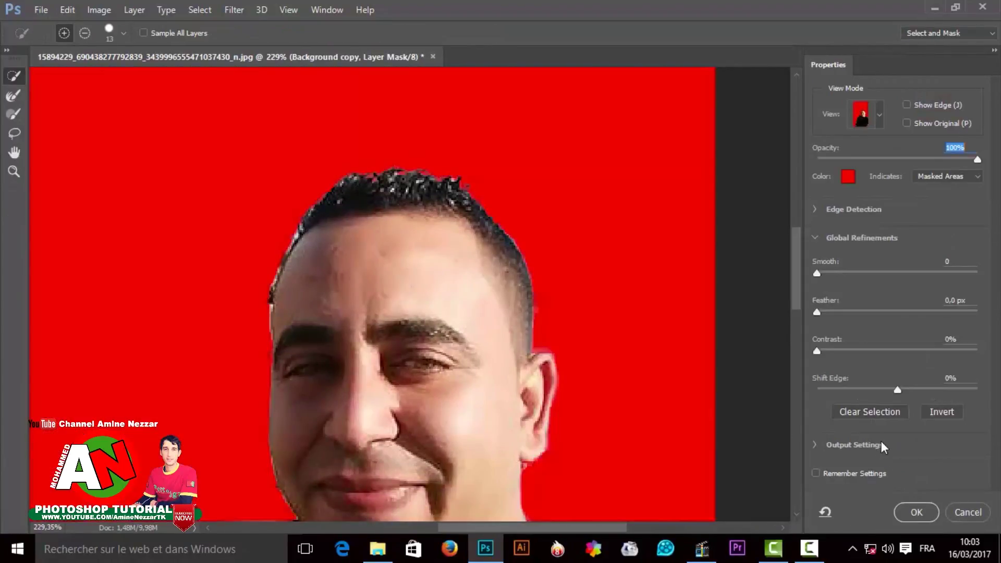
click(14, 95)
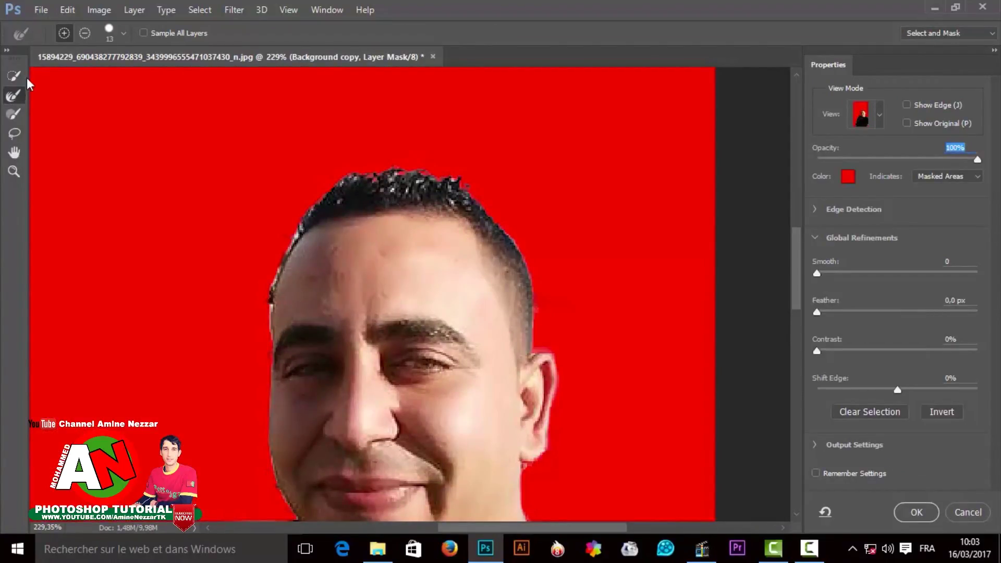
click(82, 33)
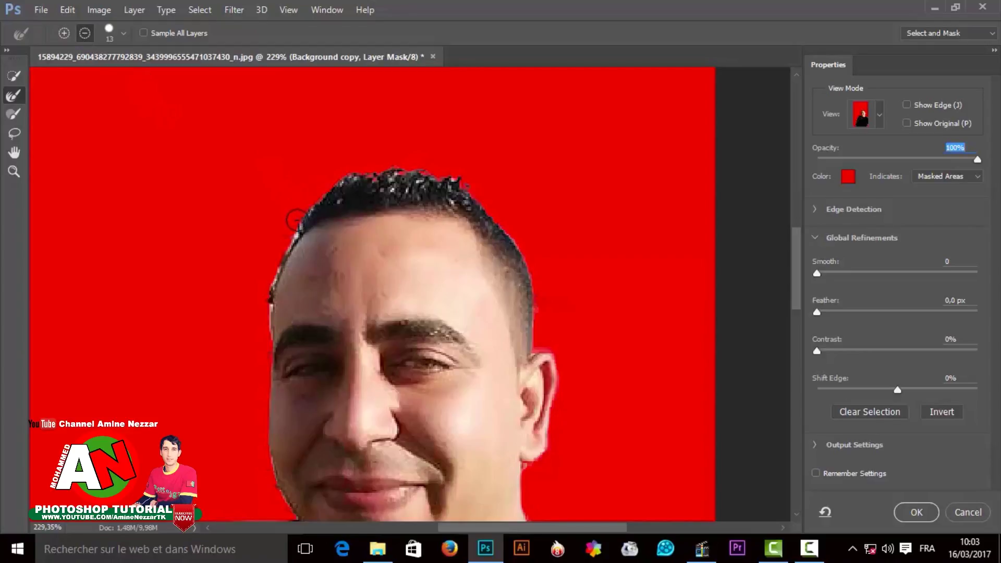
click(64, 33)
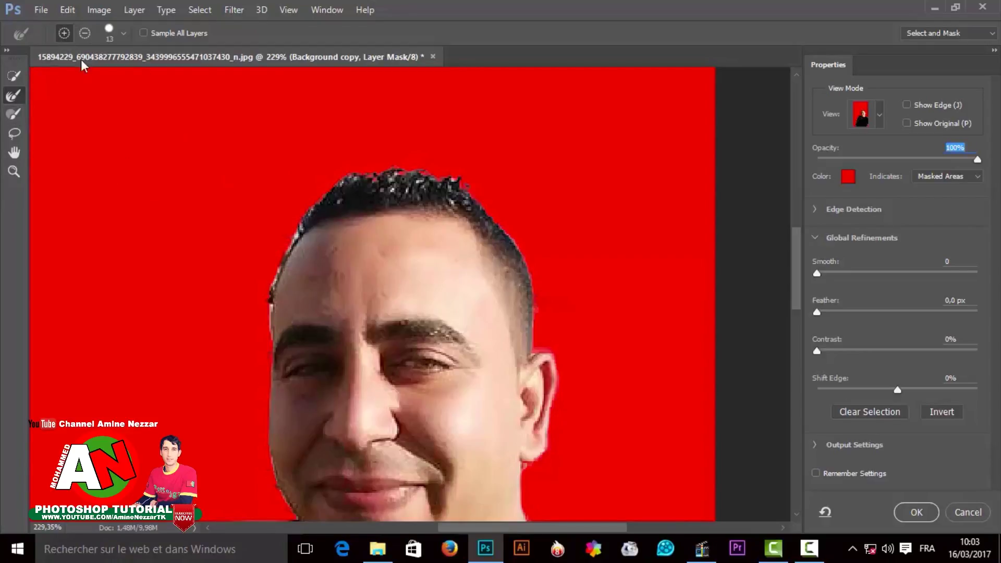
drag(267, 273, 261, 340)
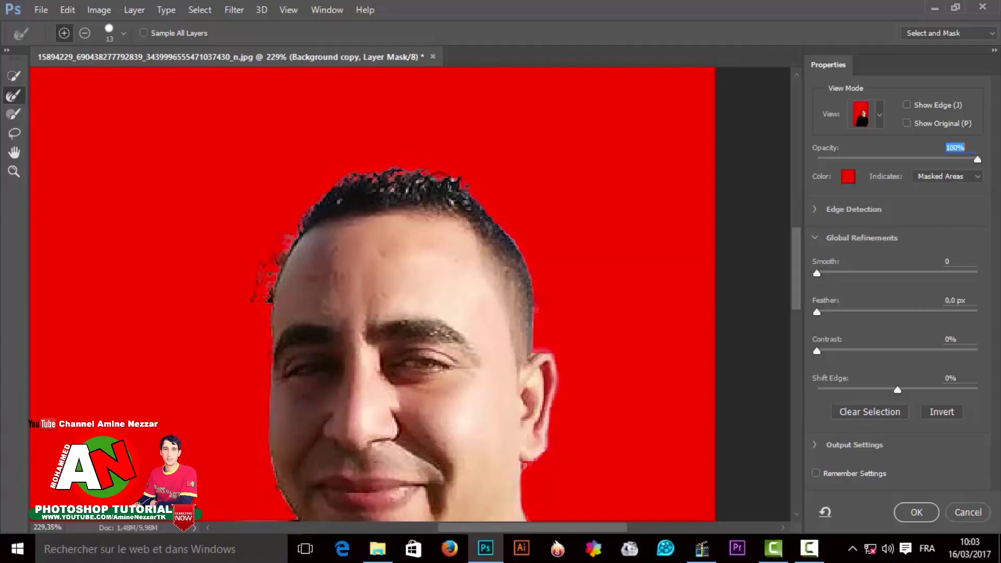
drag(517, 240, 540, 310)
click(85, 33)
drag(260, 236, 243, 323)
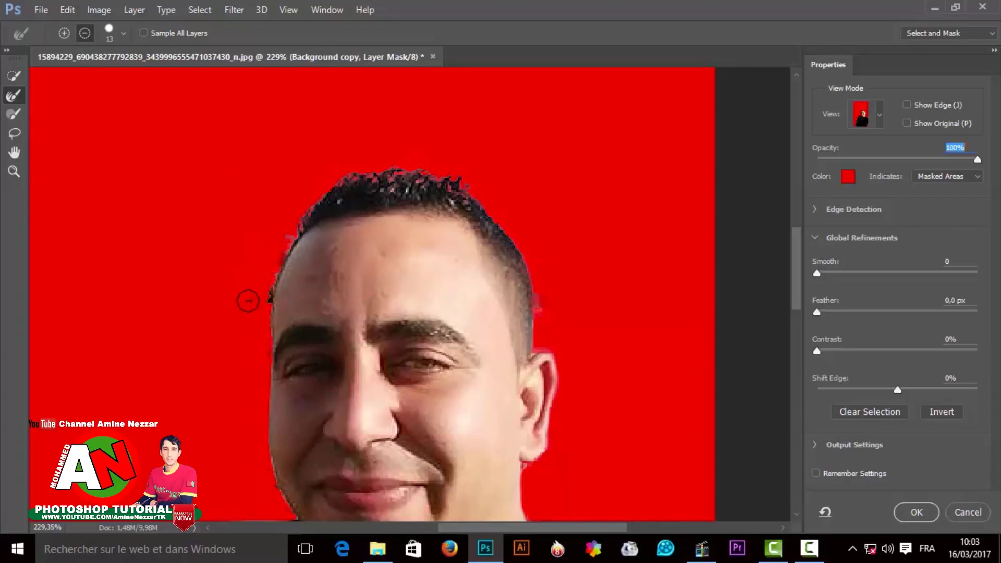
click(915, 511)
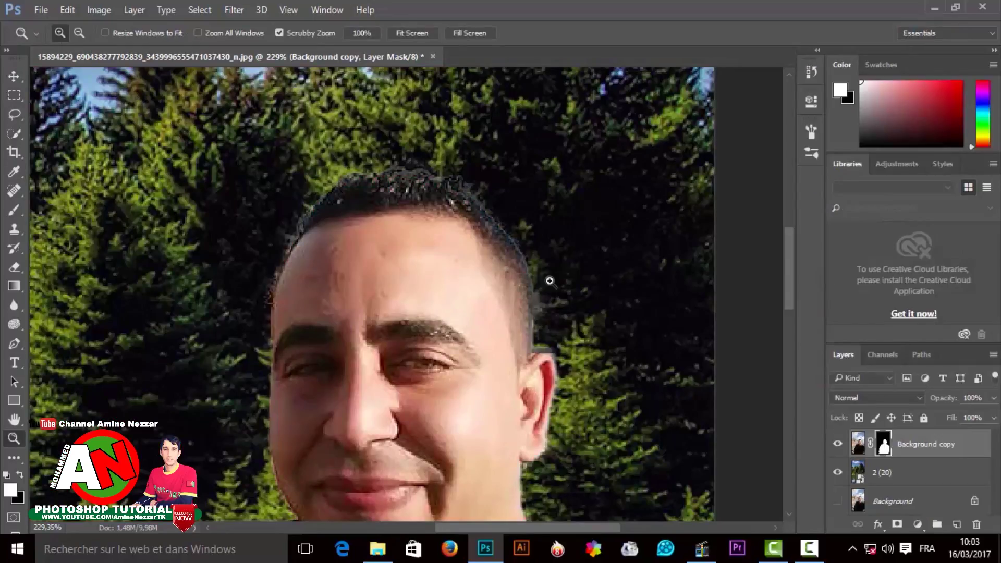
- Zoom out to view the whole composite
drag(394, 207, 368, 206)
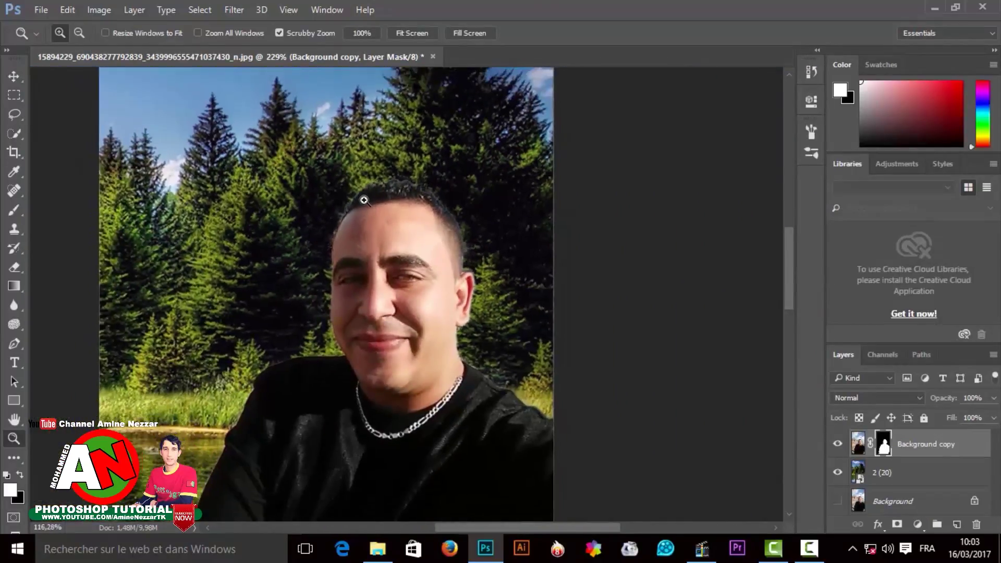
scroll(367, 206, down, 3)
drag(448, 230, 417, 185)
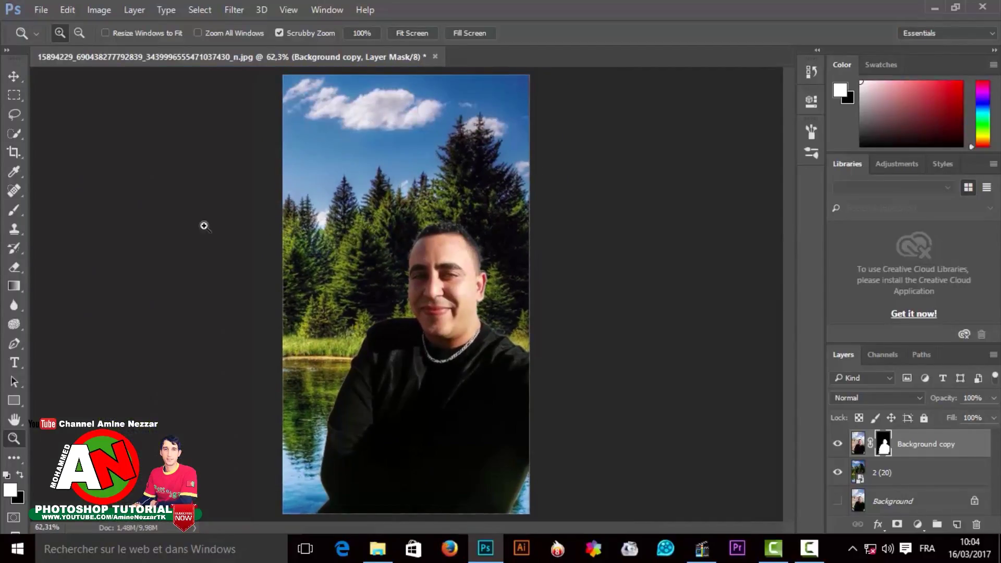
mouse_move(522, 255)
mouse_down()
mouse_move(505, 255)
mouse_move(516, 255)
mouse_up()
- Extend the crop left past the canvas and upward to include more sky
click(14, 152)
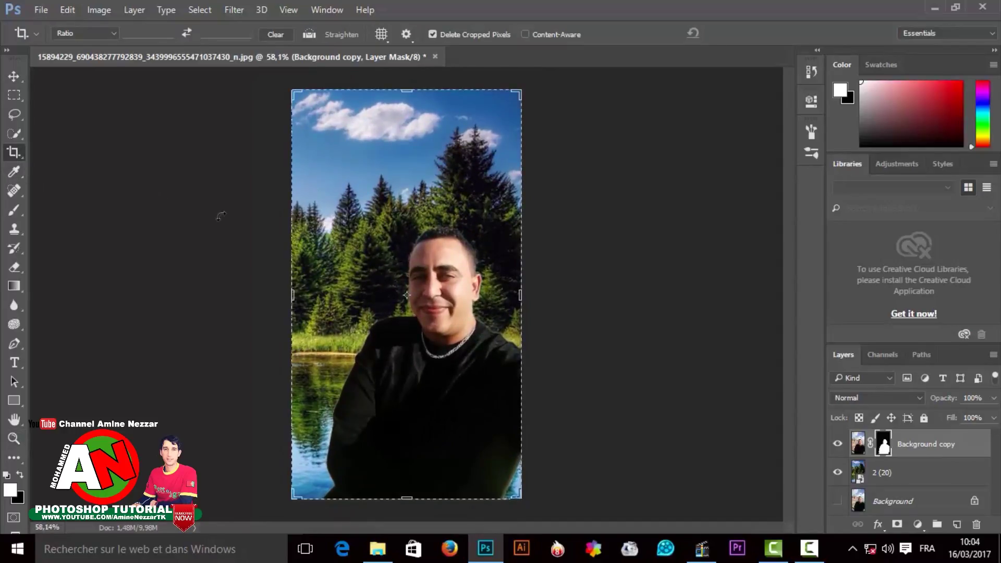
mouse_move(291, 288)
mouse_down()
mouse_move(78, 275)
mouse_move(151, 281)
mouse_move(39, 286)
mouse_move(164, 293)
mouse_move(88, 294)
mouse_move(78, 229)
mouse_move(31, 272)
mouse_move(89, 266)
mouse_move(76, 283)
mouse_move(40, 283)
mouse_up()
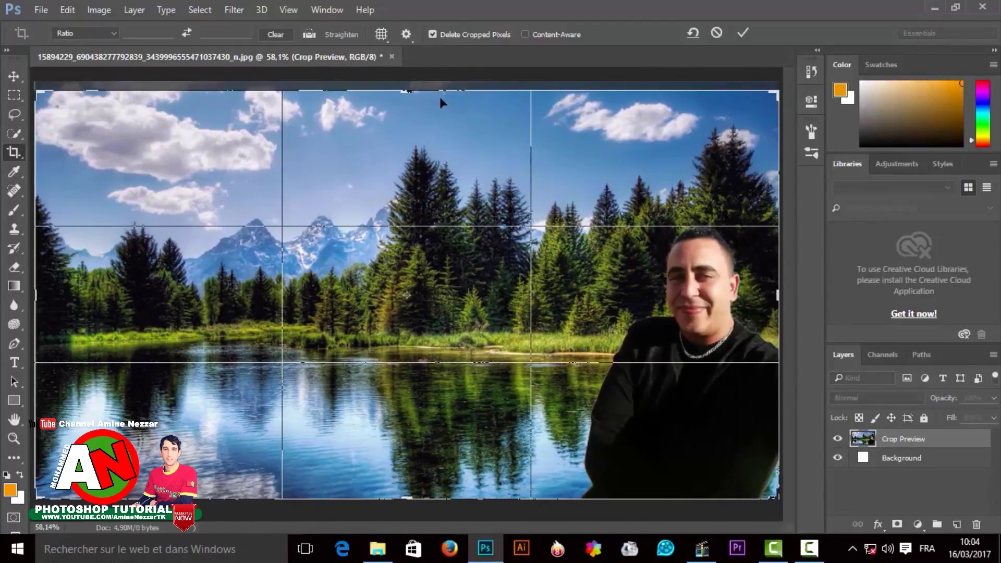
drag(403, 90, 403, 83)
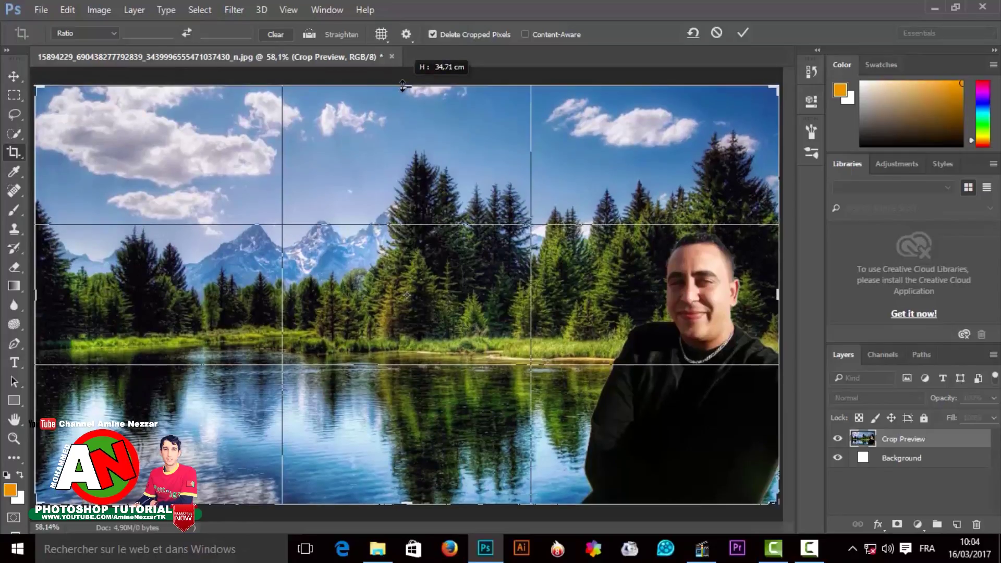
- Commit the crop and enlarge the man layer to about 115% with Free Transform
click(743, 32)
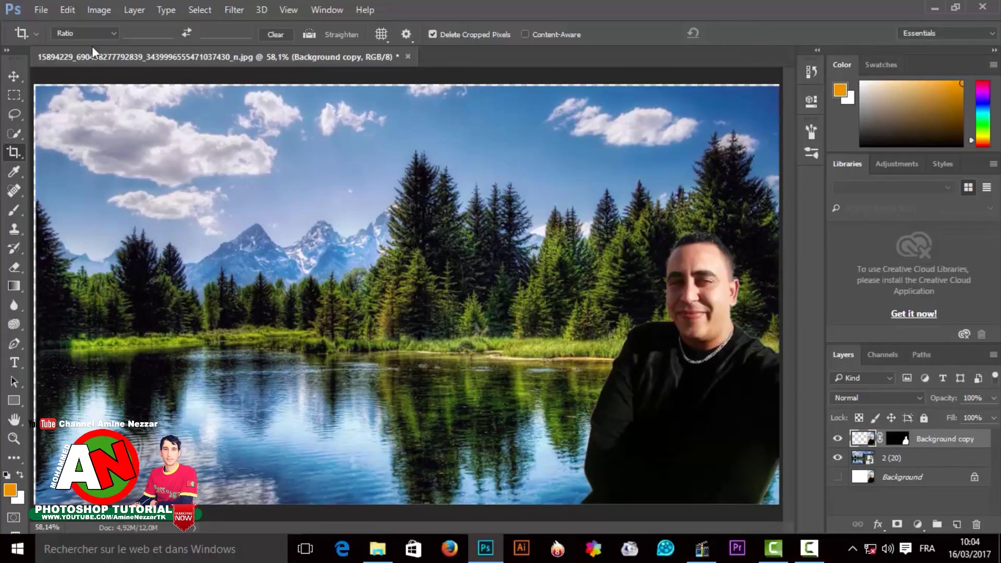
click(67, 9)
click(134, 276)
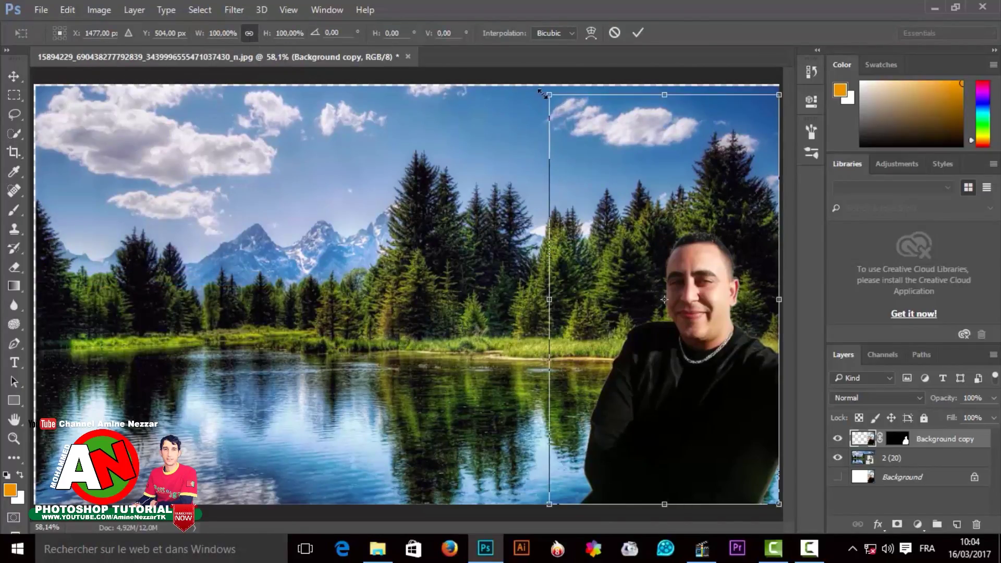
drag(542, 90, 492, 46)
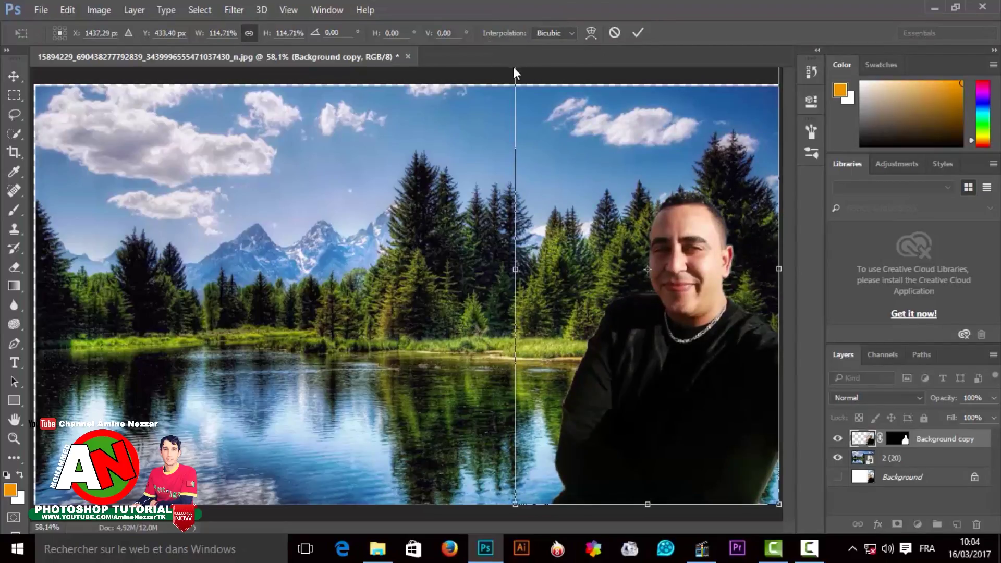
click(644, 31)
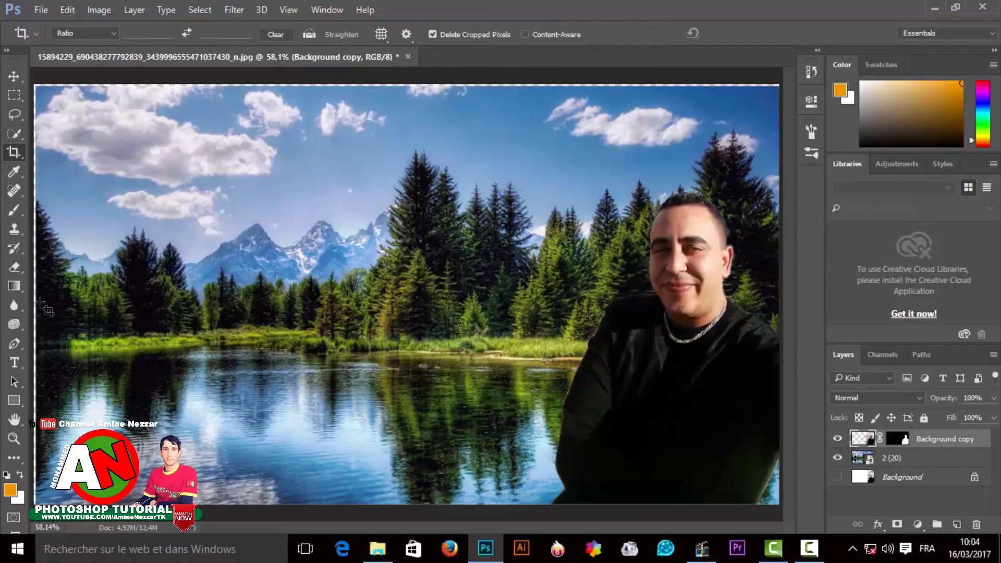
- Re-crop the image to trim its top edge
click(13, 437)
drag(484, 323, 57, 141)
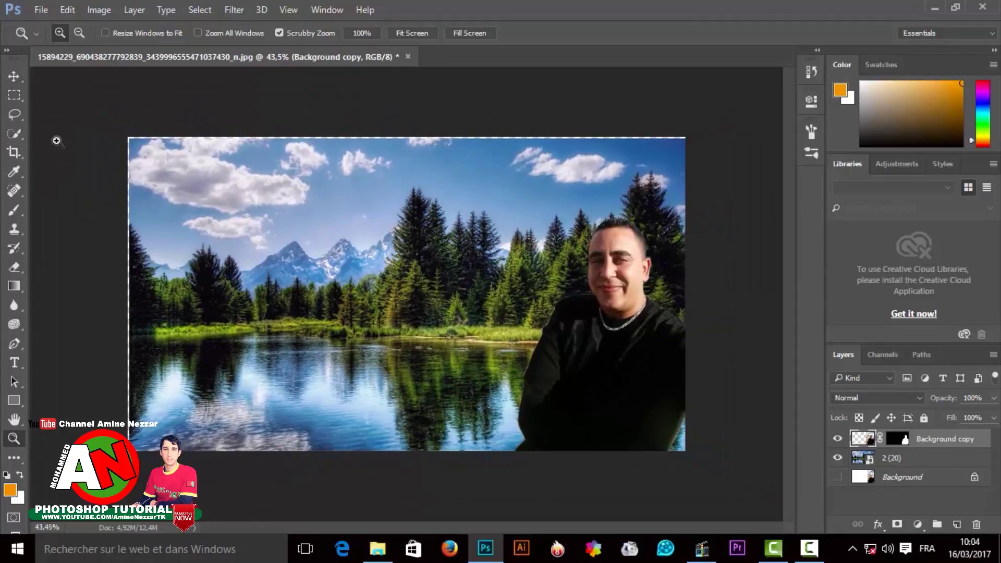
click(17, 148)
drag(399, 134, 401, 138)
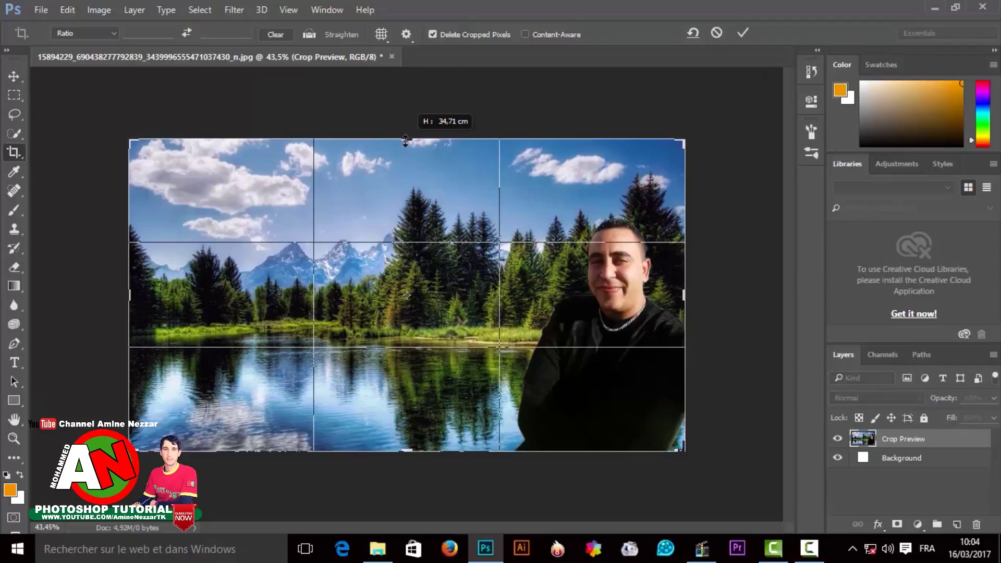
drag(410, 139, 430, 137)
click(743, 32)
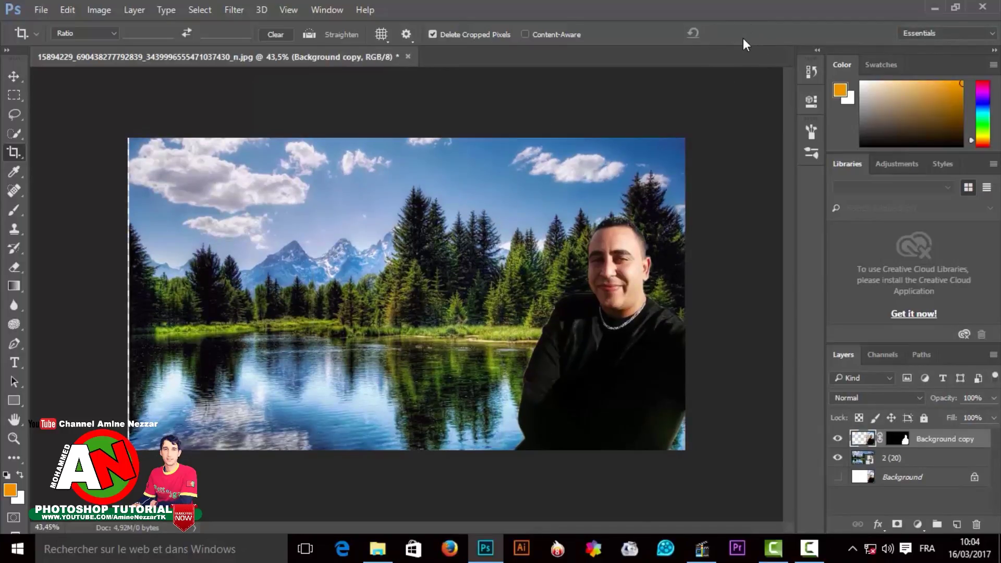
- Crop away the empty strip on the left and fit the image to the screen
click(236, 211)
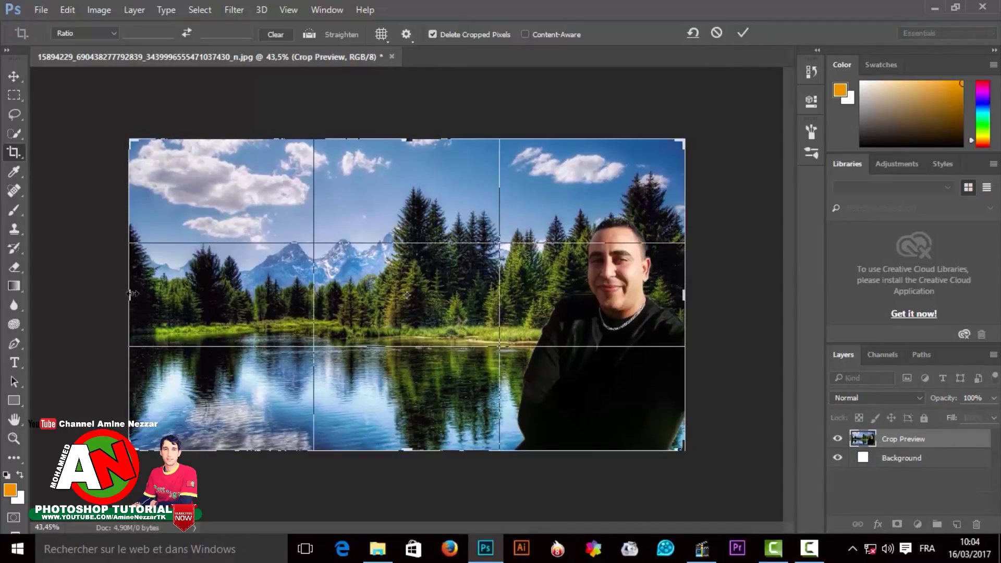
drag(134, 294, 134, 294)
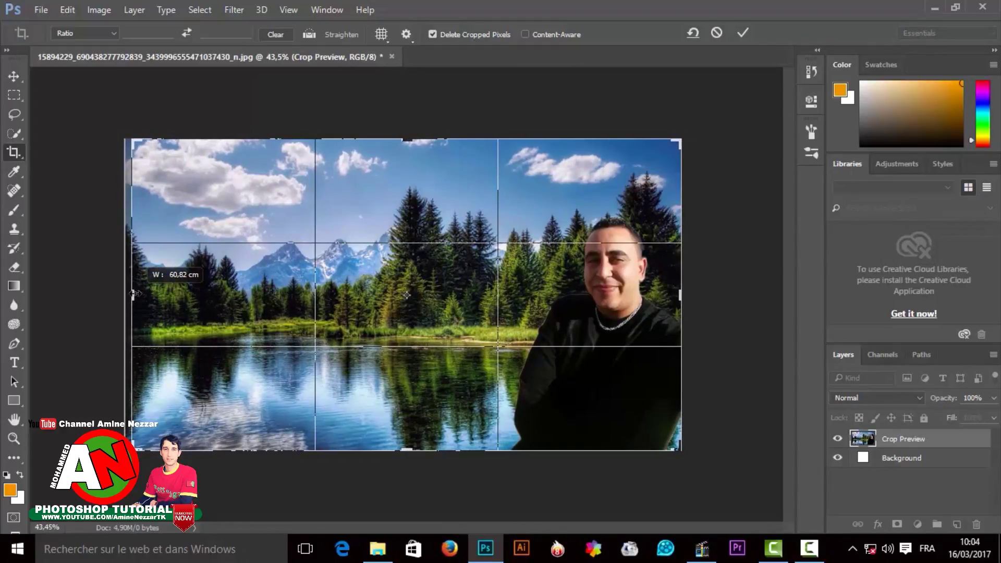
click(741, 33)
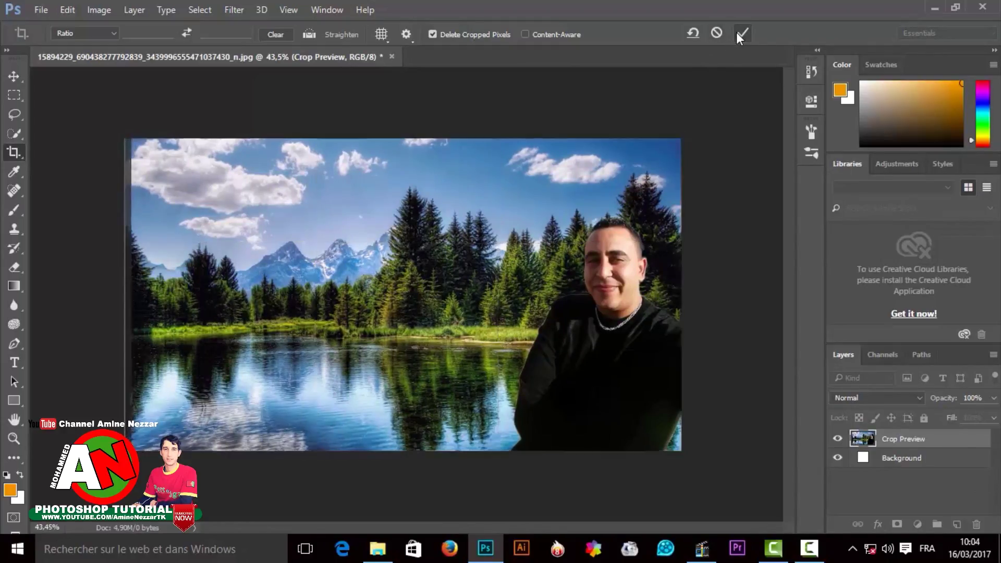
click(13, 436)
click(413, 33)
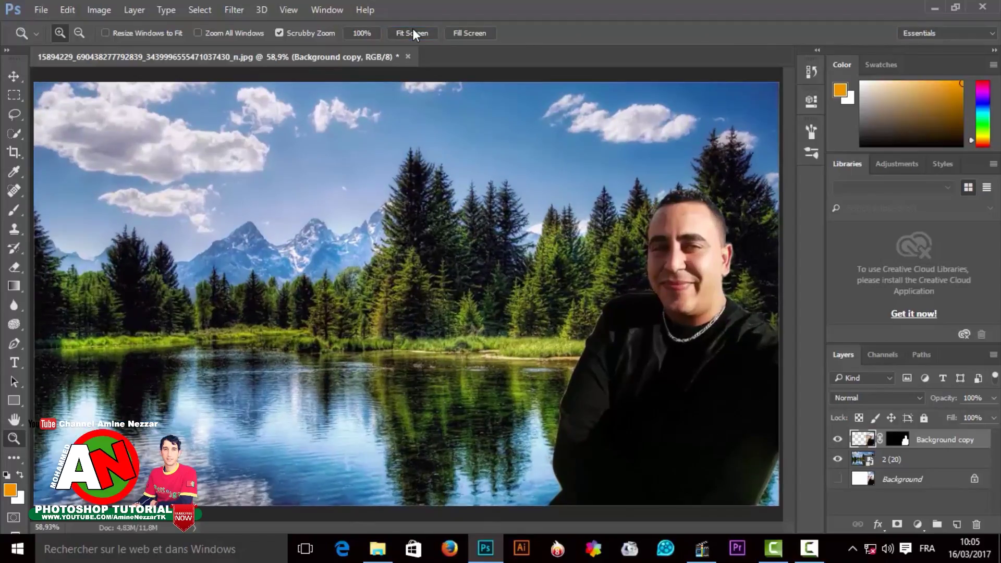
click(940, 461)
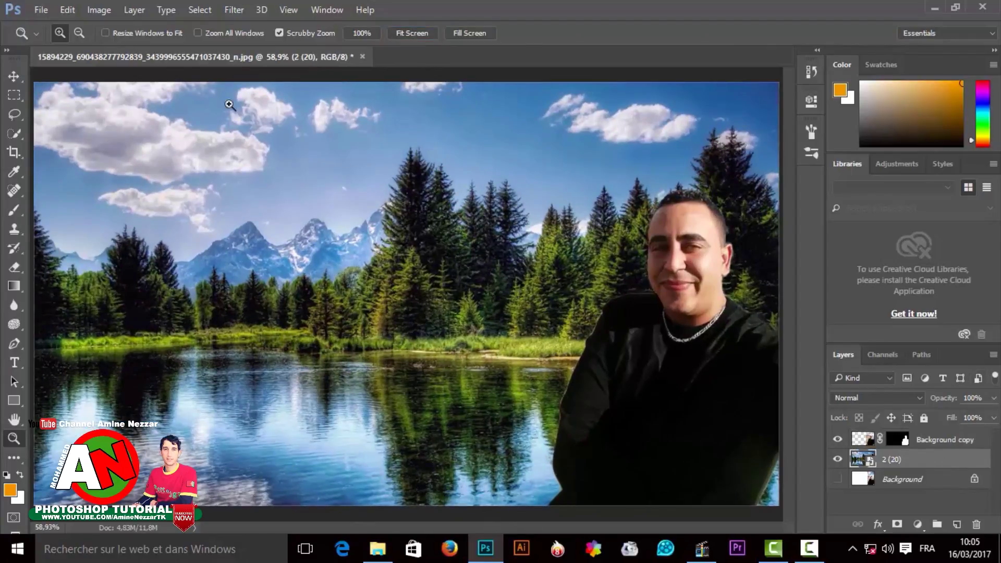
- Auto-correct the landscape's tones
click(107, 10)
click(127, 92)
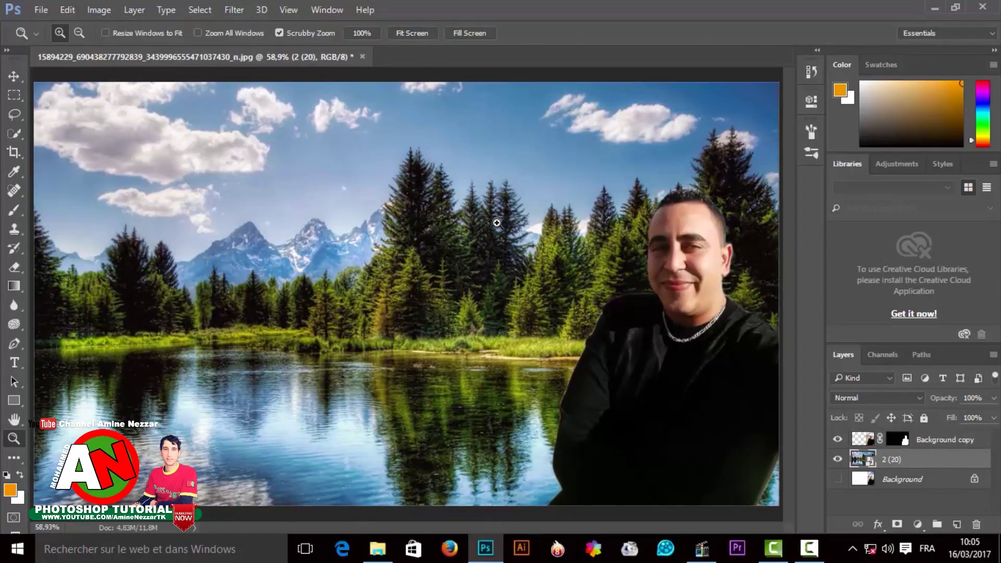
drag(496, 222, 482, 223)
- Add an Exposure adjustment clipped to the man with gamma 1,26 and compare it on/off
click(954, 442)
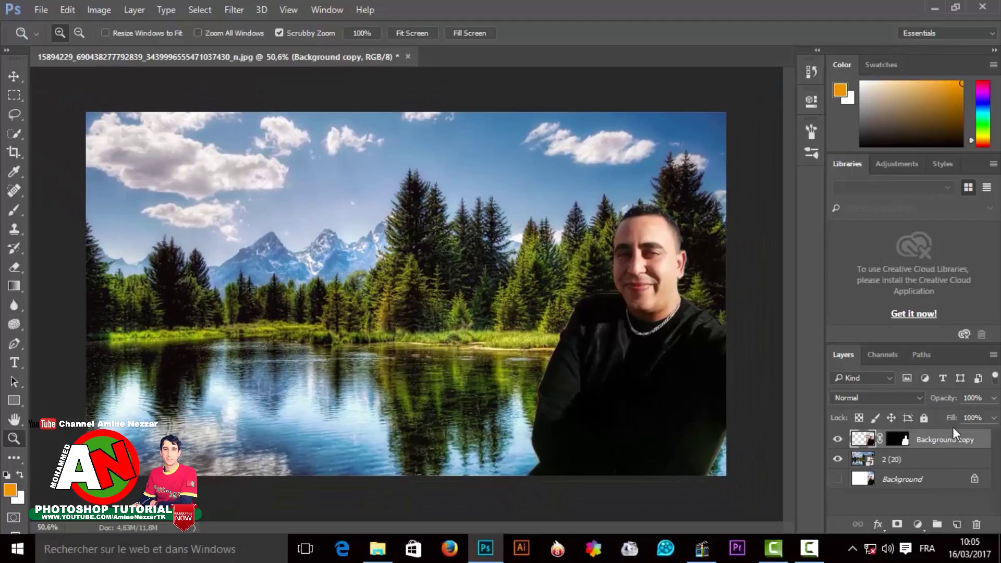
click(917, 524)
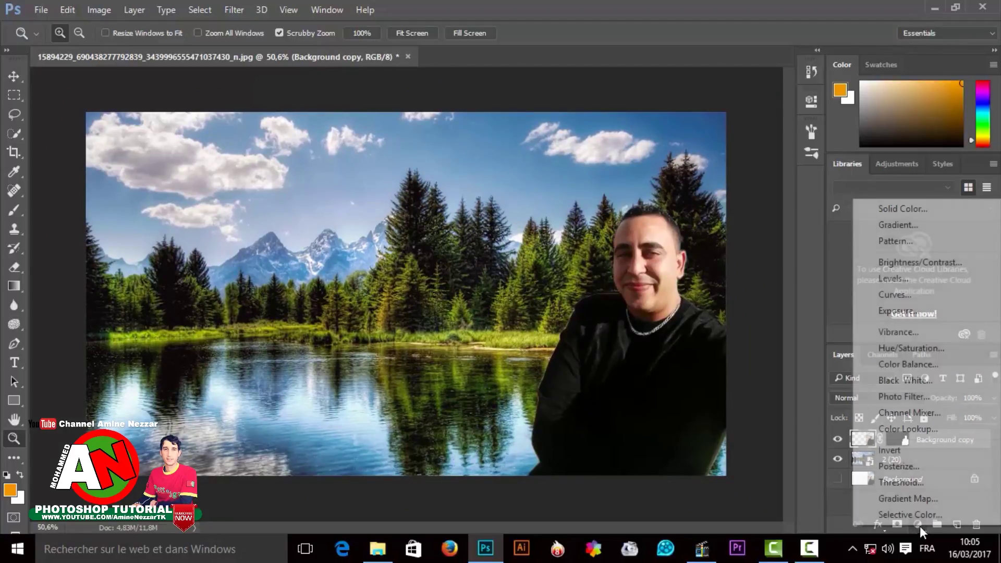
click(918, 312)
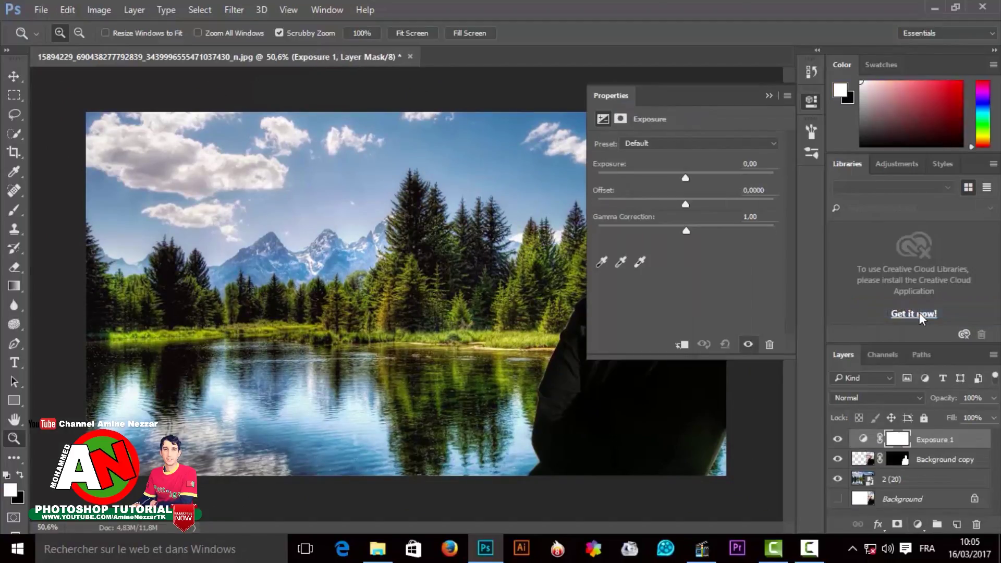
drag(689, 235, 671, 231)
click(681, 344)
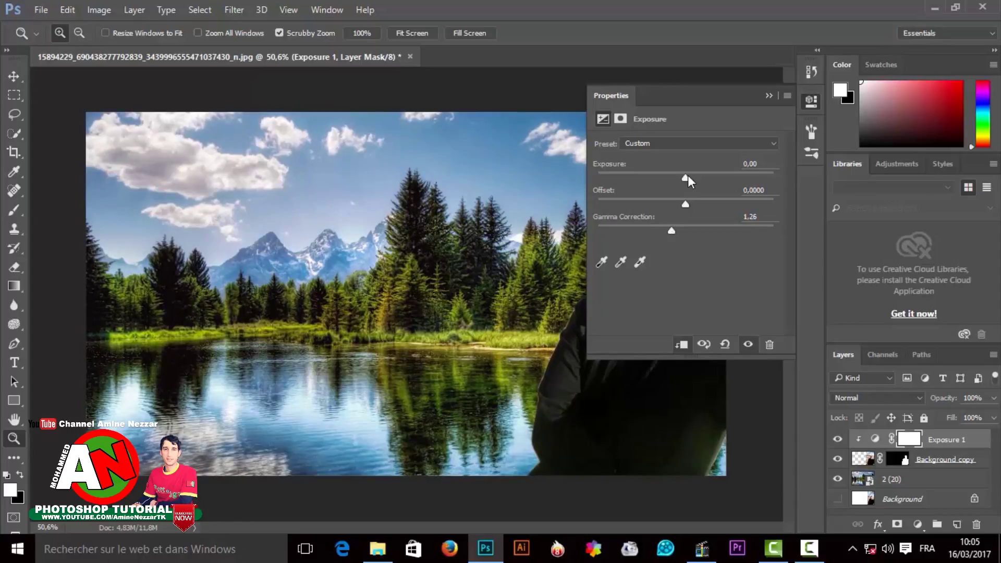
drag(686, 177, 694, 178)
click(769, 96)
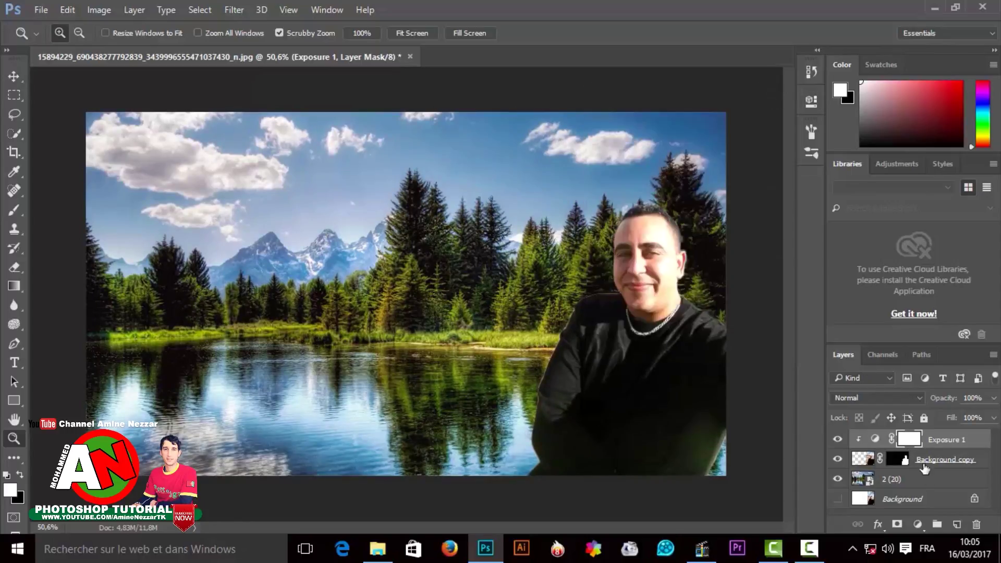
click(837, 439)
click(837, 441)
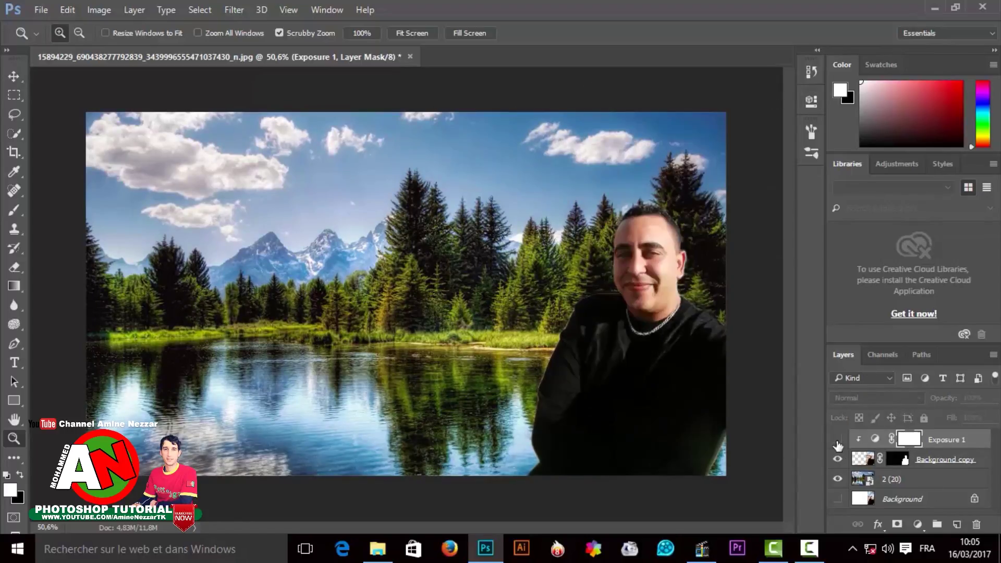
- Add a clipped Curves adjustment pulling the man's midtones and lower tones down slightly
click(917, 523)
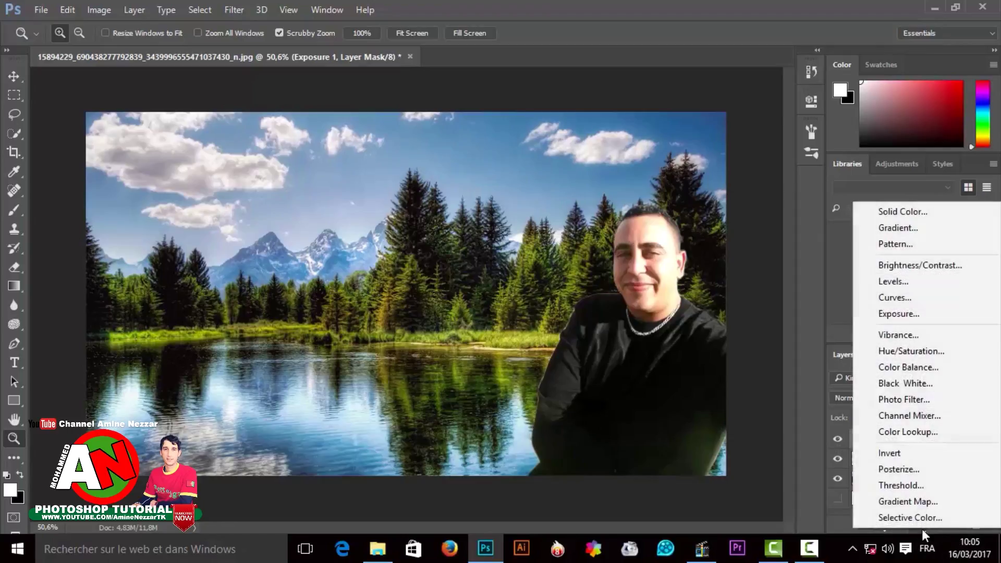
click(920, 298)
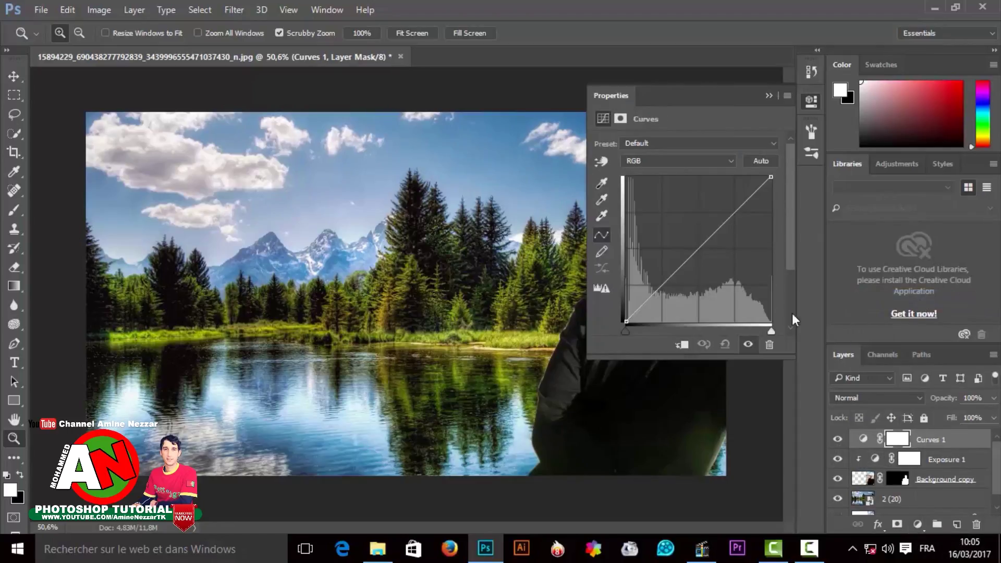
click(682, 345)
drag(698, 249, 702, 252)
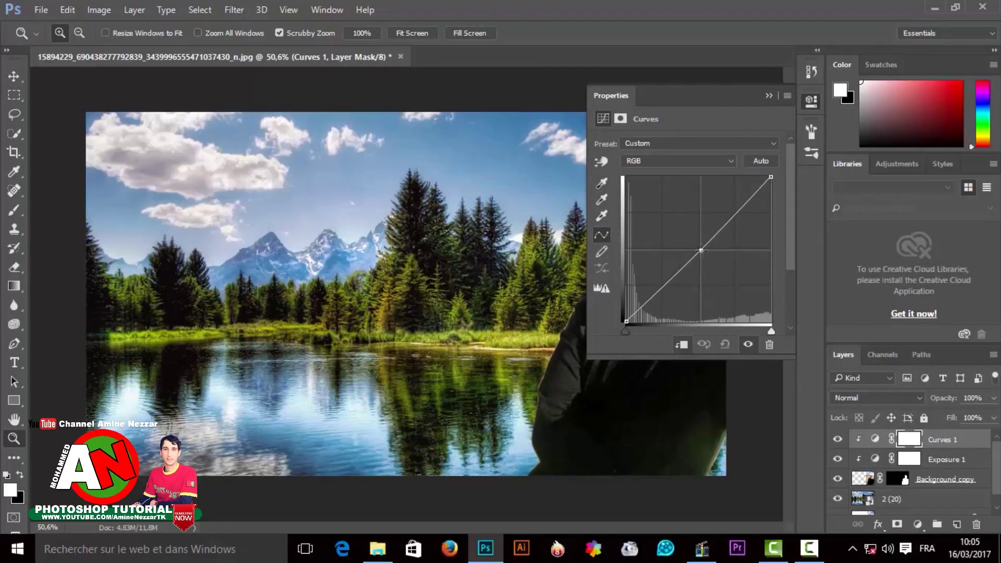
drag(657, 295, 661, 296)
click(771, 96)
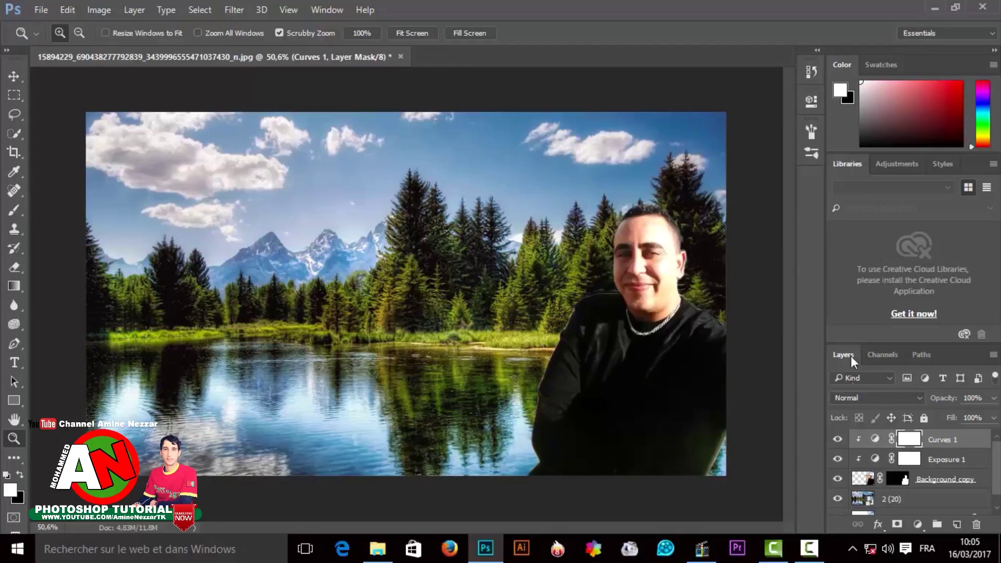
click(837, 439)
click(837, 459)
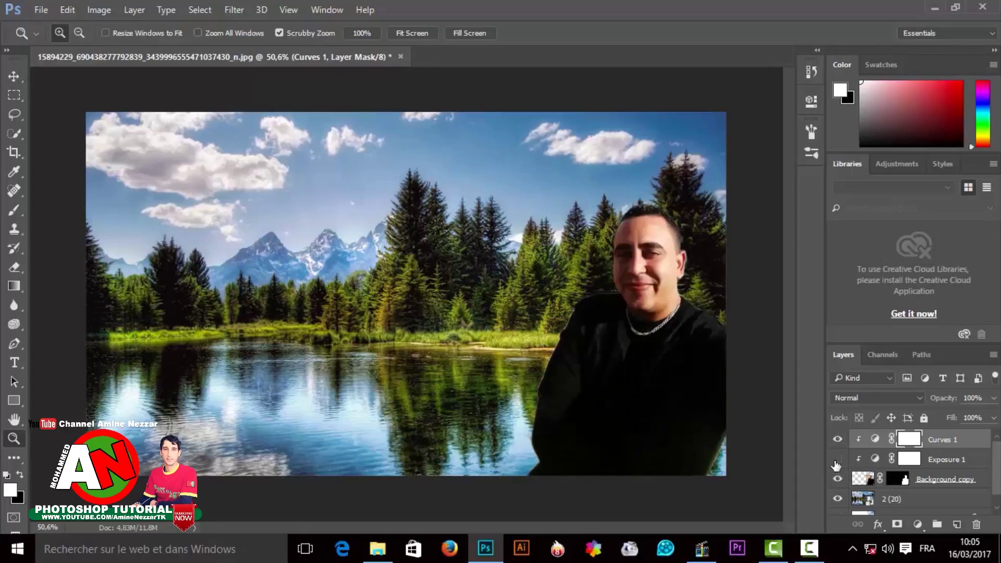
click(837, 439)
click(837, 439)
click(837, 460)
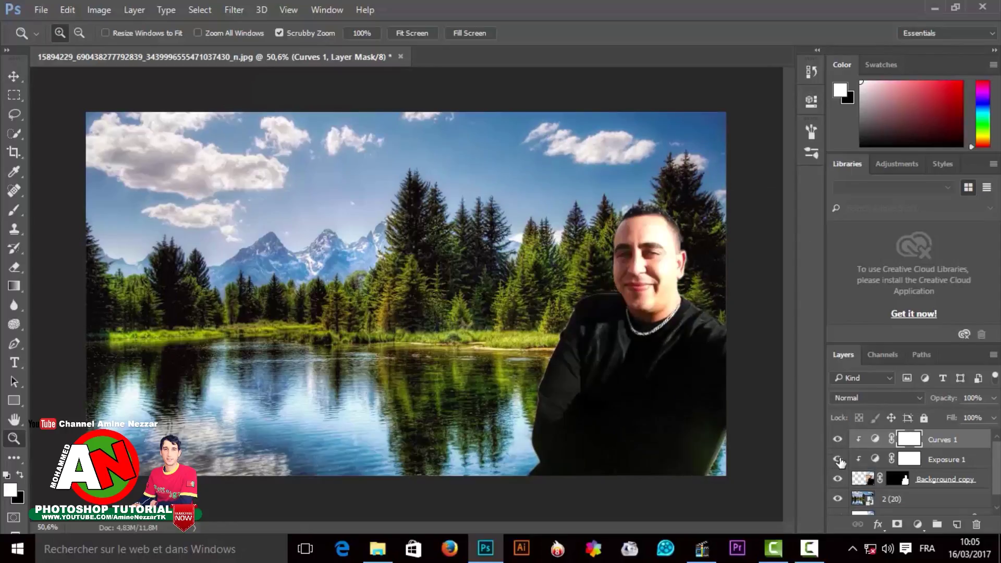
click(957, 443)
- Add a Brightness/Contrast adjustment raising brightness and contrast
click(918, 524)
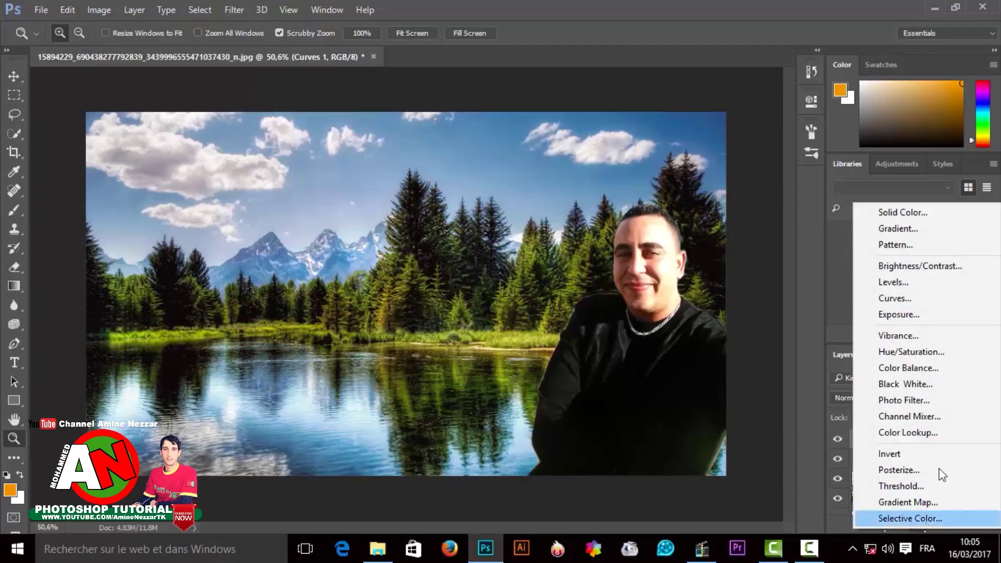
click(918, 267)
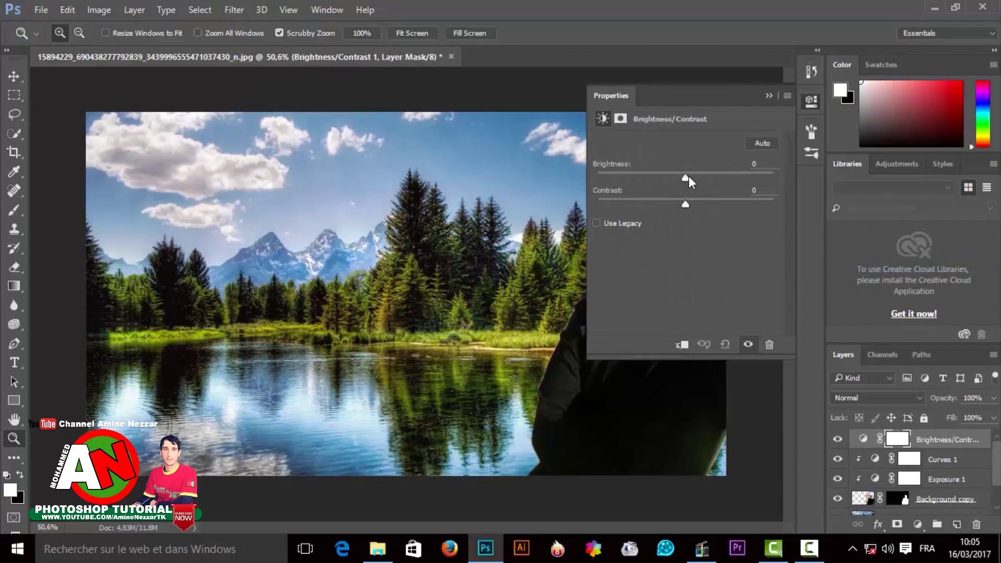
mouse_move(689, 177)
mouse_down()
mouse_move(701, 177)
mouse_move(701, 205)
mouse_up()
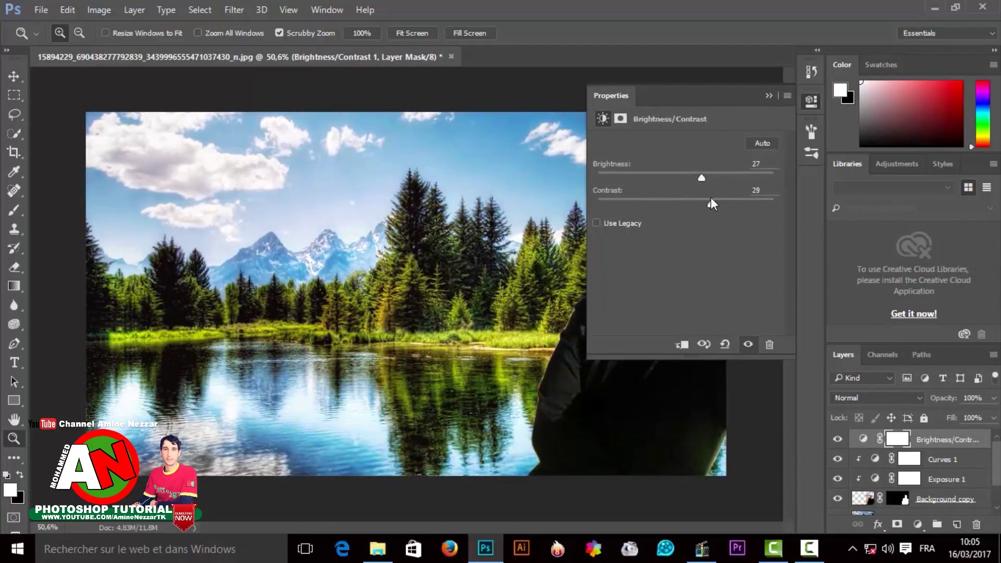
click(769, 95)
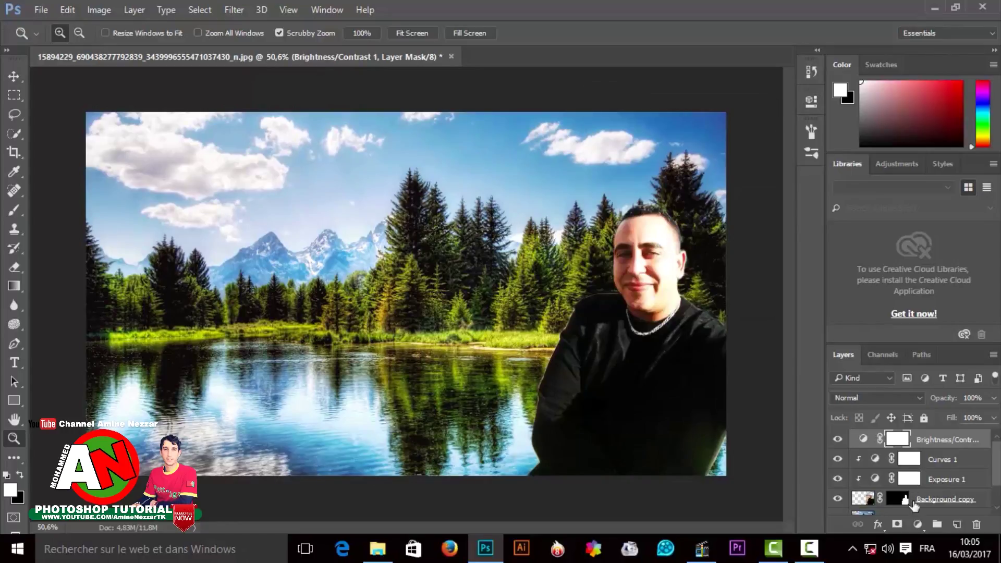
- Add a Levels adjustment with the composite's black input level raised to 7
click(920, 526)
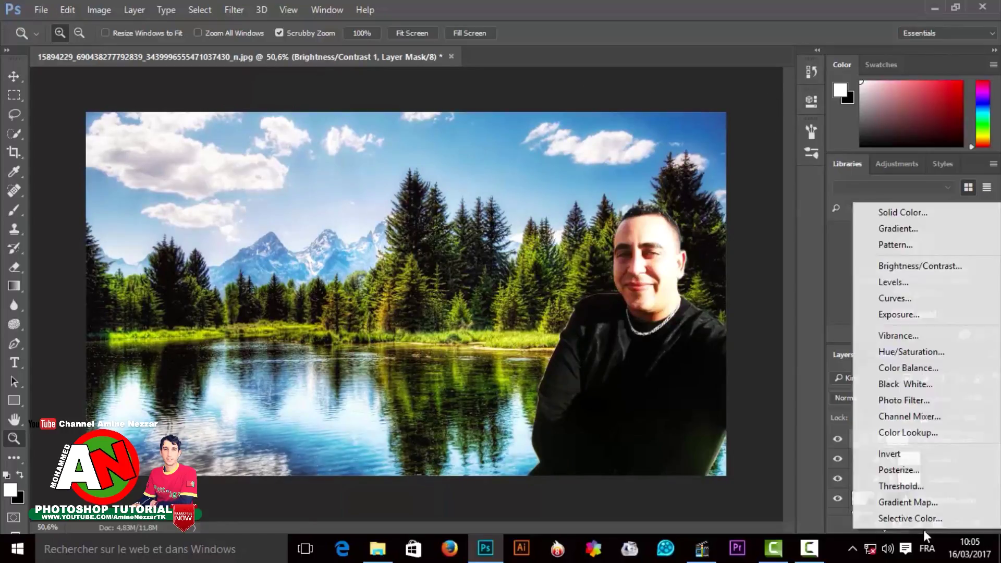
click(892, 284)
mouse_move(730, 95)
mouse_down()
mouse_move(336, 143)
mouse_move(226, 108)
mouse_up()
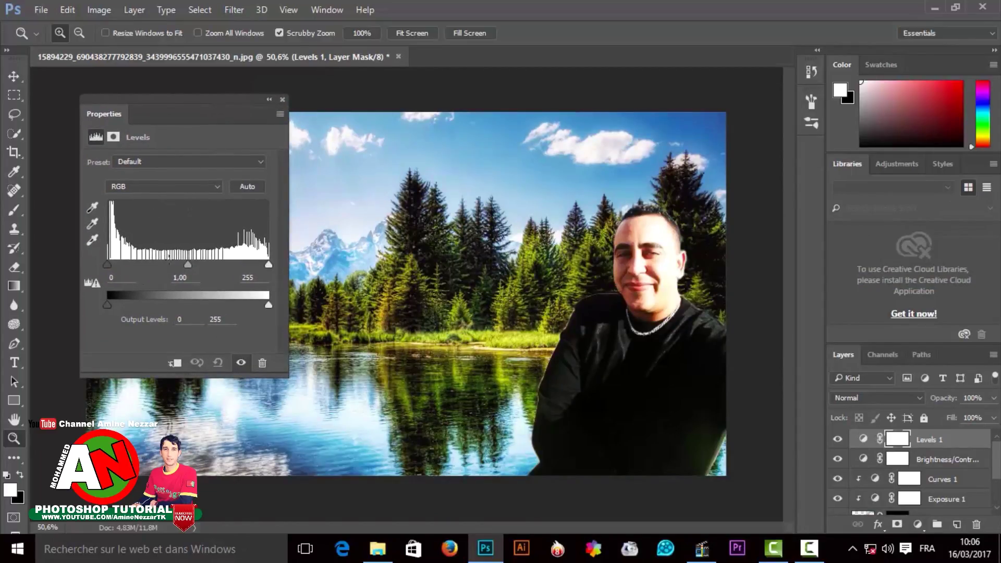
drag(108, 265, 112, 265)
- Set the Red channel's Levels to black input 35 and black output 17
click(136, 187)
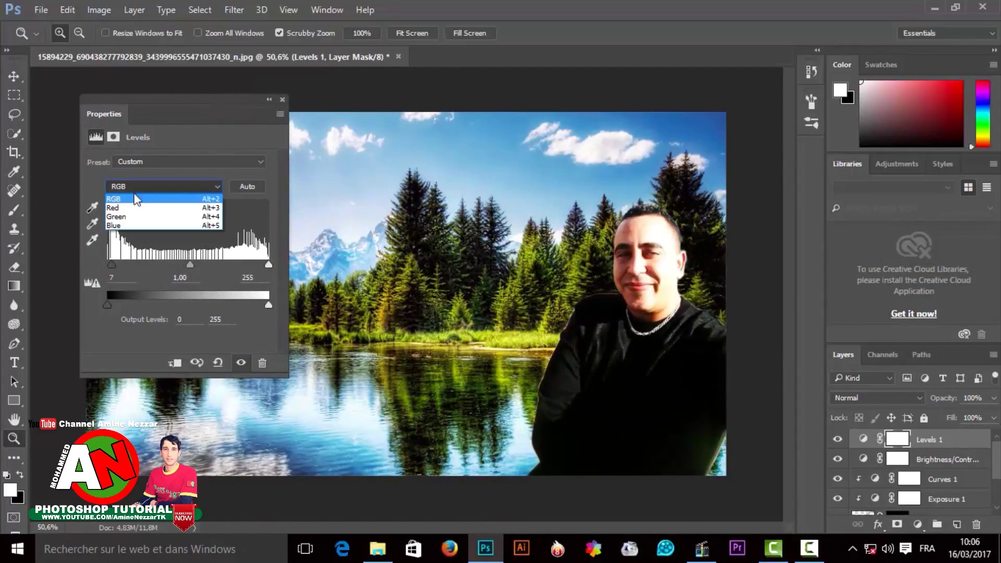
key(Escape)
key(Down)
drag(107, 304, 126, 305)
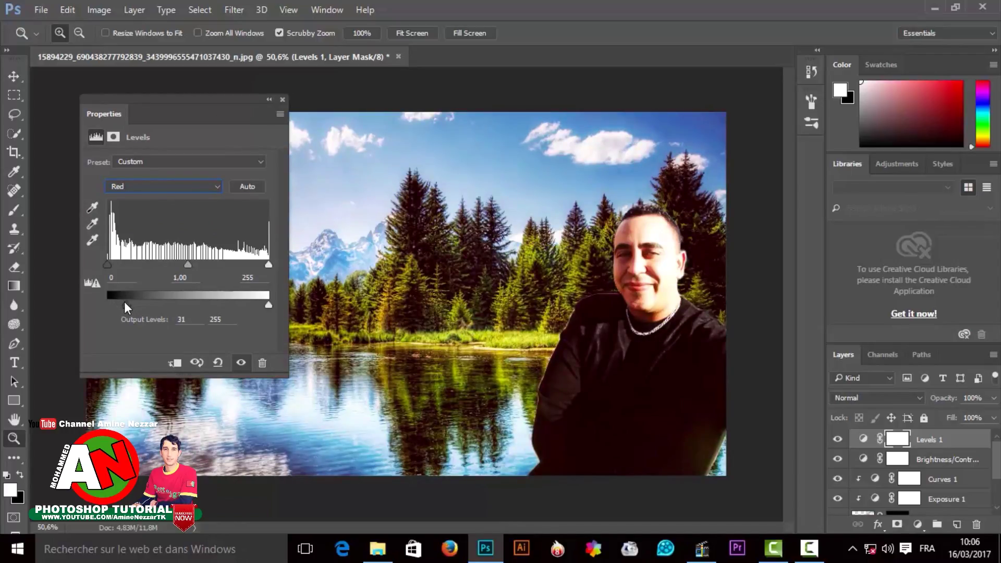
drag(107, 265, 129, 265)
drag(126, 305, 118, 304)
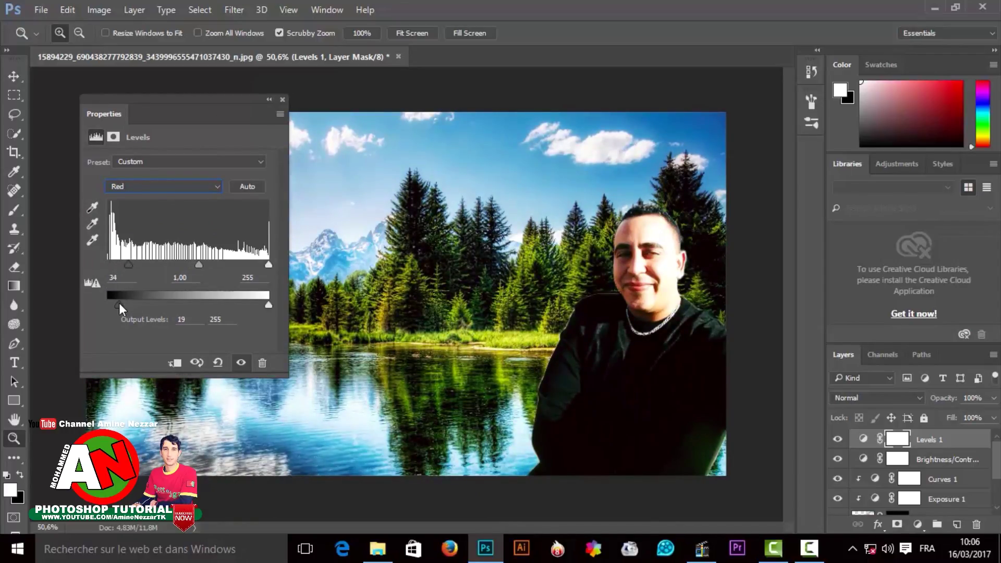
- Tune the Green channel: black input 3, lifted black output, lowered white output, brighter highlights
click(132, 188)
click(125, 216)
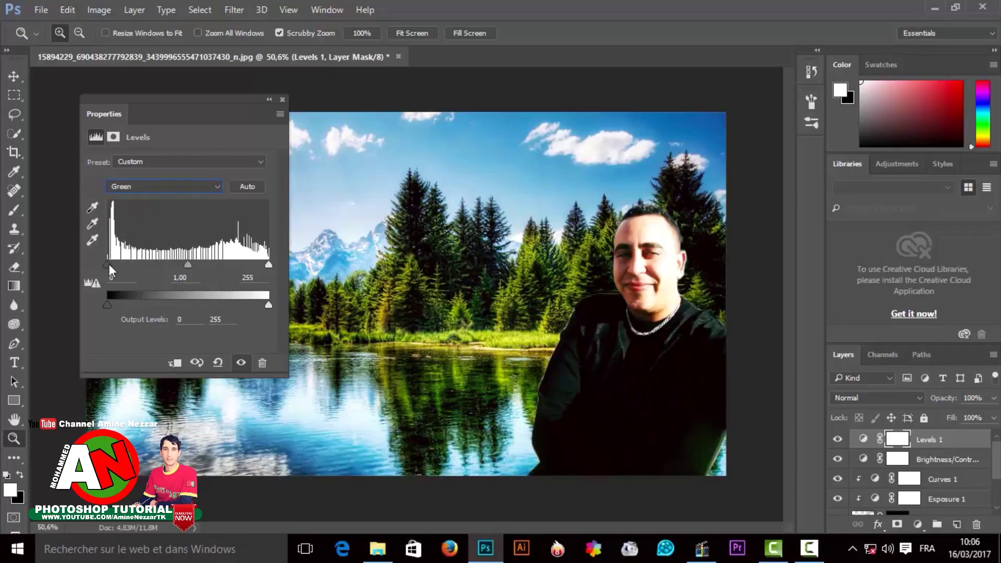
mouse_move(107, 265)
mouse_down()
mouse_move(119, 265)
mouse_move(109, 265)
mouse_up()
drag(107, 305, 112, 305)
mouse_move(268, 306)
mouse_down()
mouse_move(250, 307)
mouse_move(262, 306)
mouse_up()
drag(268, 265, 258, 267)
- Tune the Blue channel: white input pulled in, black input 8, black output 19
click(151, 186)
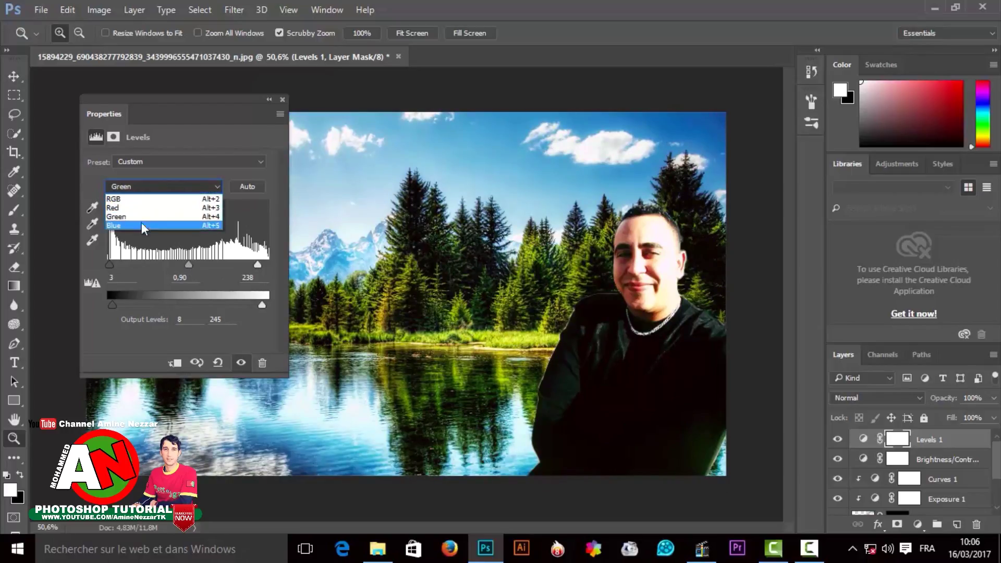
click(142, 222)
drag(268, 264, 247, 265)
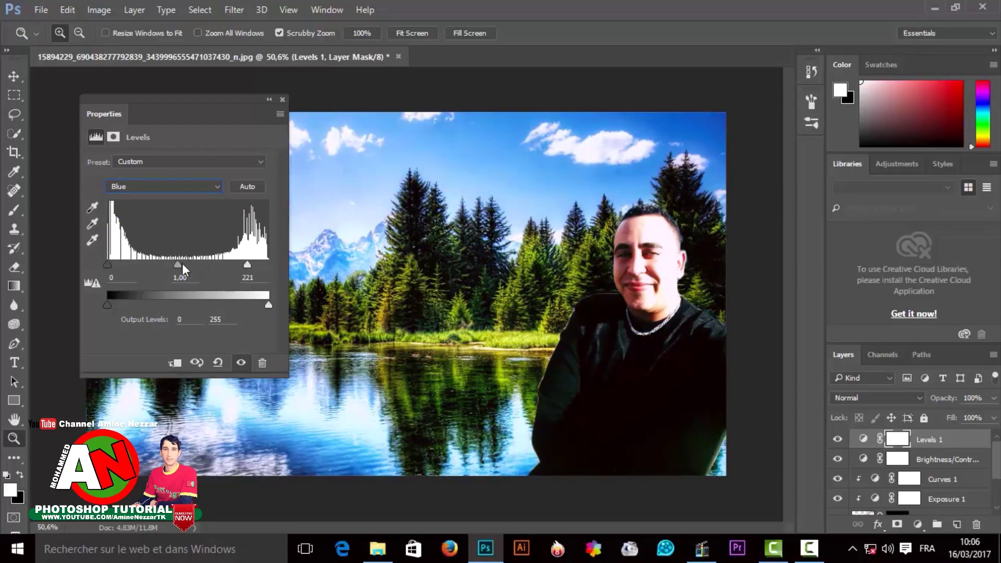
drag(106, 265, 124, 264)
drag(108, 305, 119, 304)
drag(123, 264, 112, 265)
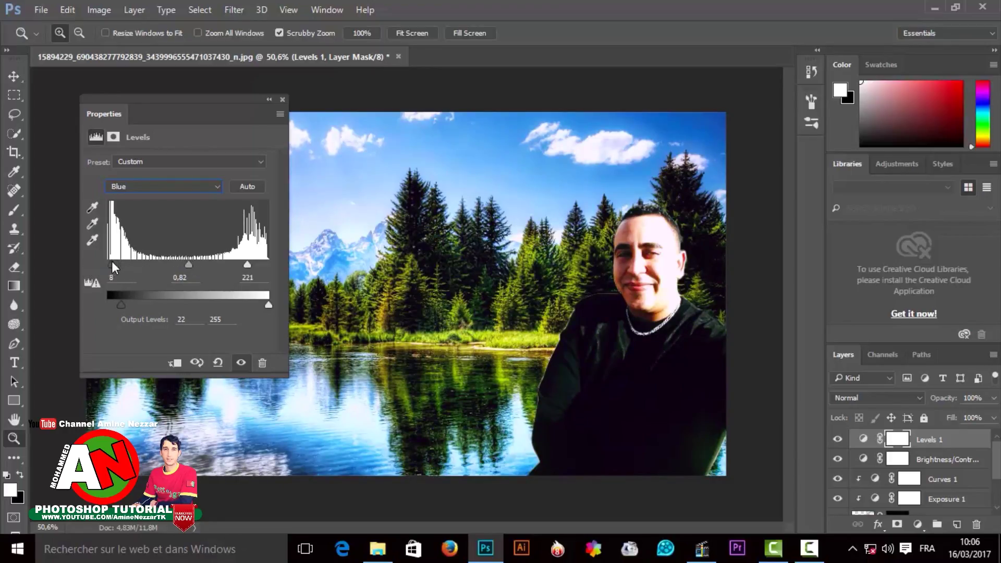
click(282, 99)
- Flatten the image, discarding hidden layers, and duplicate the Background layer
click(961, 444)
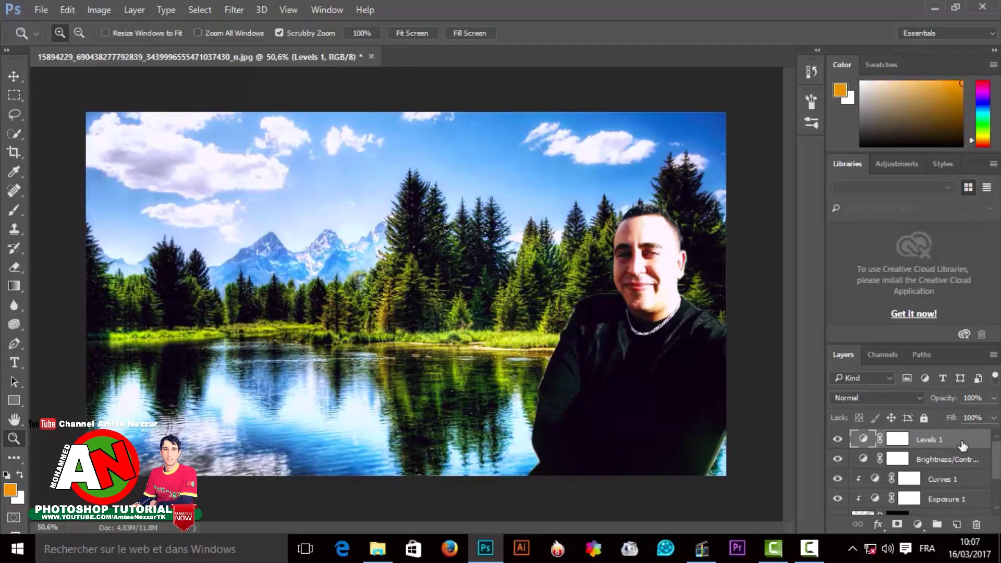
right_click(962, 444)
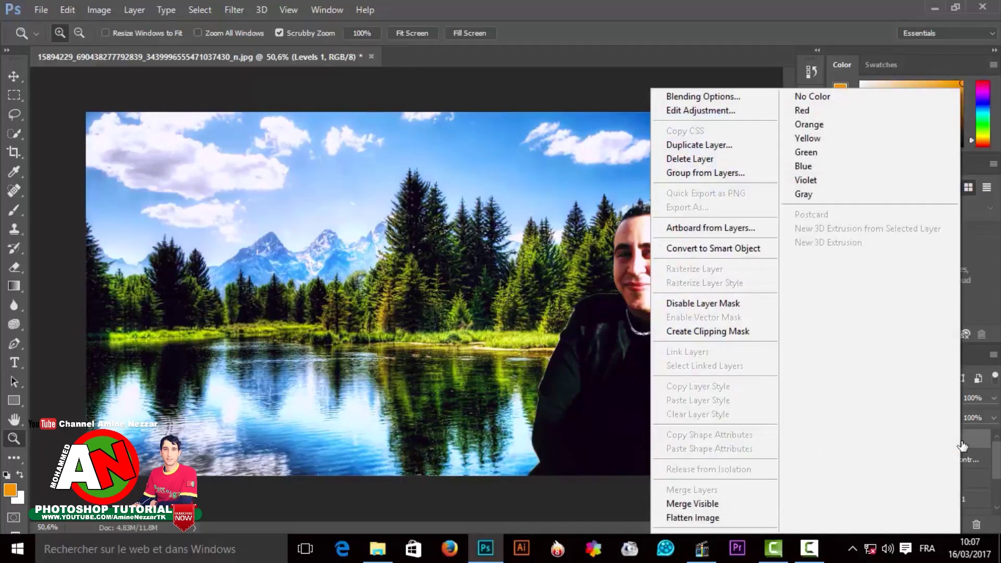
click(721, 517)
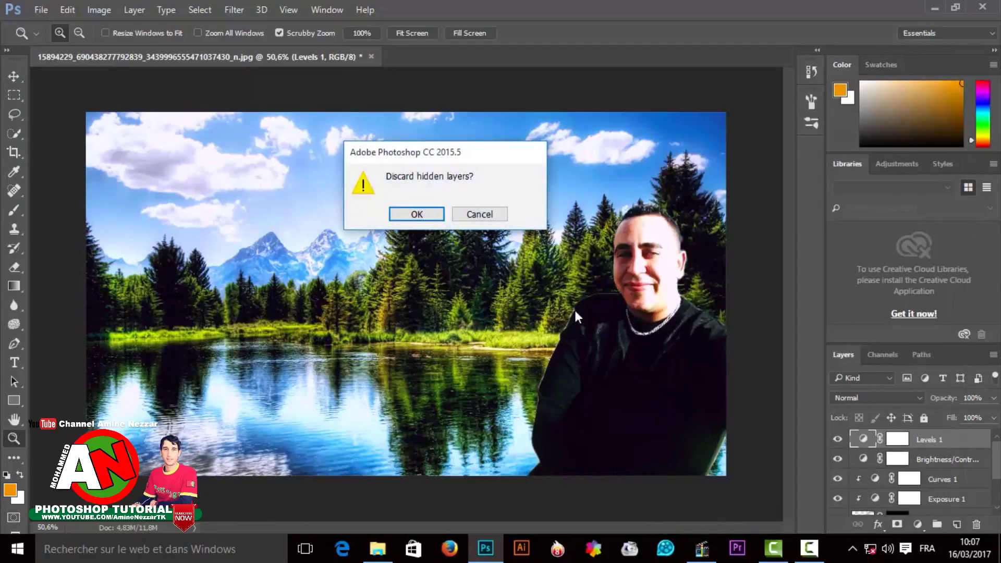
click(427, 214)
drag(958, 441, 956, 523)
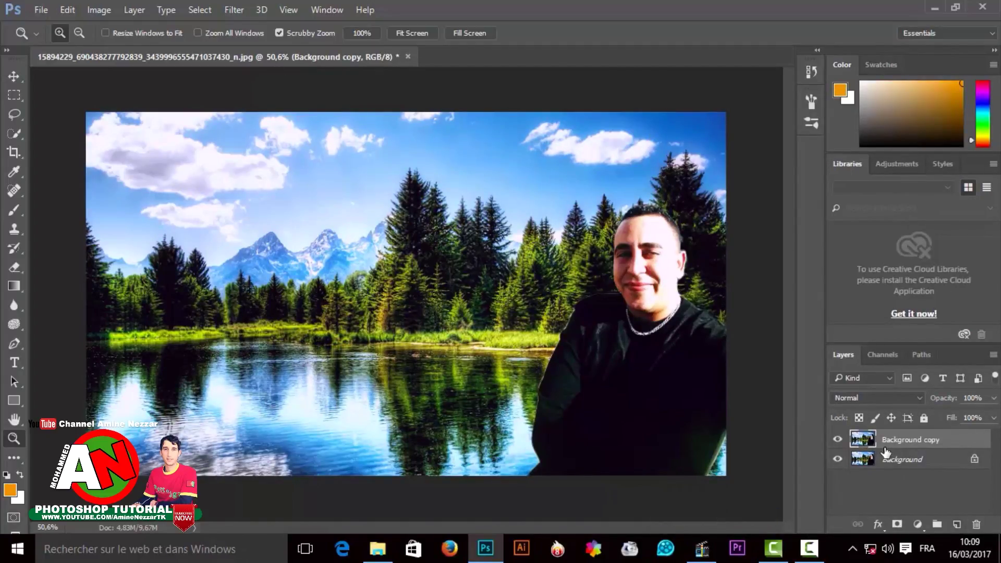
click(234, 10)
click(333, 96)
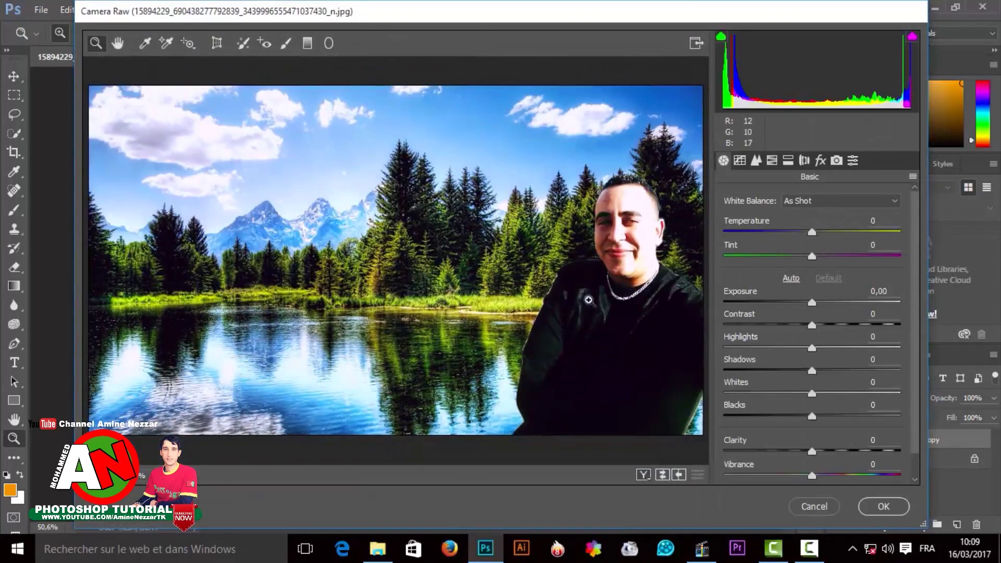
- Warm temperature to +18, lower exposure, set blacks to -3 and boost clarity
mouse_move(817, 232)
mouse_down()
mouse_move(829, 234)
mouse_move(789, 256)
mouse_up()
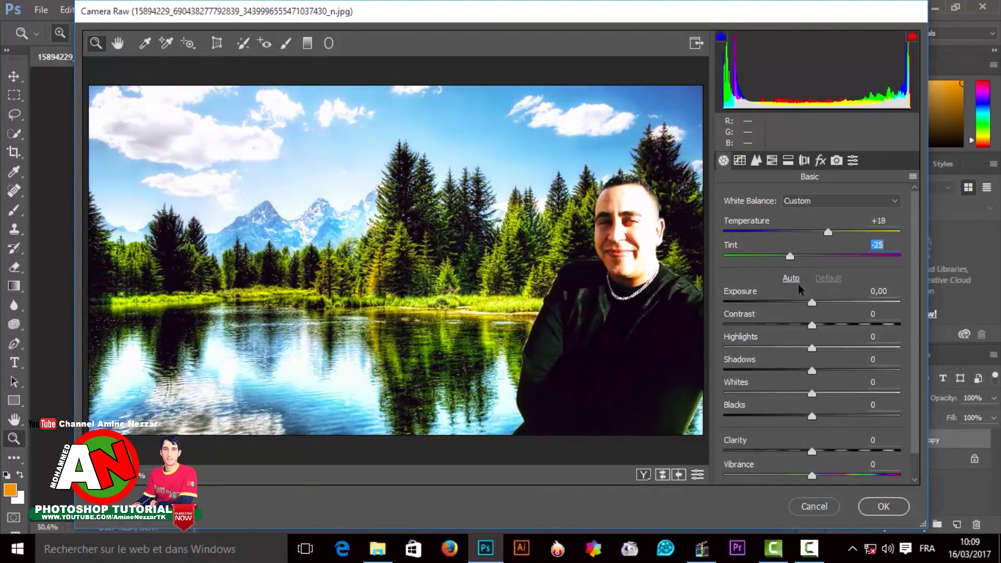
mouse_move(812, 302)
mouse_down()
mouse_move(799, 303)
mouse_move(805, 325)
mouse_move(826, 324)
mouse_move(816, 348)
mouse_move(783, 347)
mouse_move(844, 370)
mouse_move(845, 393)
mouse_move(824, 416)
mouse_move(808, 416)
mouse_up()
mouse_move(812, 451)
mouse_down()
mouse_move(857, 451)
mouse_move(826, 451)
mouse_move(784, 476)
mouse_move(823, 476)
mouse_up()
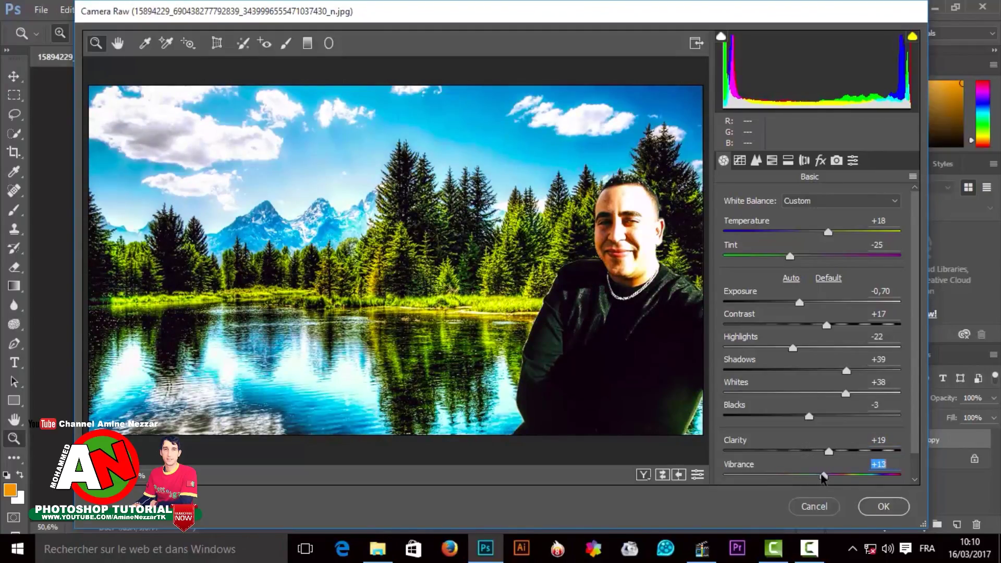
- Apply luminance noise reduction and lower clarity to +19
click(755, 160)
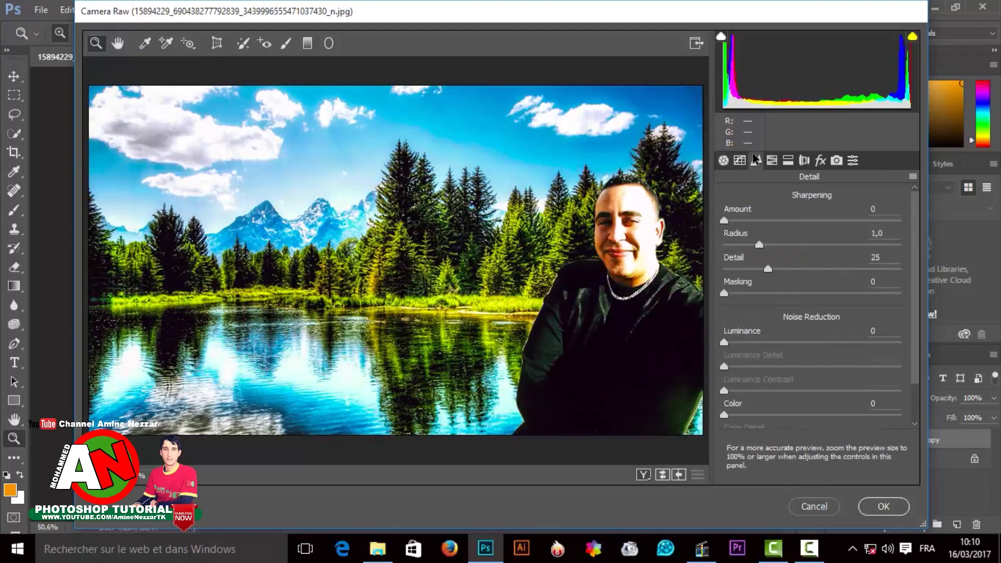
mouse_move(774, 342)
mouse_down()
mouse_move(904, 347)
mouse_move(758, 340)
mouse_up()
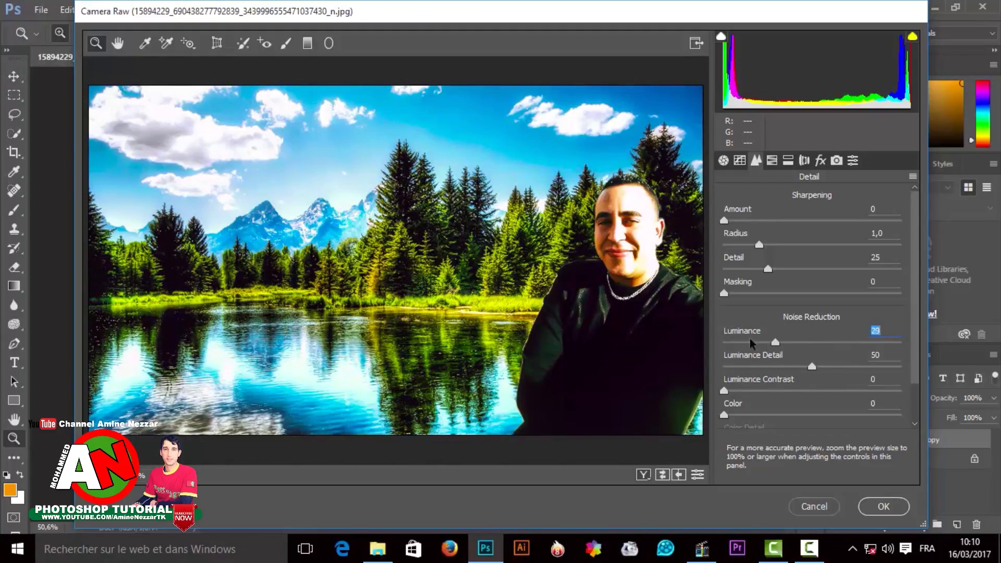
click(723, 161)
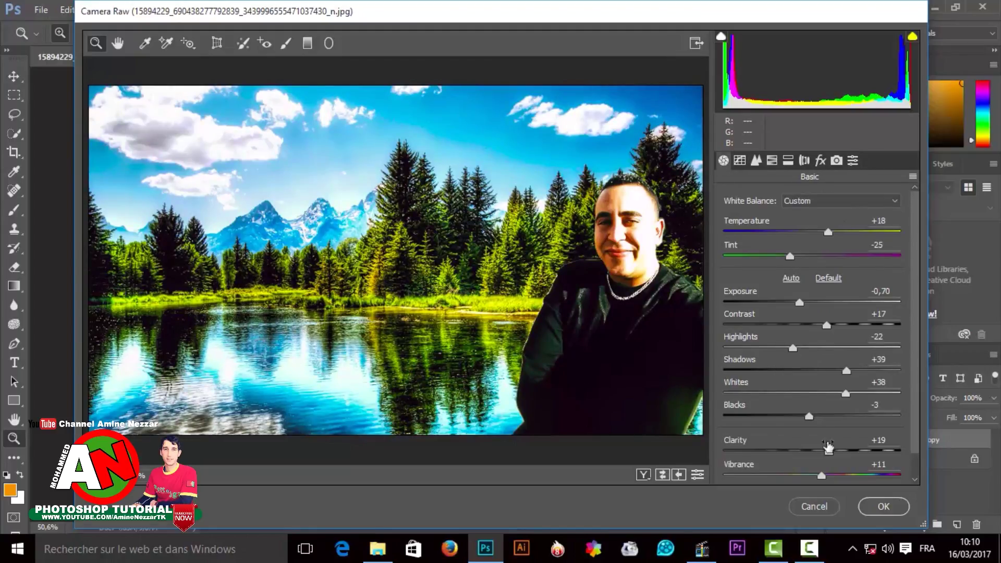
drag(828, 452, 832, 459)
- Give the highlights a warm split-toning hue and apply the Camera Raw grade
click(756, 160)
click(820, 162)
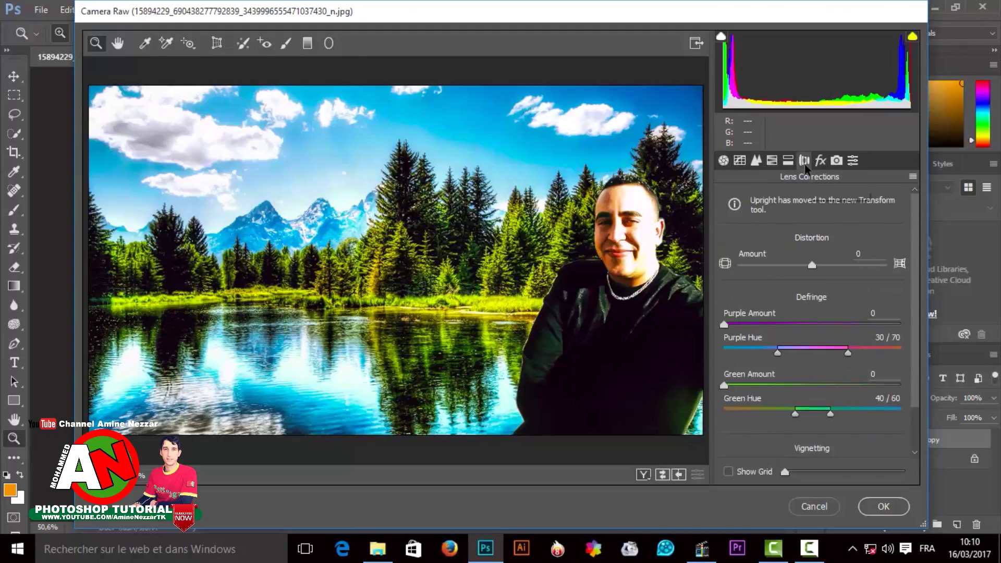
click(787, 162)
drag(732, 218, 757, 245)
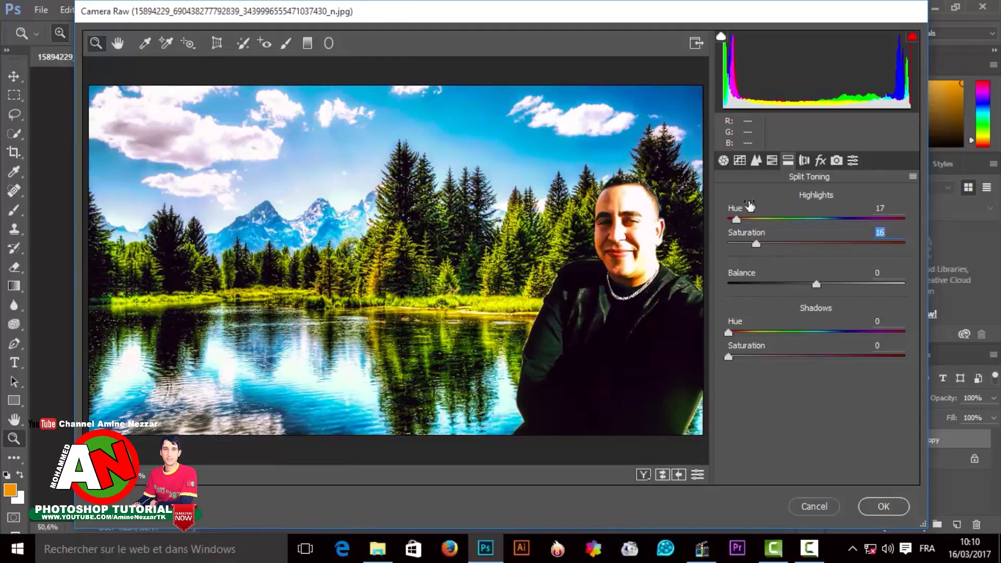
click(723, 161)
click(881, 504)
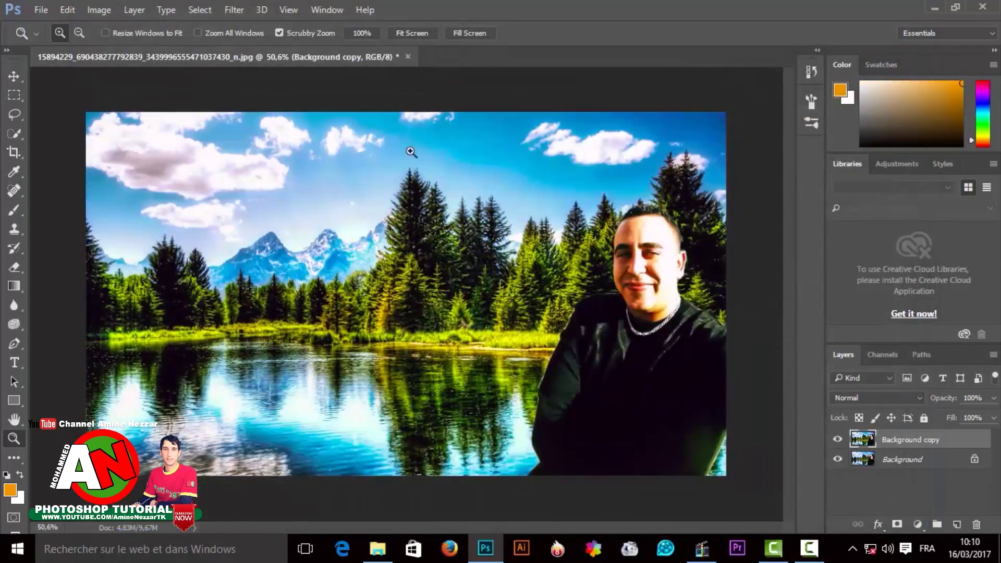
- Try a Field Blur on the man's face, then remove it
click(233, 8)
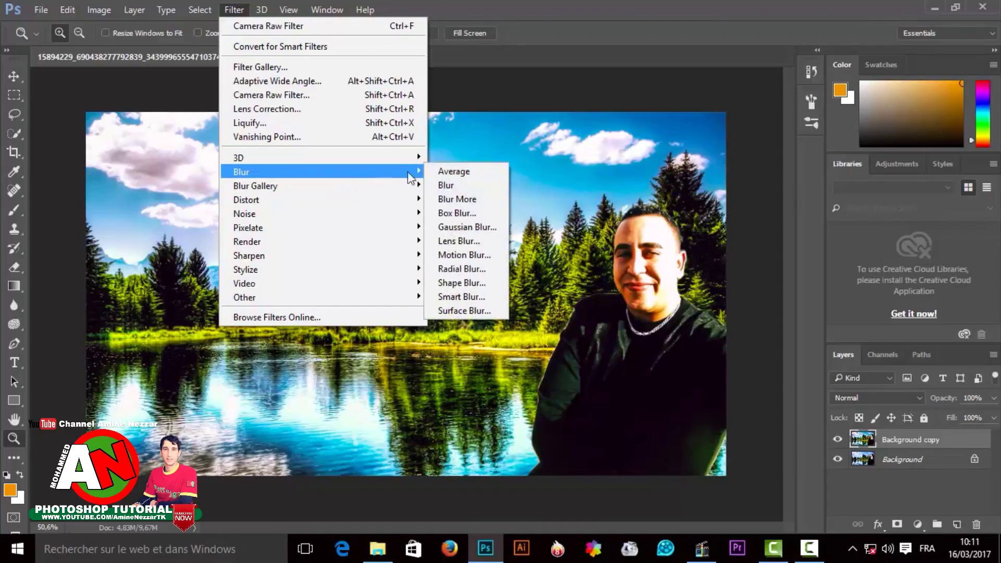
mouse_move(255, 186)
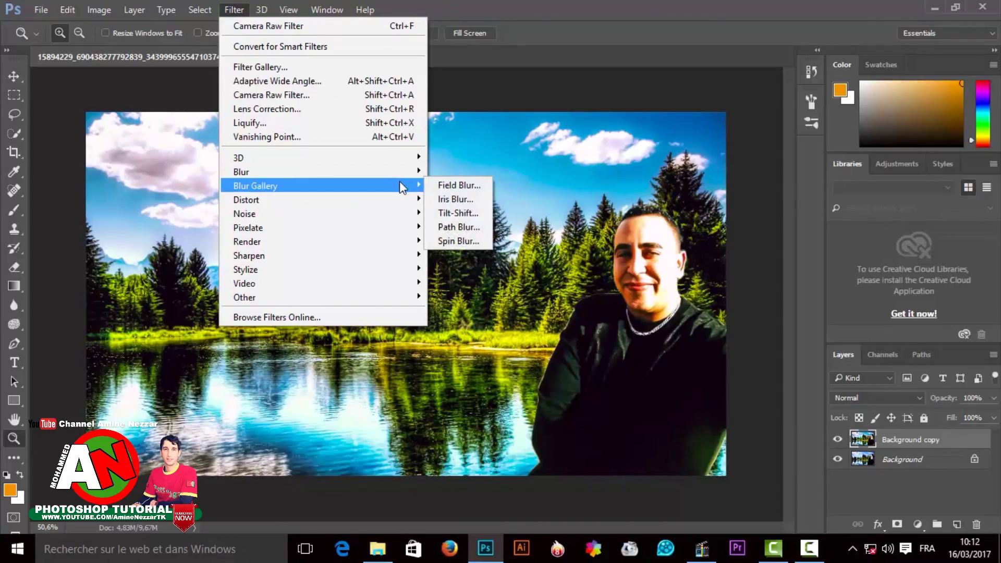
click(464, 185)
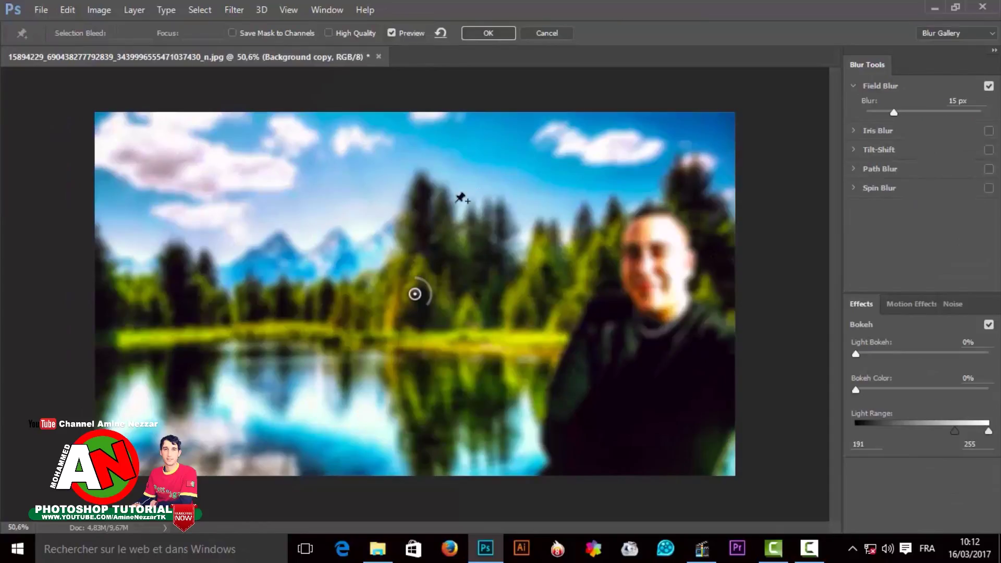
drag(420, 294, 665, 256)
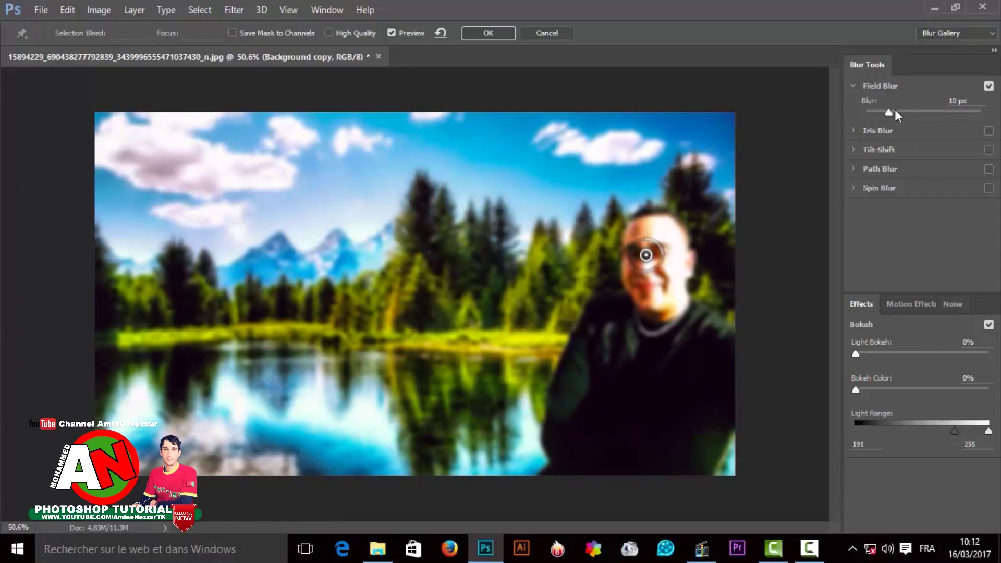
click(988, 86)
click(855, 85)
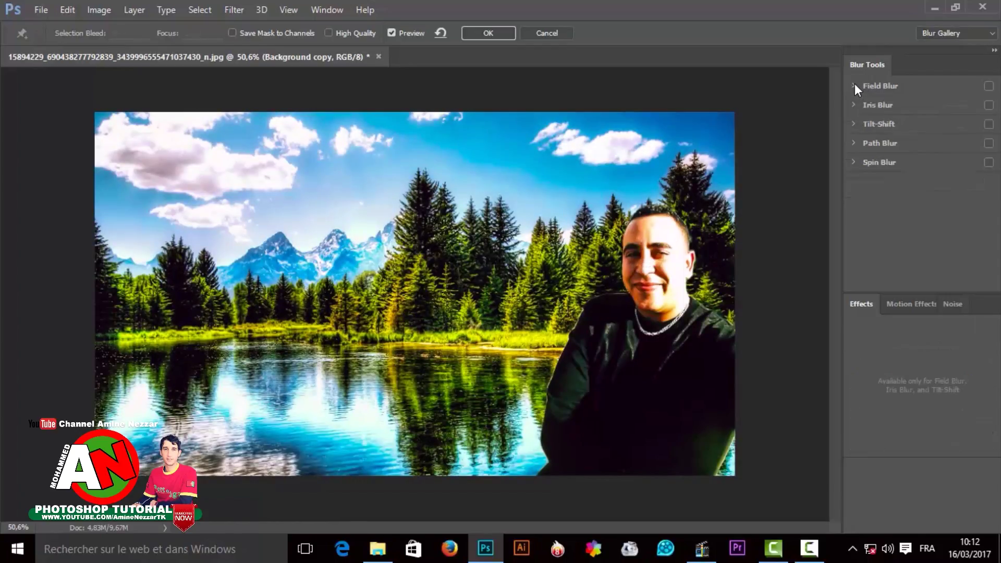
- Centre a 15 px Iris Blur on the face, widening the ellipse and tightening its sharp core
click(880, 106)
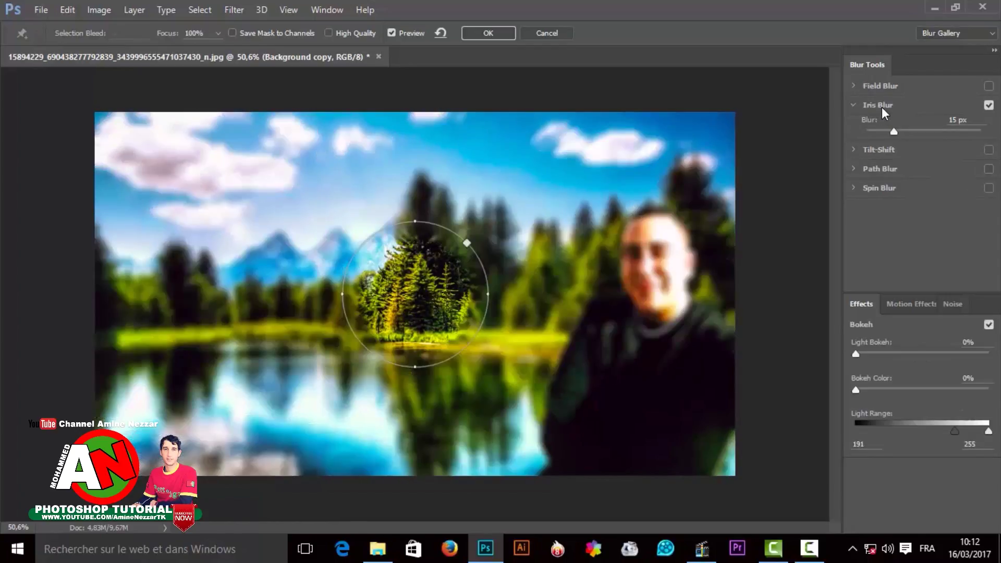
drag(415, 293, 642, 275)
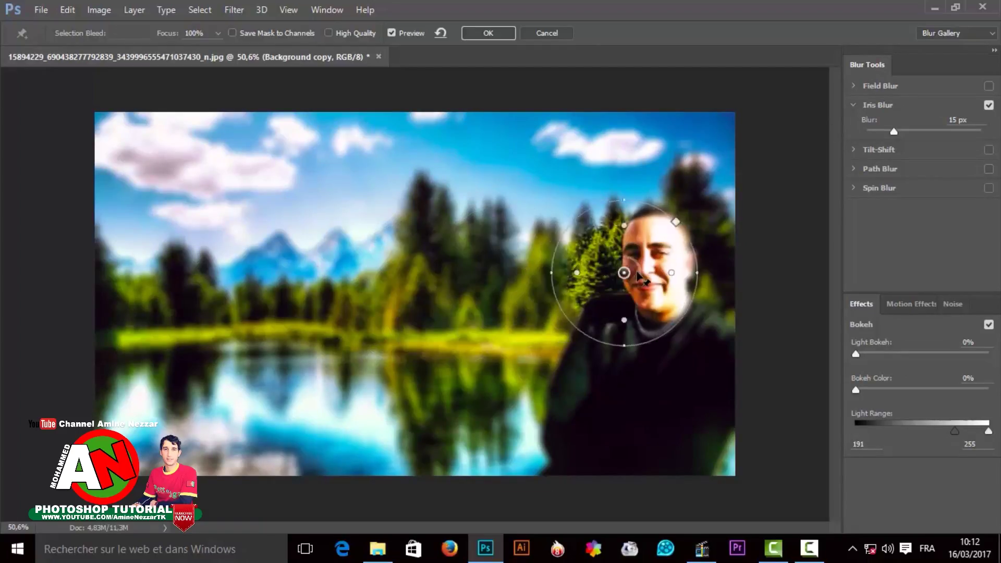
drag(639, 350, 576, 494)
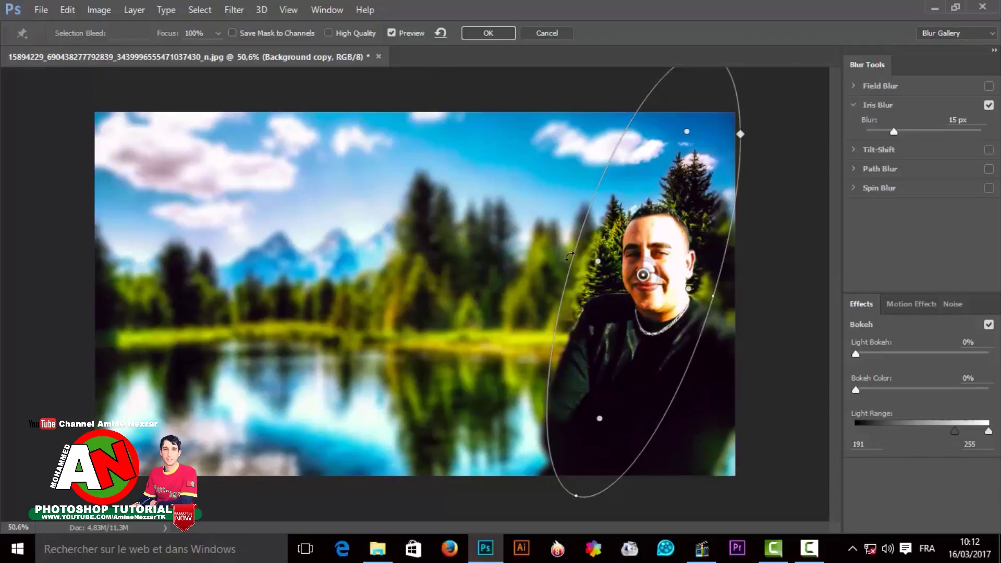
drag(557, 255, 112, 311)
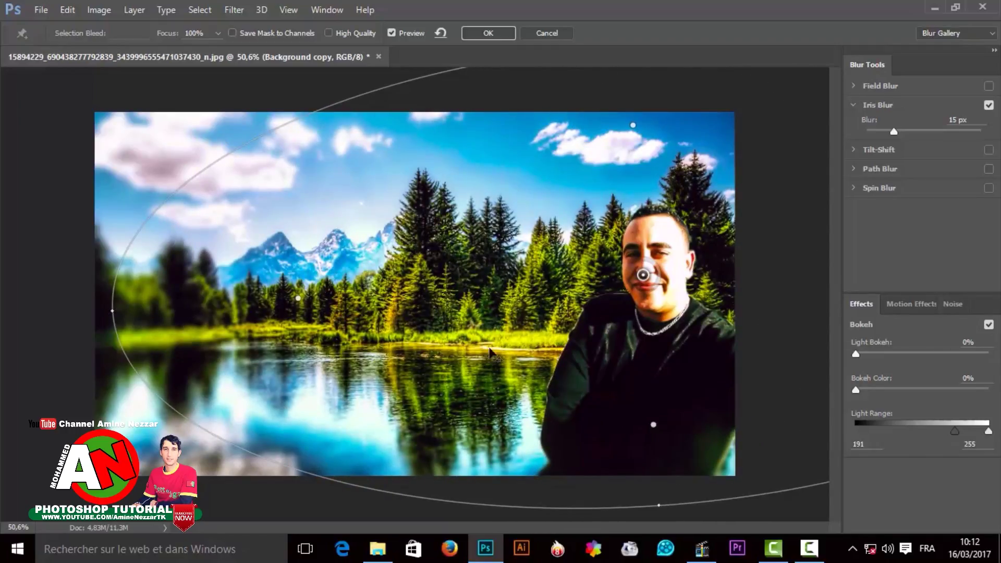
drag(653, 425, 655, 379)
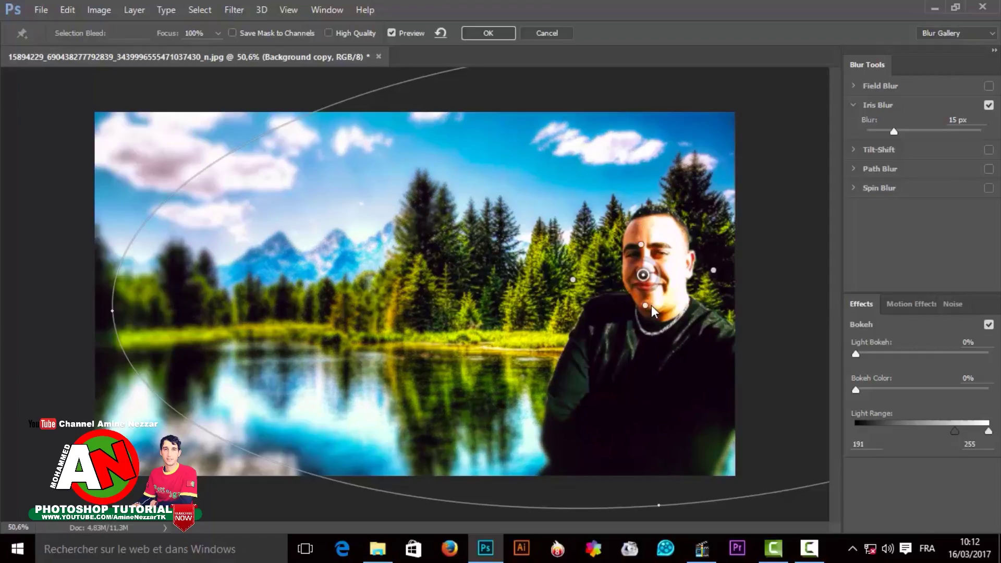
drag(104, 311, 14, 313)
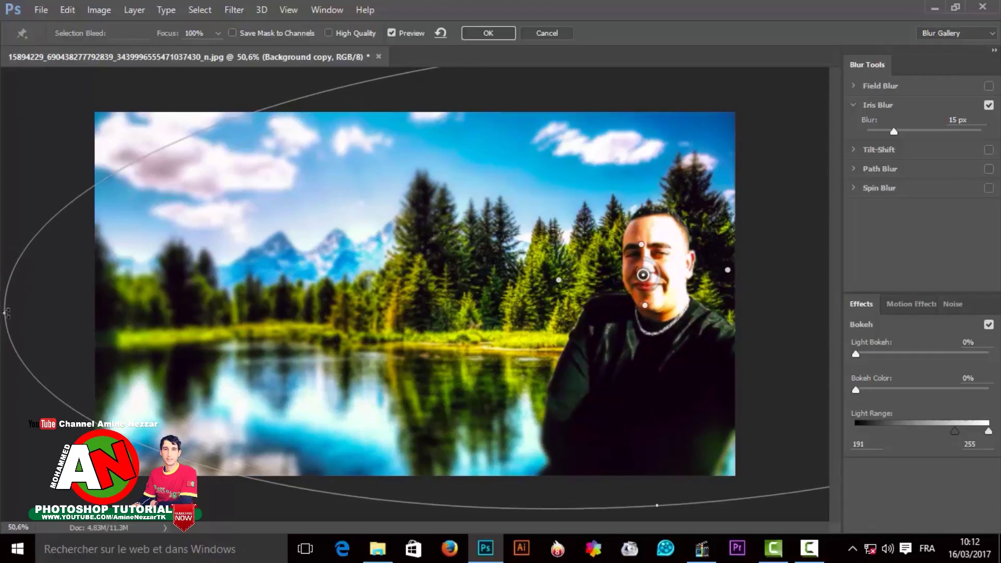
drag(726, 269, 689, 271)
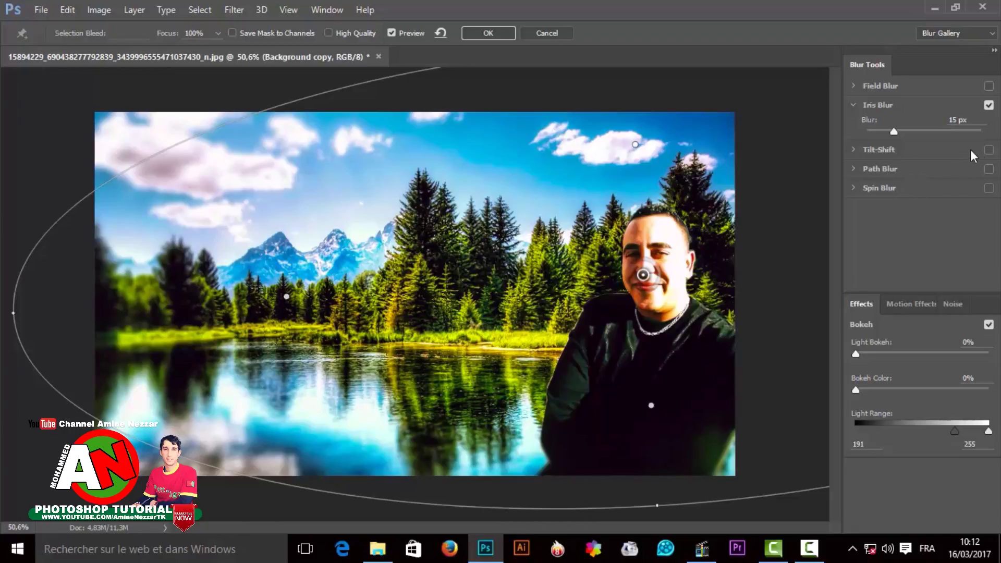
- Add a Tilt-Shift blur with widened bands, focus band placed on the tree line
click(880, 150)
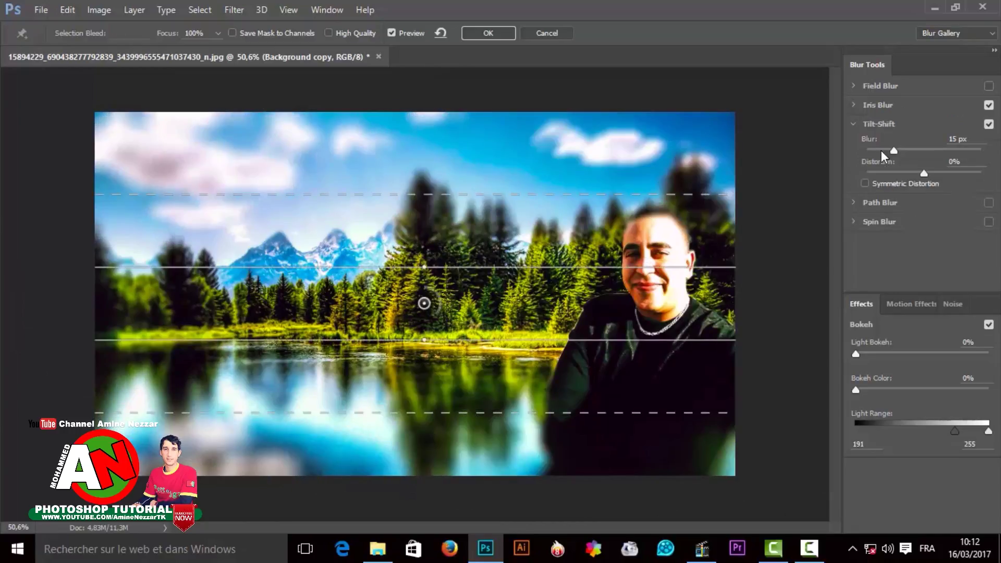
drag(419, 169, 419, 77)
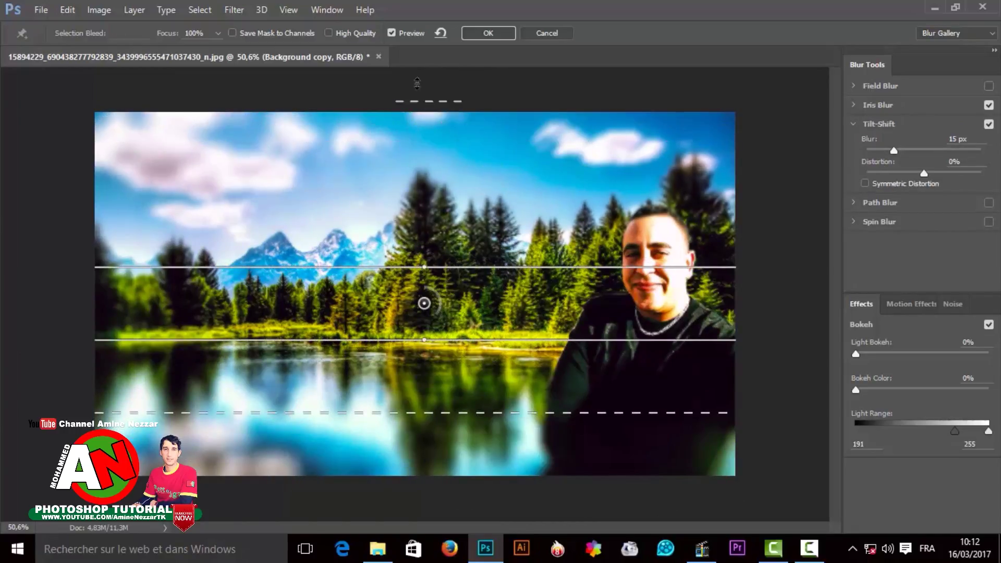
drag(425, 435, 435, 537)
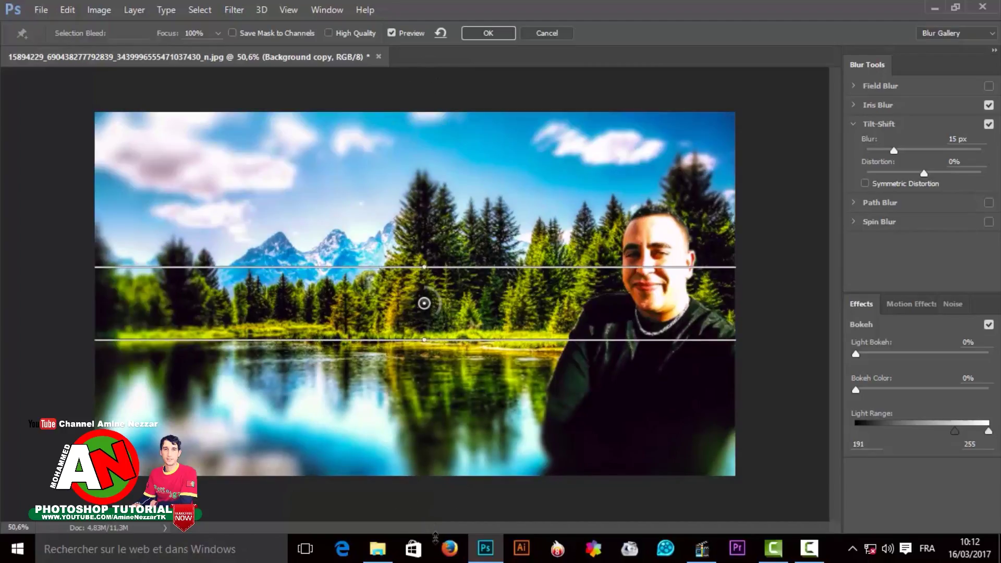
drag(424, 303, 426, 283)
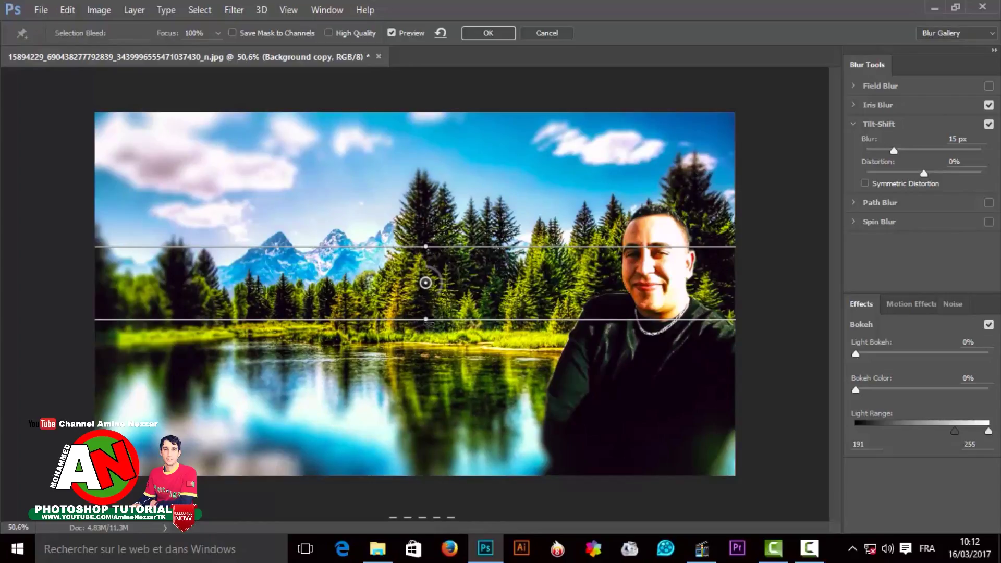
drag(428, 323, 425, 321)
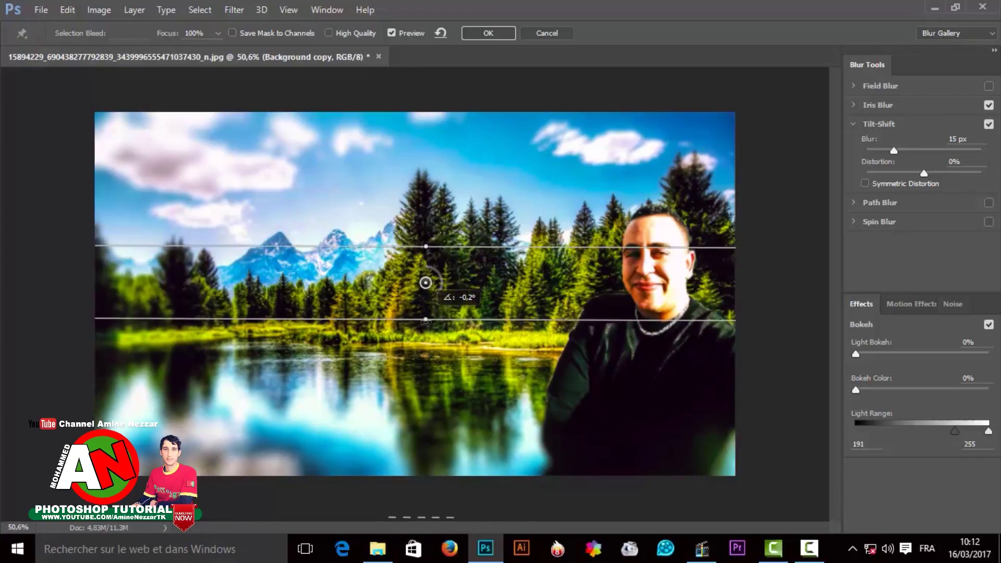
drag(426, 283, 427, 275)
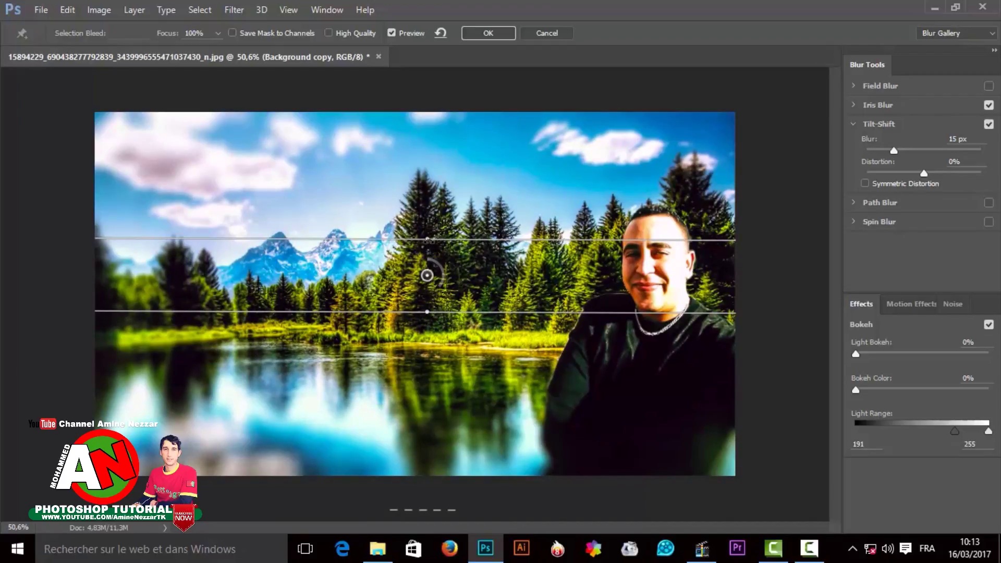
- Set Light Bokeh to 9% and Bokeh Color to 22%, leaving Path Blur off
drag(855, 354, 898, 354)
drag(855, 390, 888, 390)
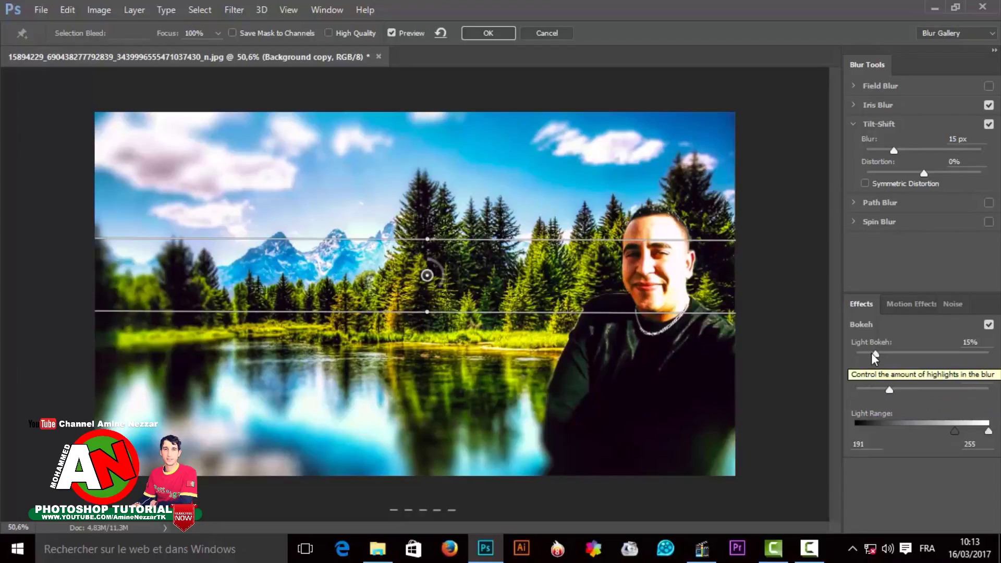
drag(875, 354, 868, 354)
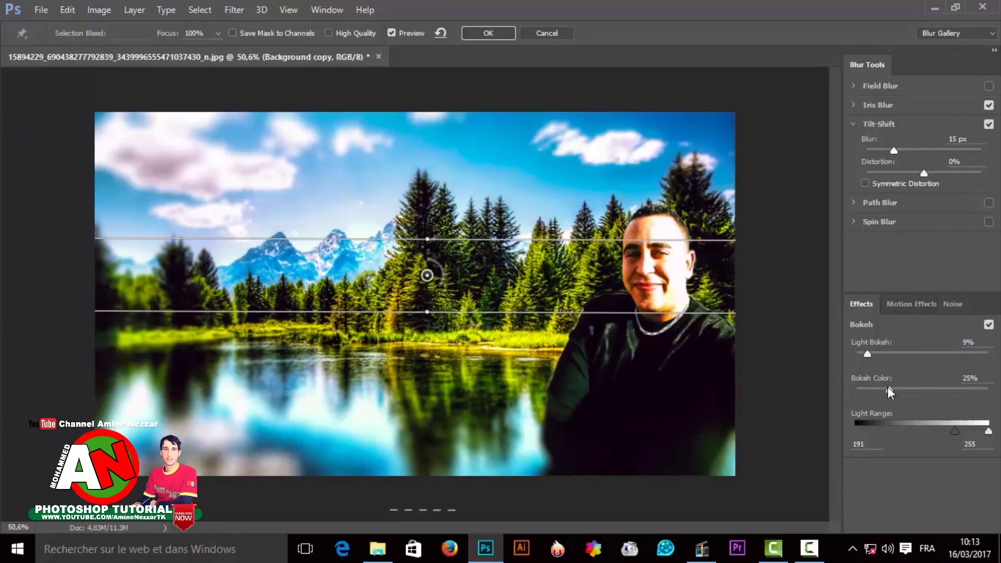
drag(888, 391, 886, 394)
click(917, 202)
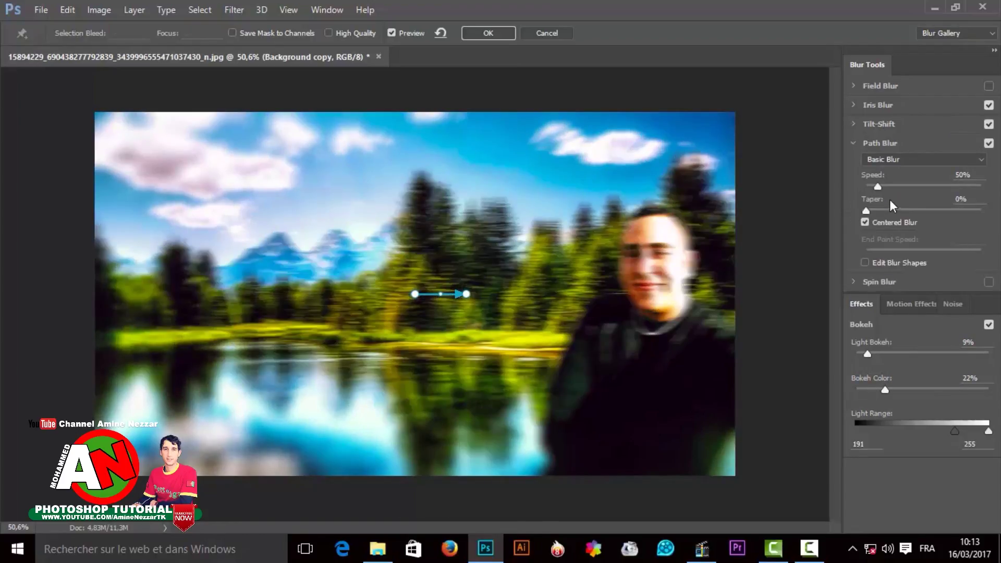
click(988, 143)
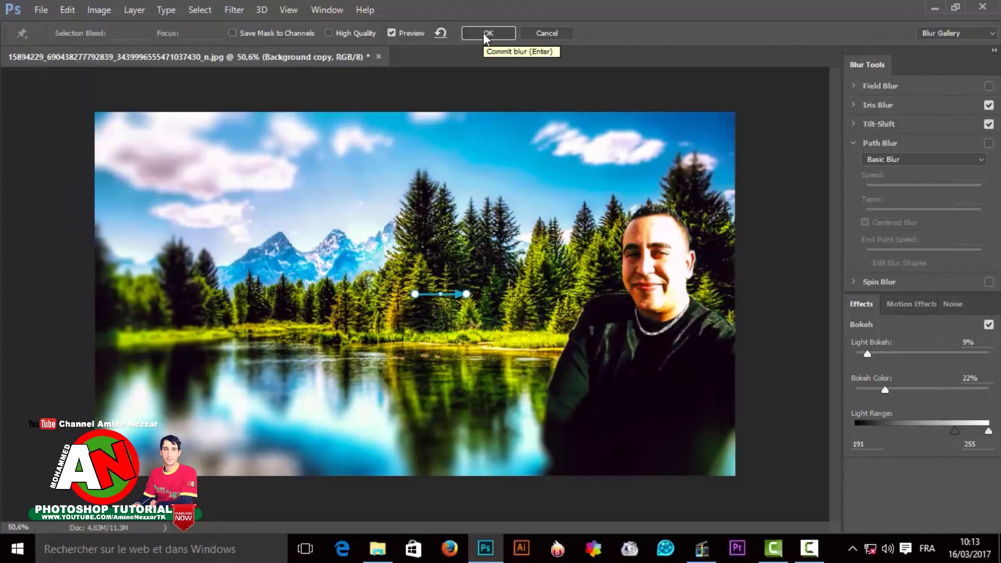
- Cancel the Blur Gallery and set up the Blur Tool at 143 px, 100% strength, Normal mode
click(547, 32)
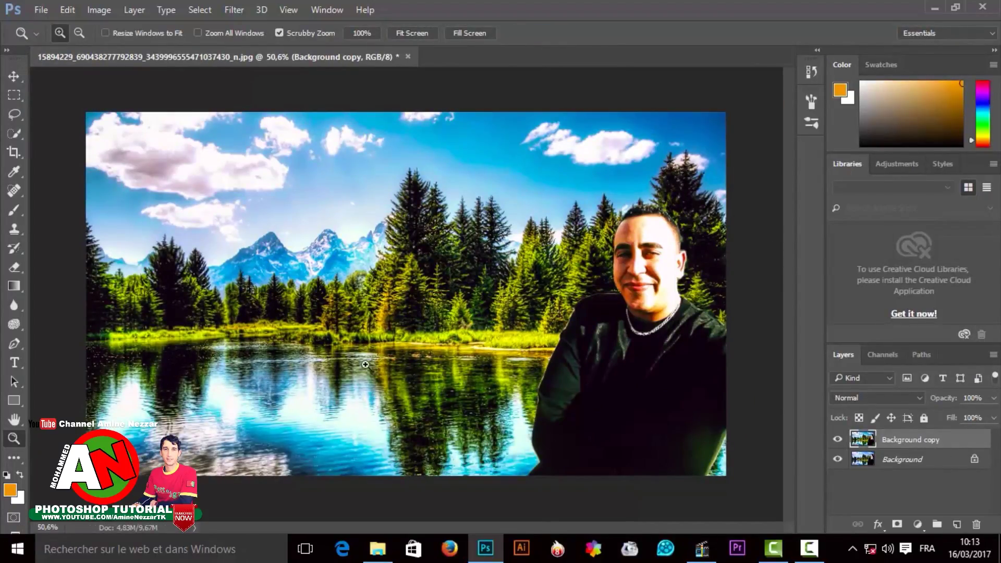
click(12, 305)
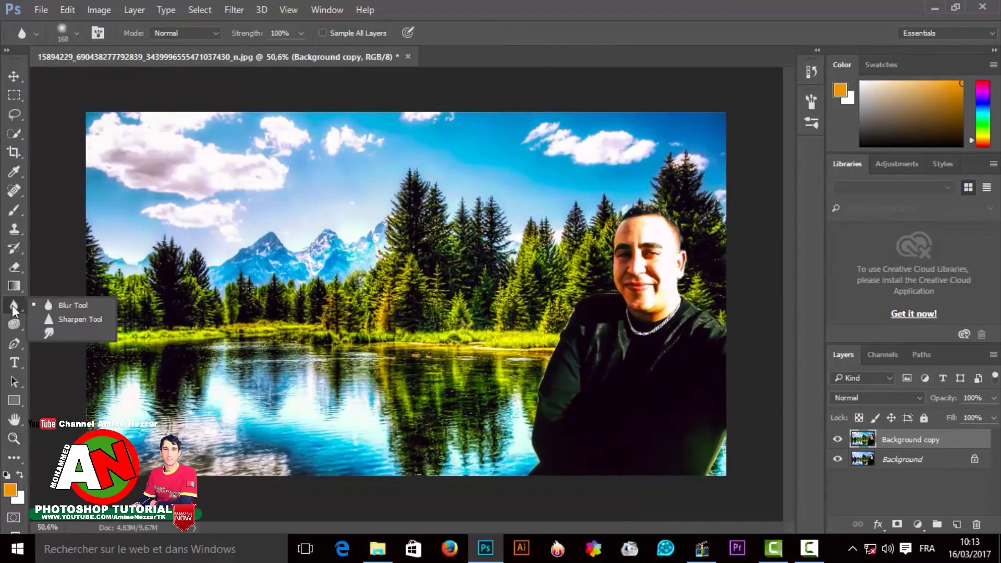
click(68, 305)
click(76, 34)
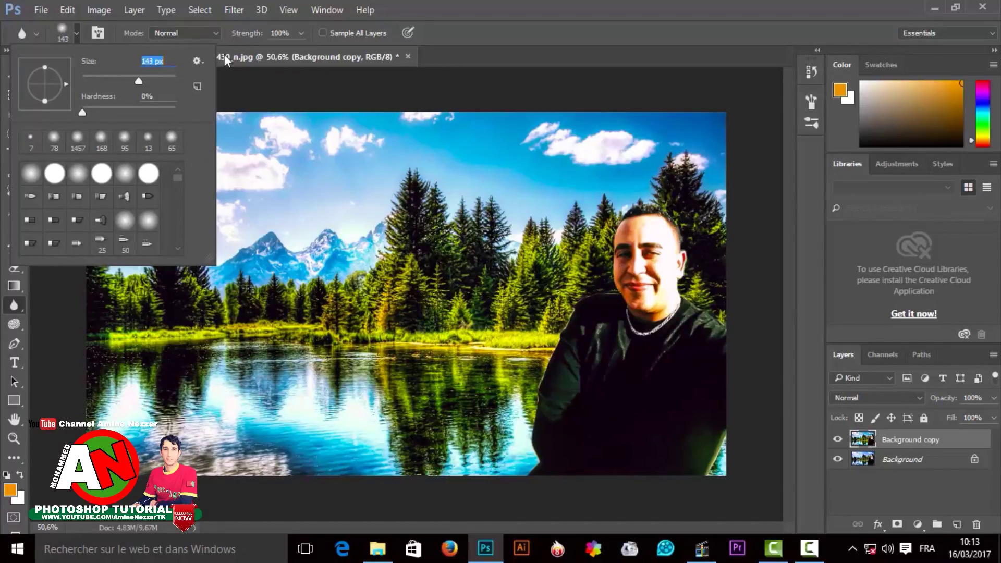
click(247, 35)
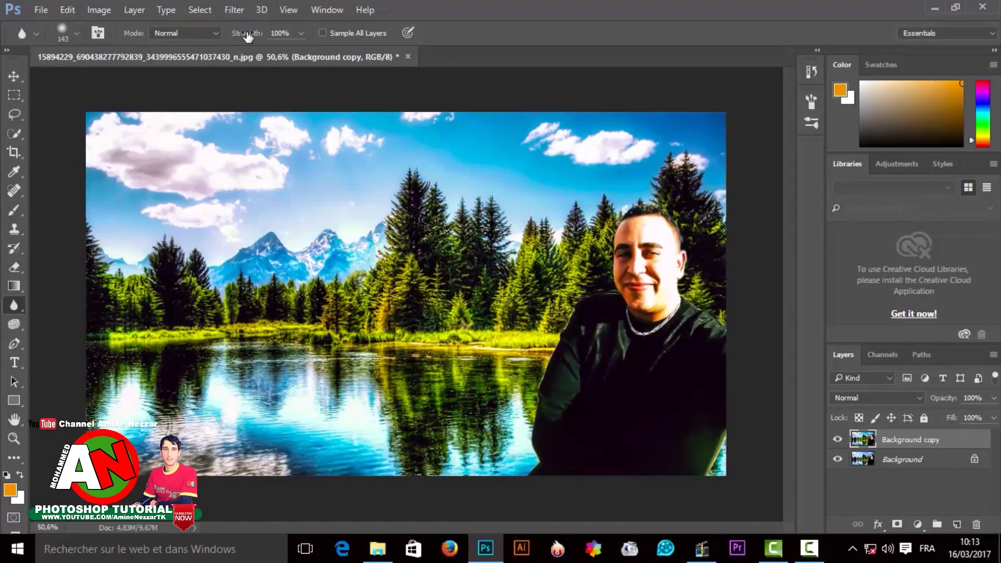
click(283, 35)
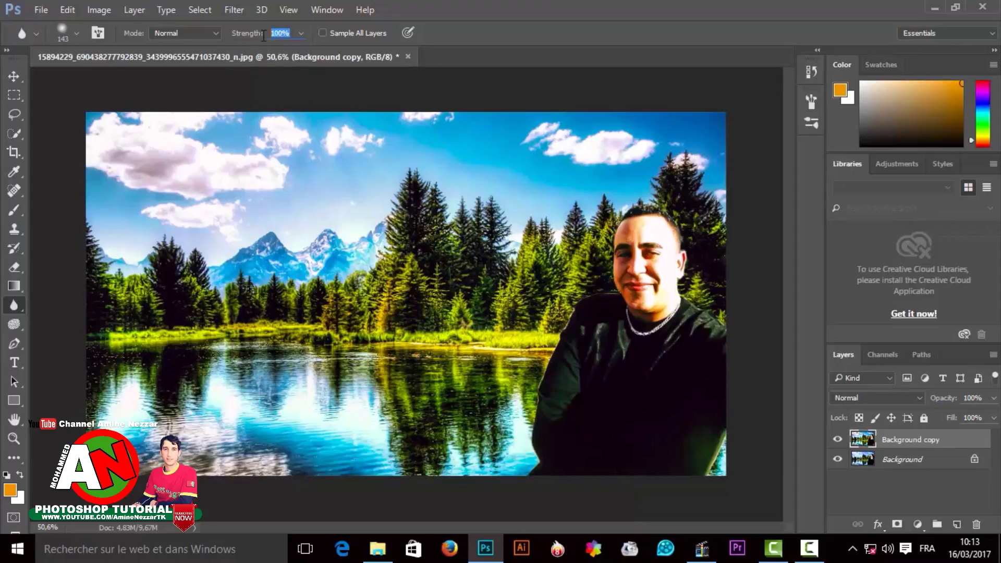
click(209, 30)
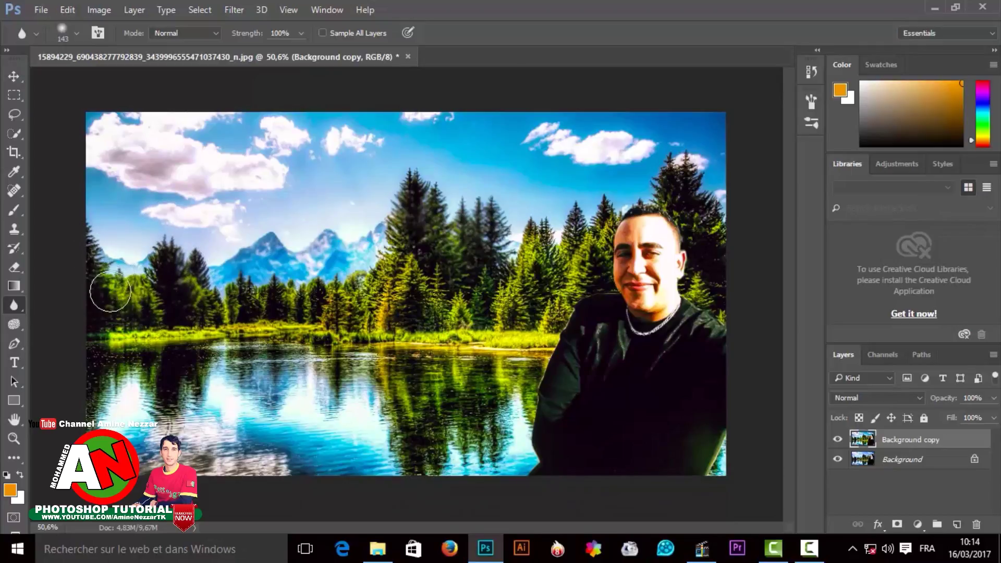
click(811, 71)
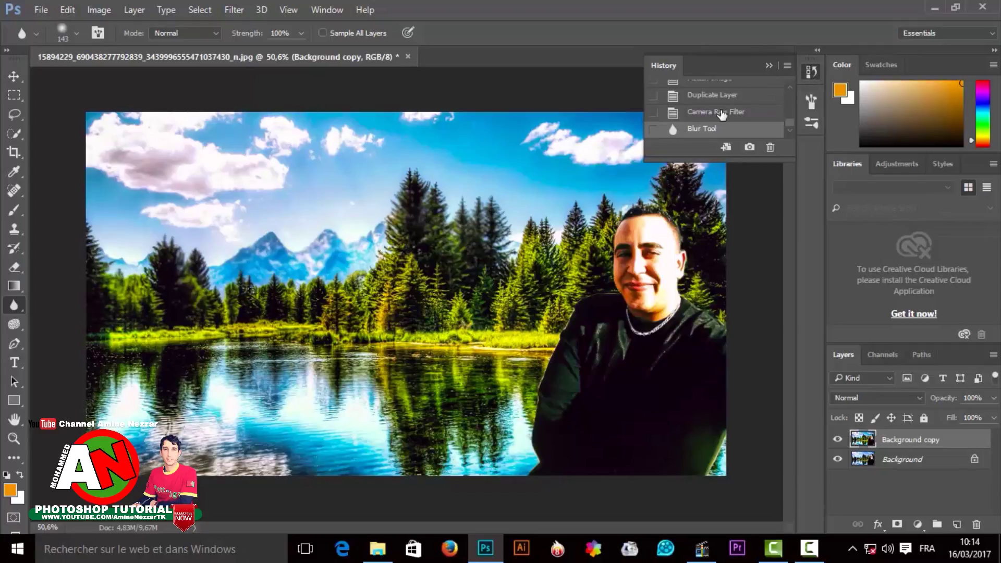
- Blur the snowy mountain peaks, left-edge trees, mid-forest trees and tall conifer tops
mouse_move(325, 238)
mouse_down()
mouse_move(354, 241)
mouse_move(331, 248)
mouse_up()
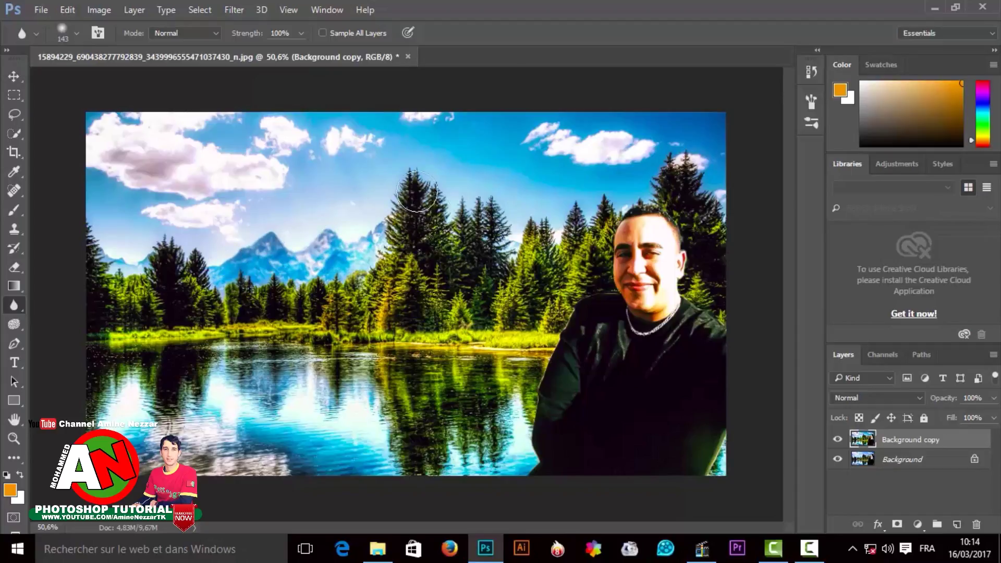
mouse_move(440, 252)
mouse_down()
mouse_move(459, 260)
mouse_move(395, 225)
mouse_move(239, 308)
mouse_move(284, 312)
mouse_up()
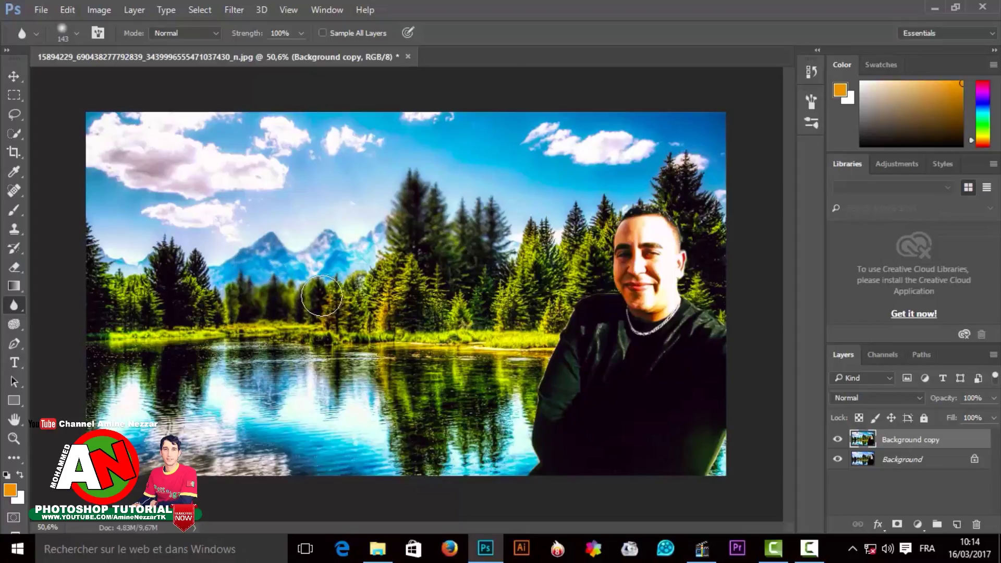
mouse_move(98, 313)
mouse_down()
mouse_move(220, 276)
mouse_move(225, 286)
mouse_up()
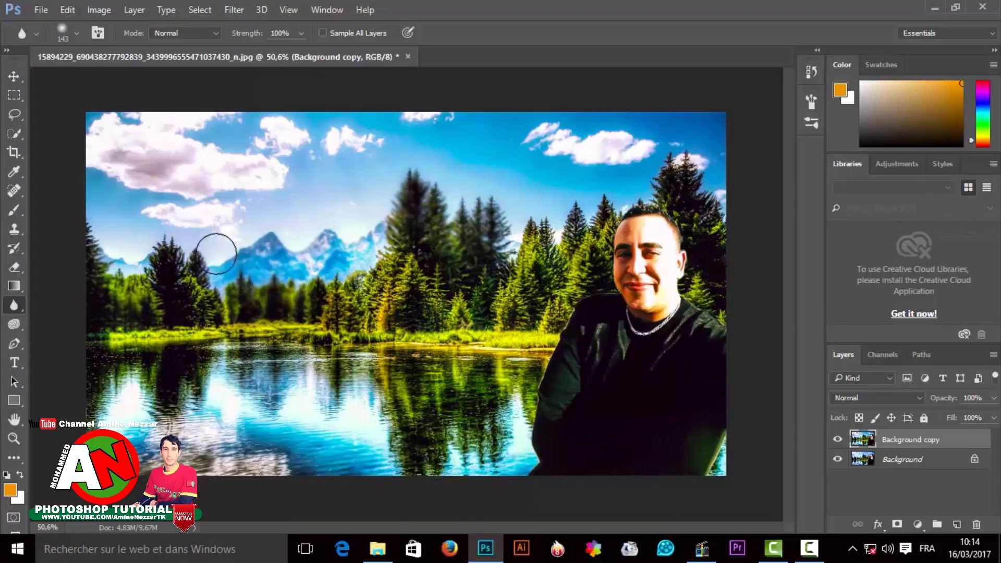
mouse_move(295, 297)
mouse_down()
mouse_move(464, 296)
mouse_move(374, 282)
mouse_move(453, 204)
mouse_up()
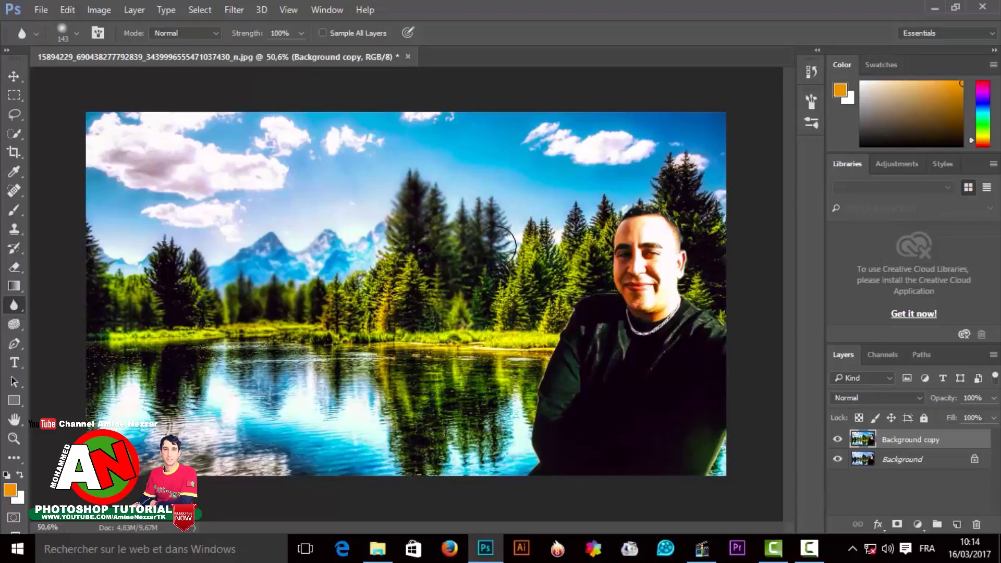
drag(555, 229, 680, 169)
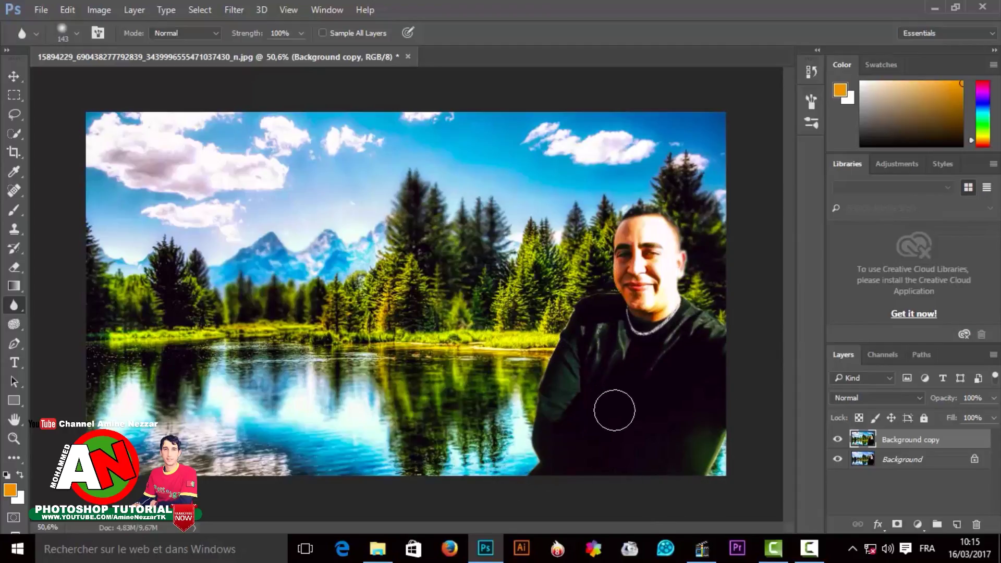
- Apply a Camera Raw Filter: temperature +13, tint -4, exposure -0.10, raised contrast, clarity +22, slightly lower vibrance
click(232, 9)
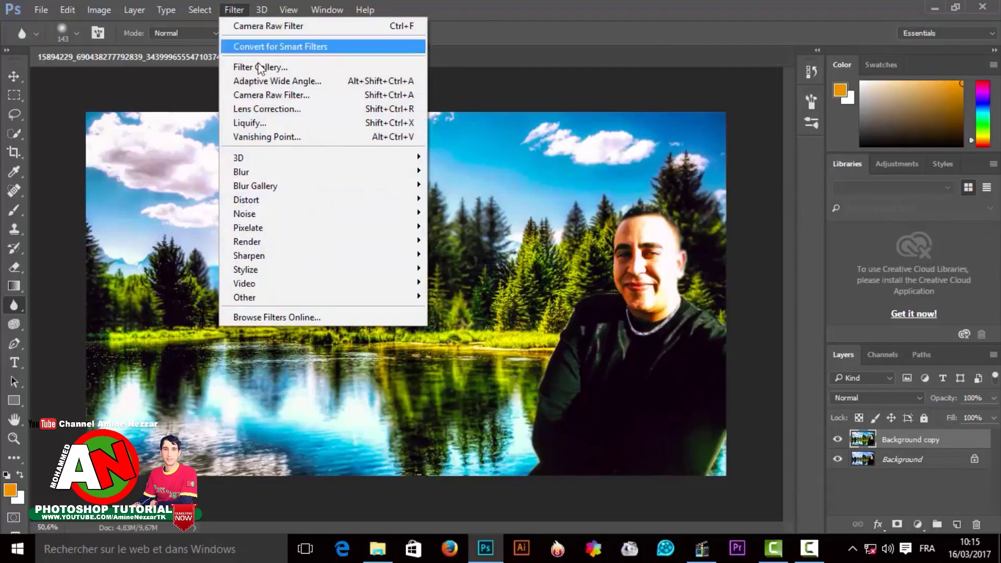
click(298, 96)
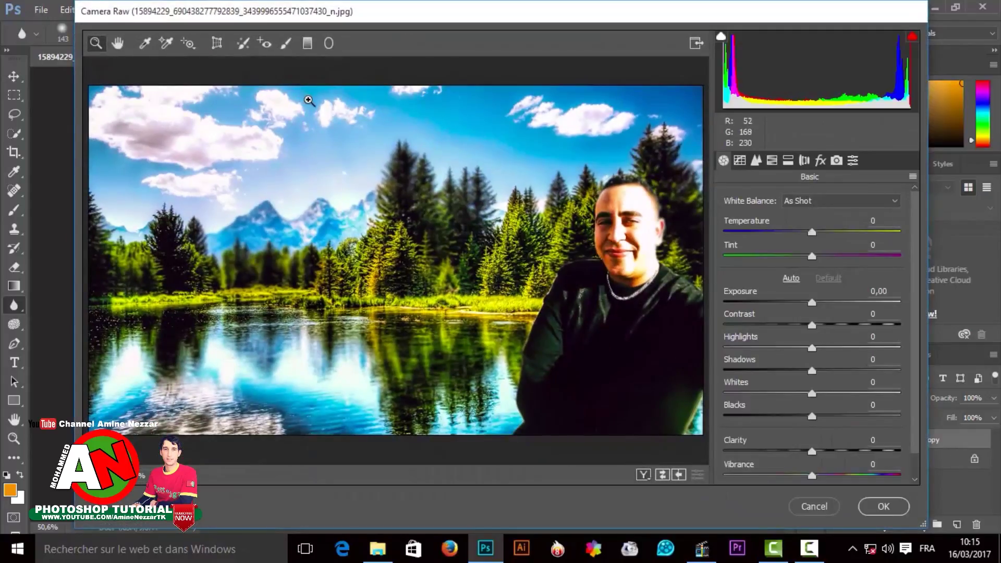
drag(811, 233, 823, 233)
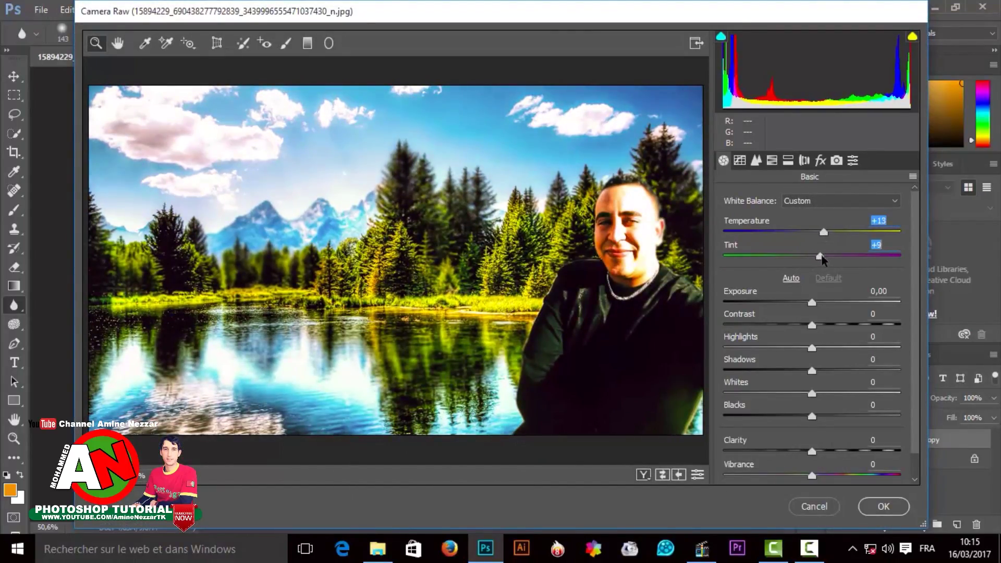
drag(819, 257, 808, 256)
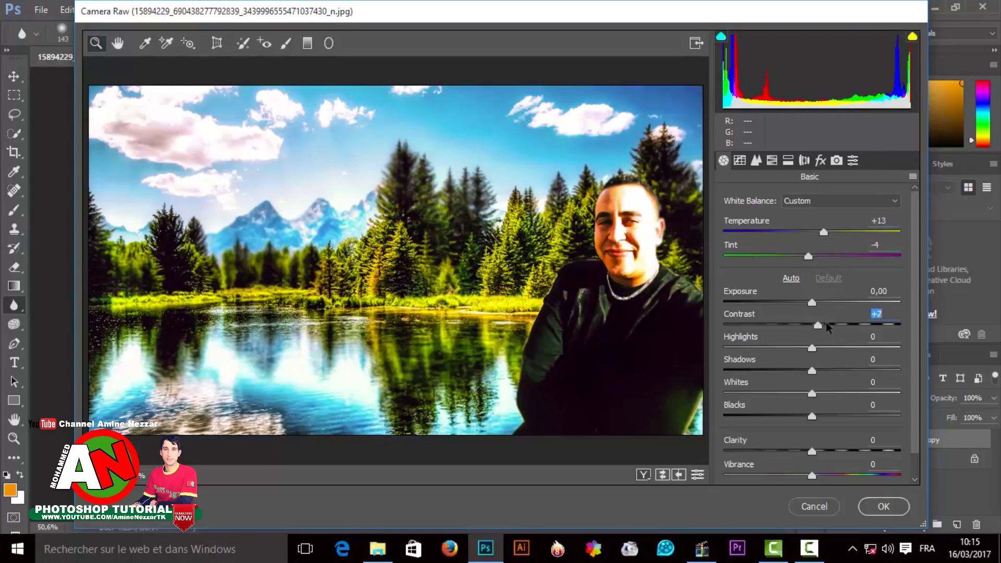
drag(828, 327, 810, 302)
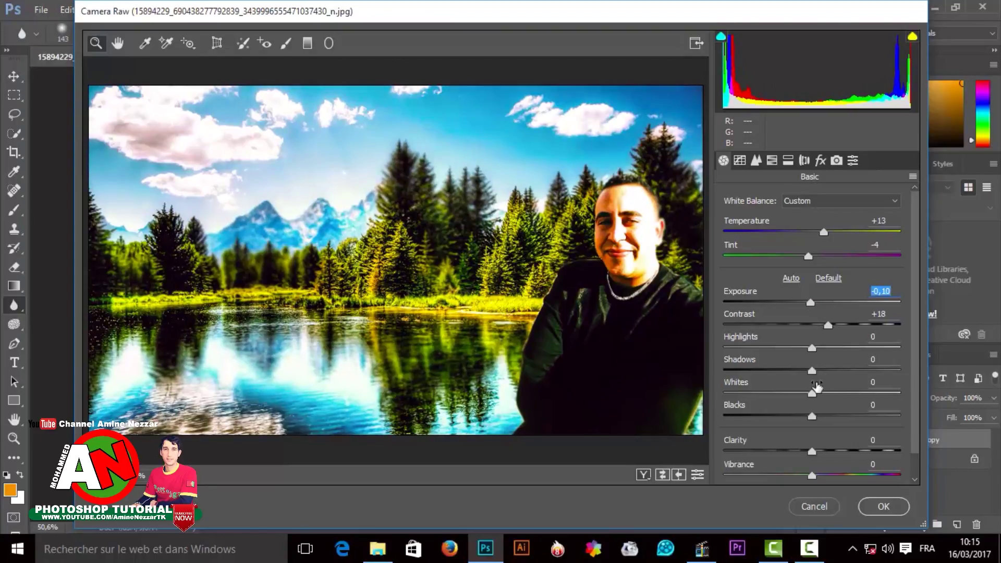
mouse_move(811, 371)
mouse_down()
mouse_move(824, 371)
mouse_move(834, 348)
mouse_up()
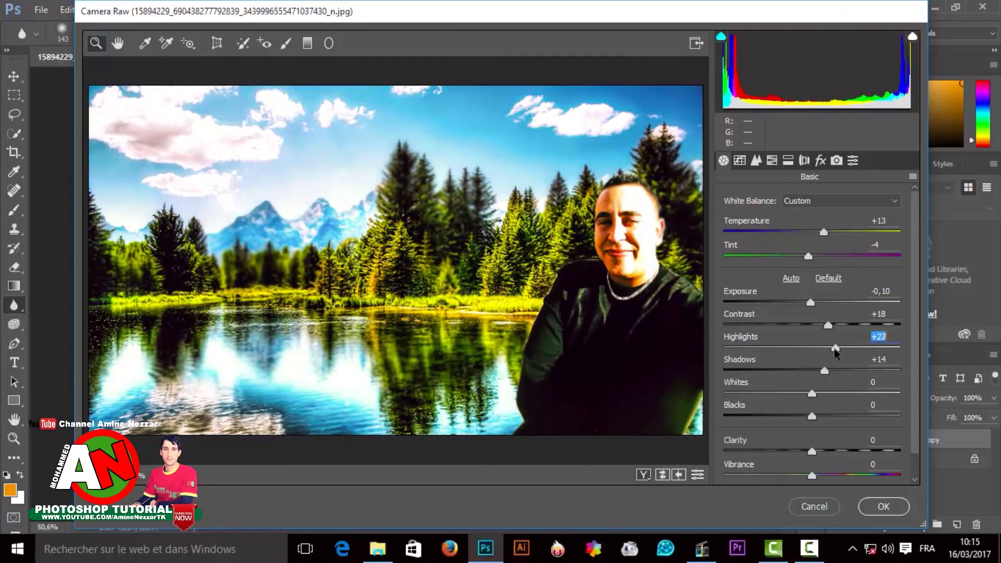
drag(824, 453, 873, 463)
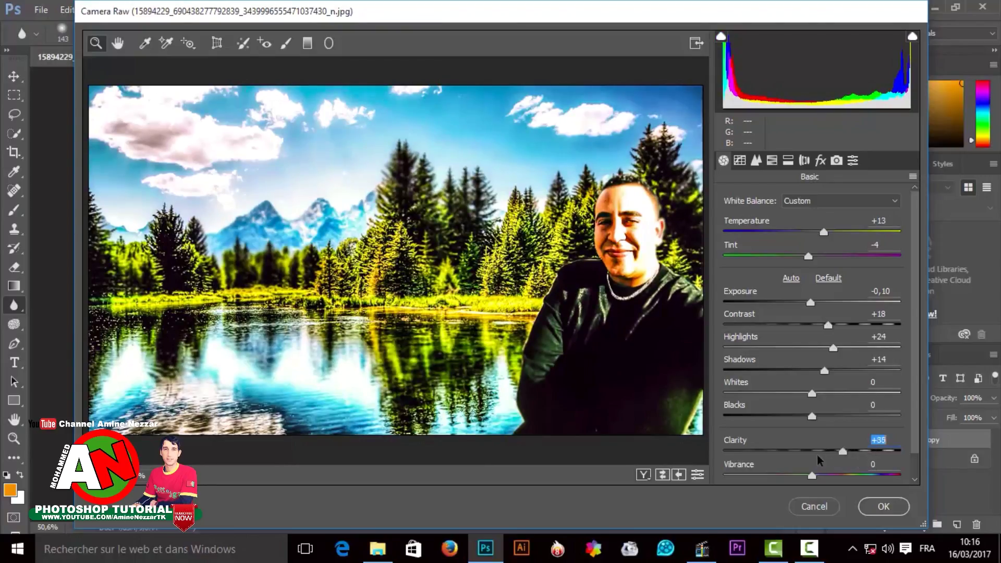
click(838, 452)
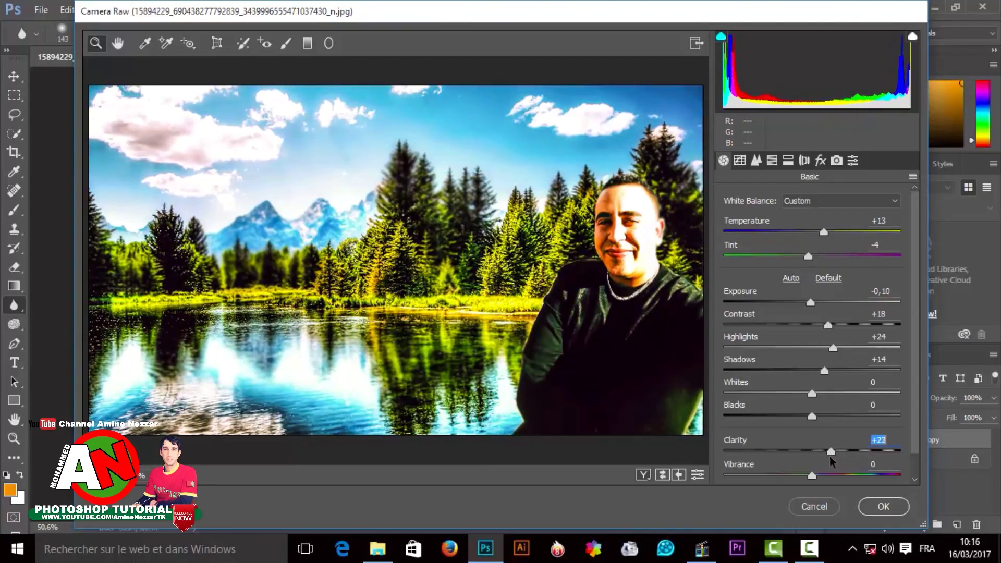
mouse_move(812, 475)
mouse_down()
mouse_move(792, 475)
mouse_move(813, 482)
mouse_move(808, 473)
mouse_up()
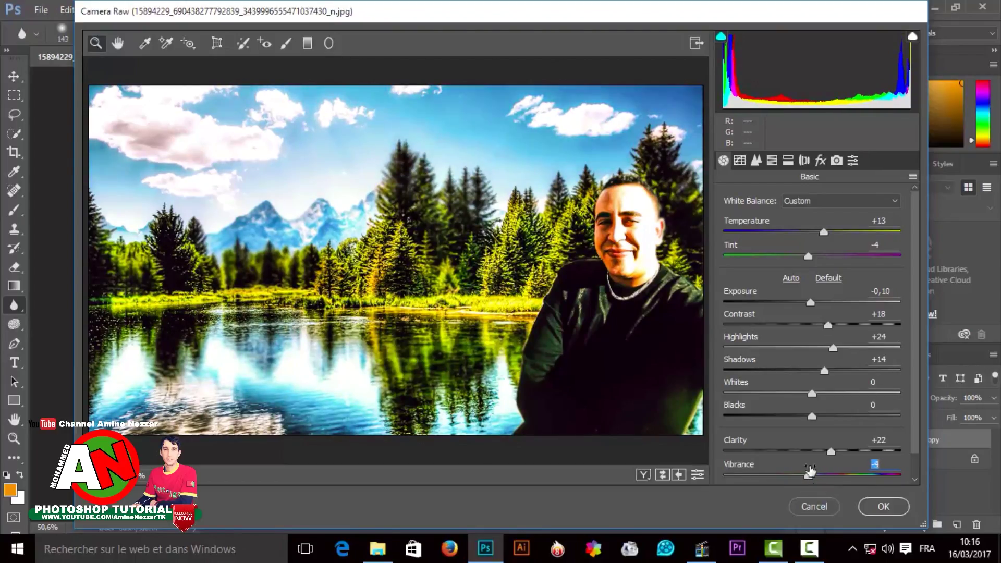
click(884, 507)
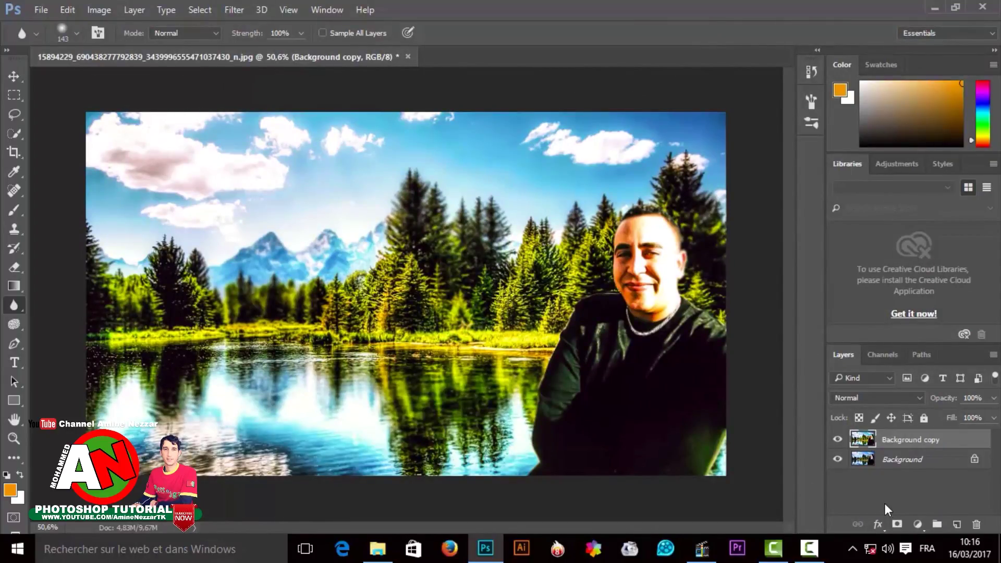
- Show the finished forest-lake composite in Full Screen Mode on black
key(f)
key(f)
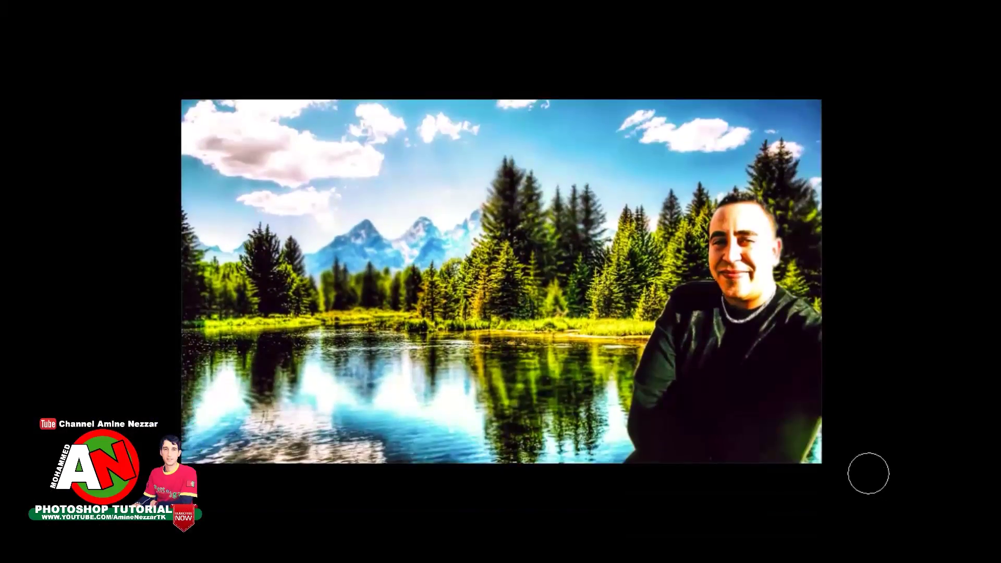
scroll(919, 349, up, 1)
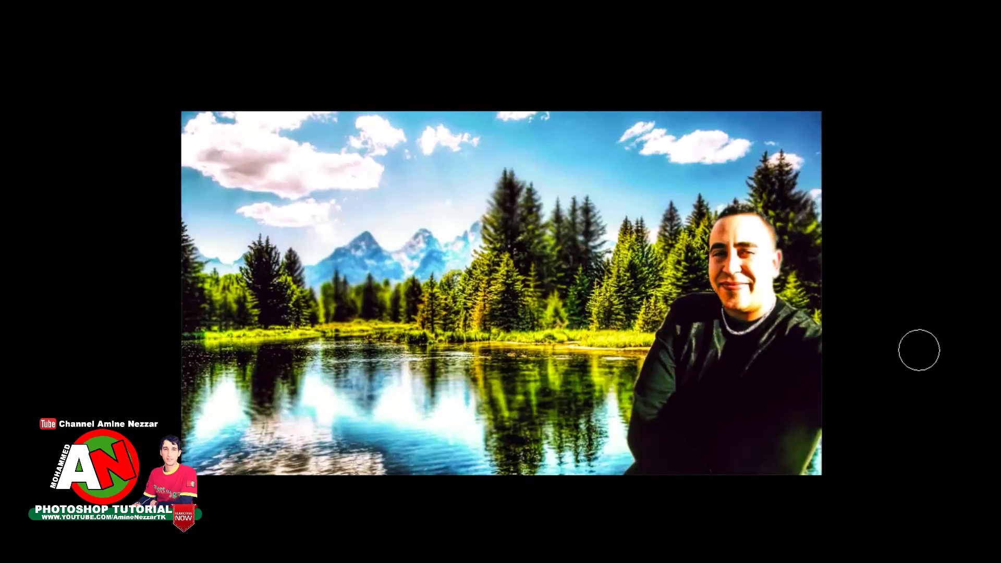